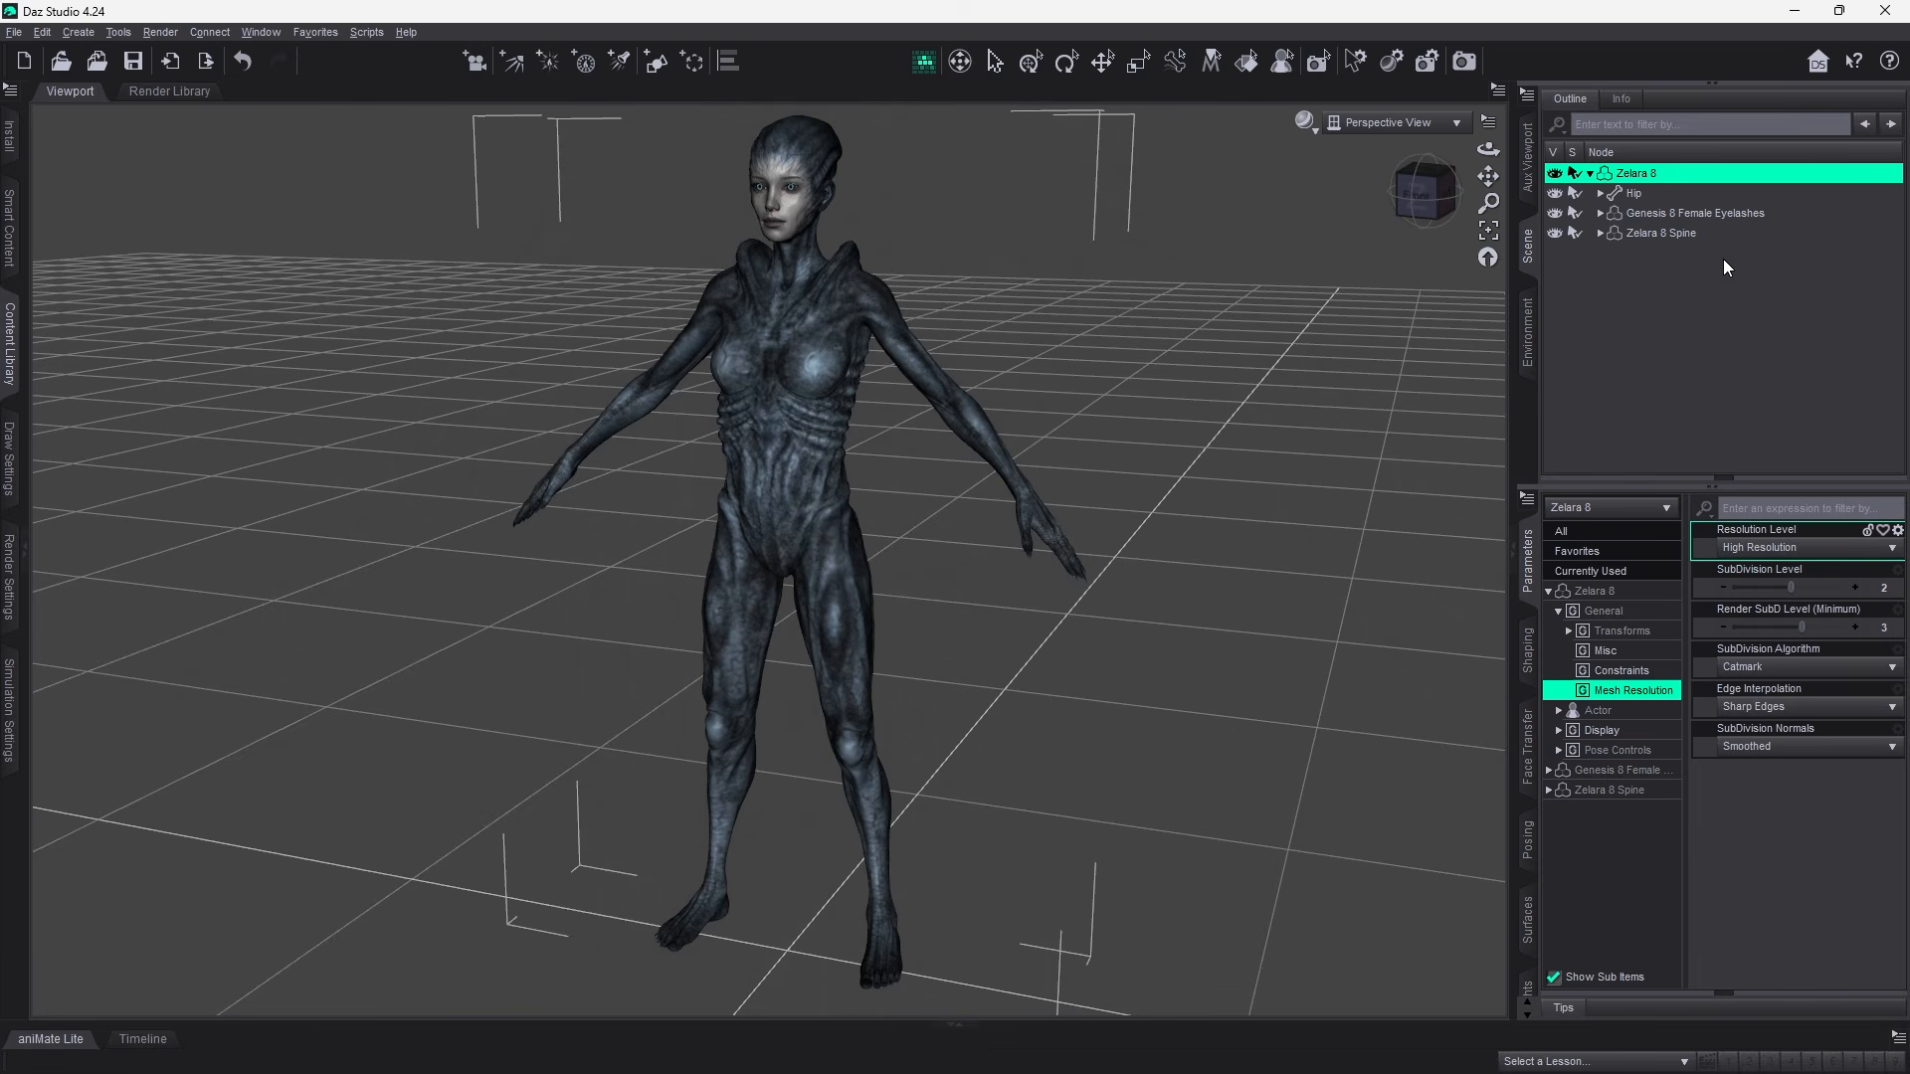
Set the View SubD Level of the Genesis 8 Female Eyelashes to 2.
left_click(1709, 210)
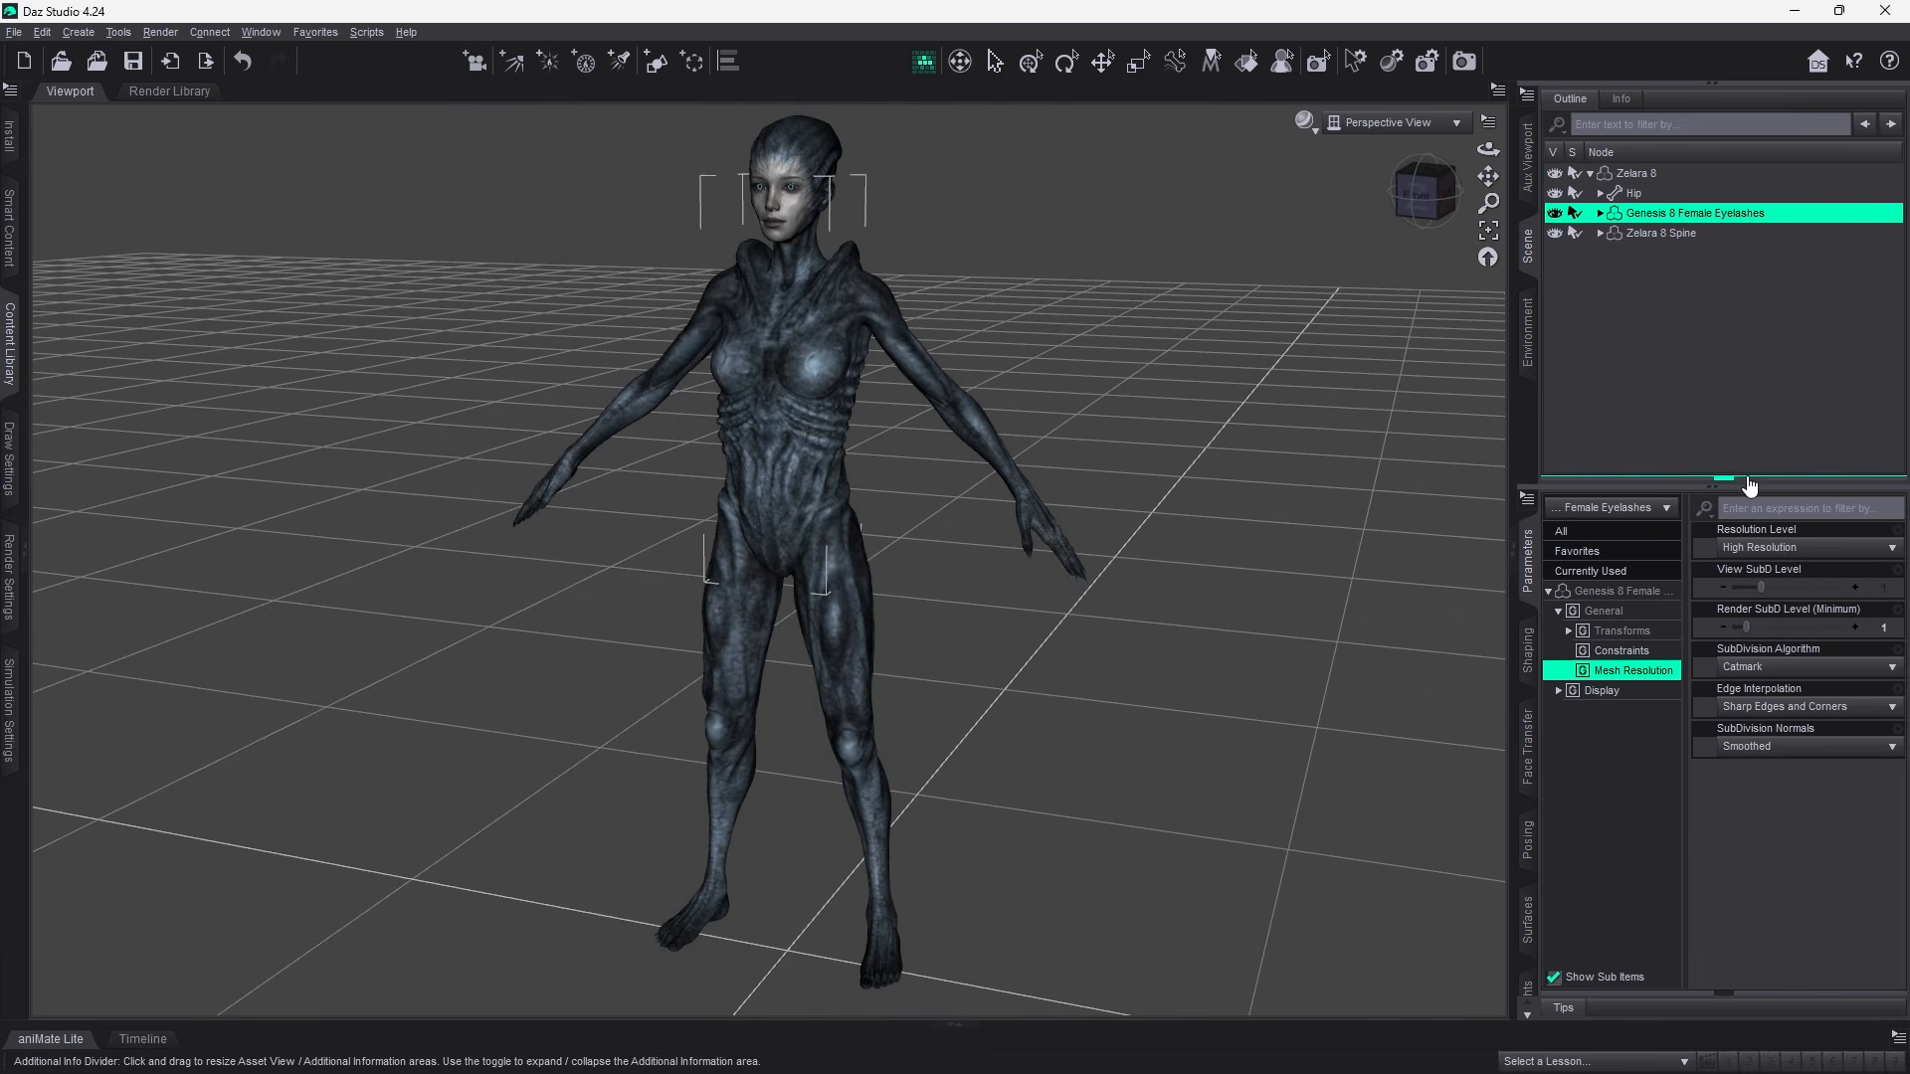
left_click_drag(1761, 588, 1783, 587)
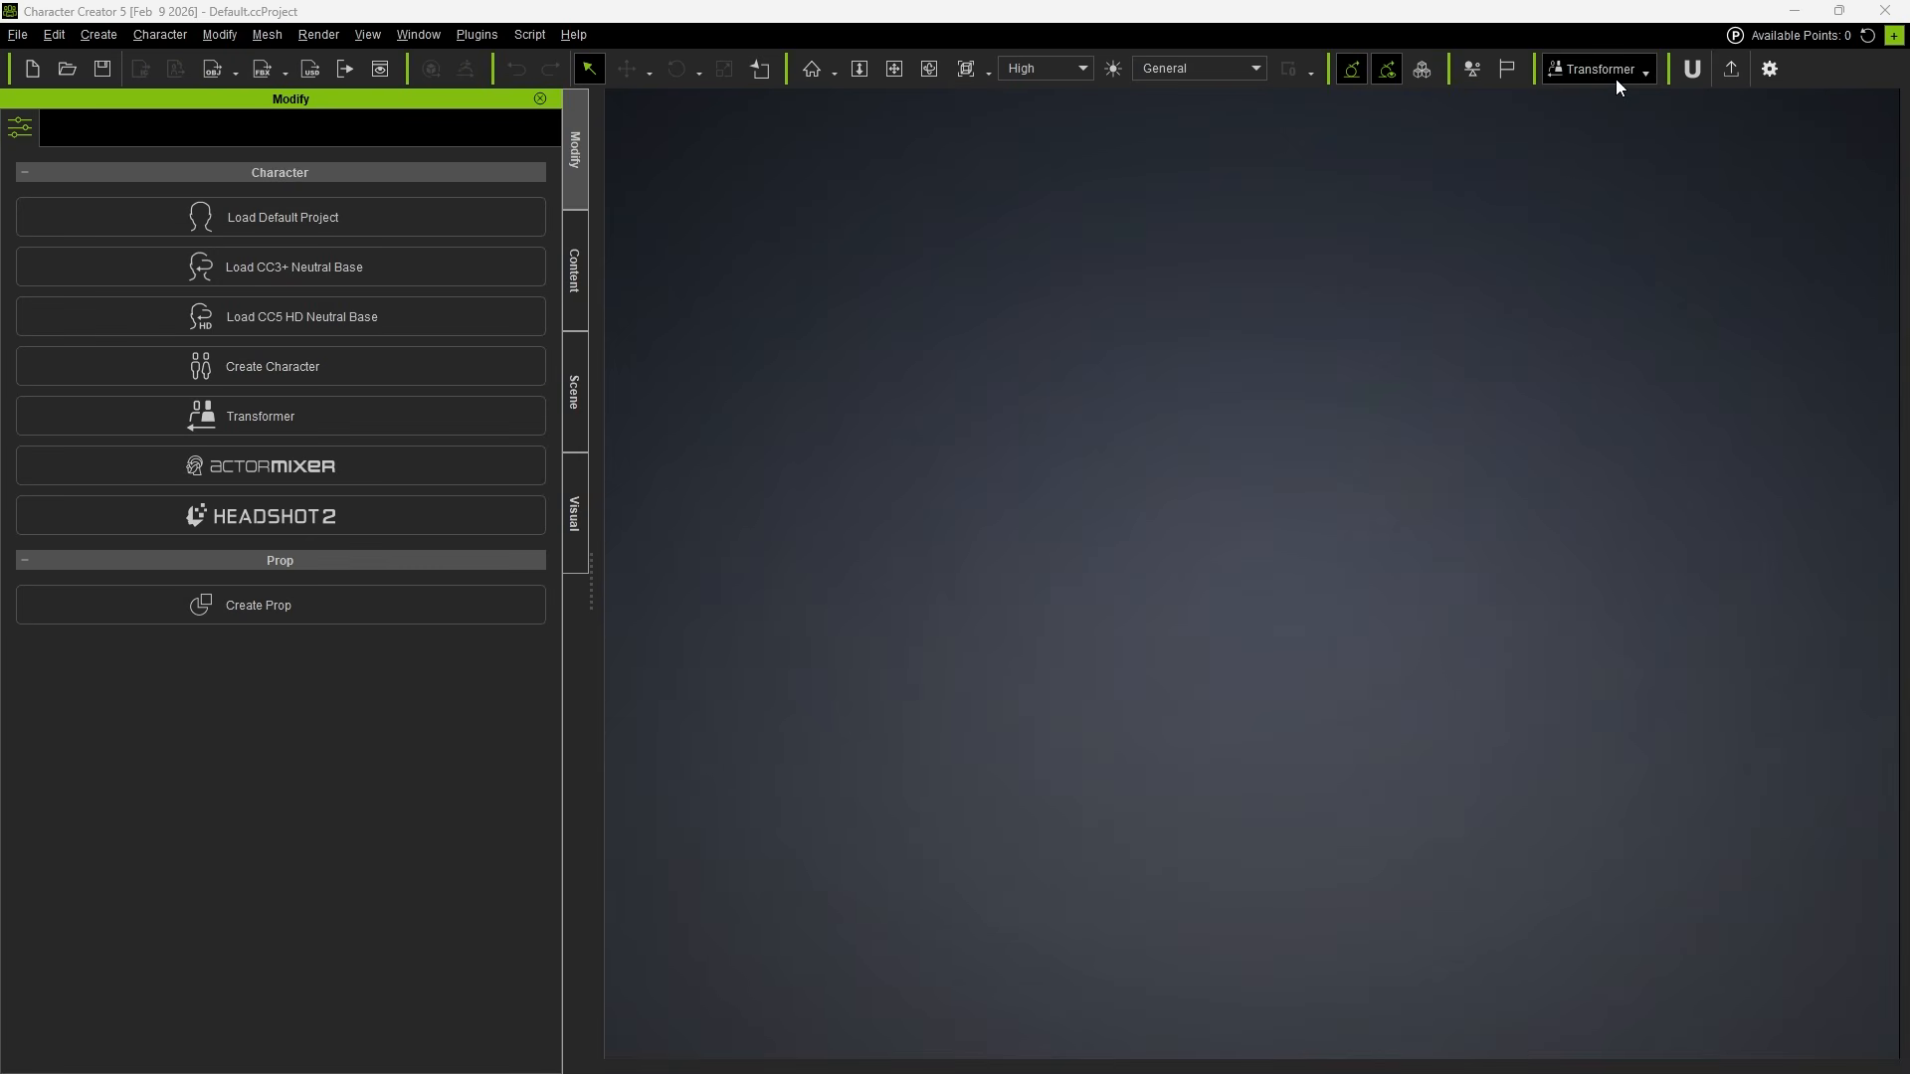
Open Character Creator's Daz A-Pose resources for CC3+ / CC5 HD and apply G8FemaleA_pose.duf to Zelara 8 in Daz Studio.
left_click(1615, 72)
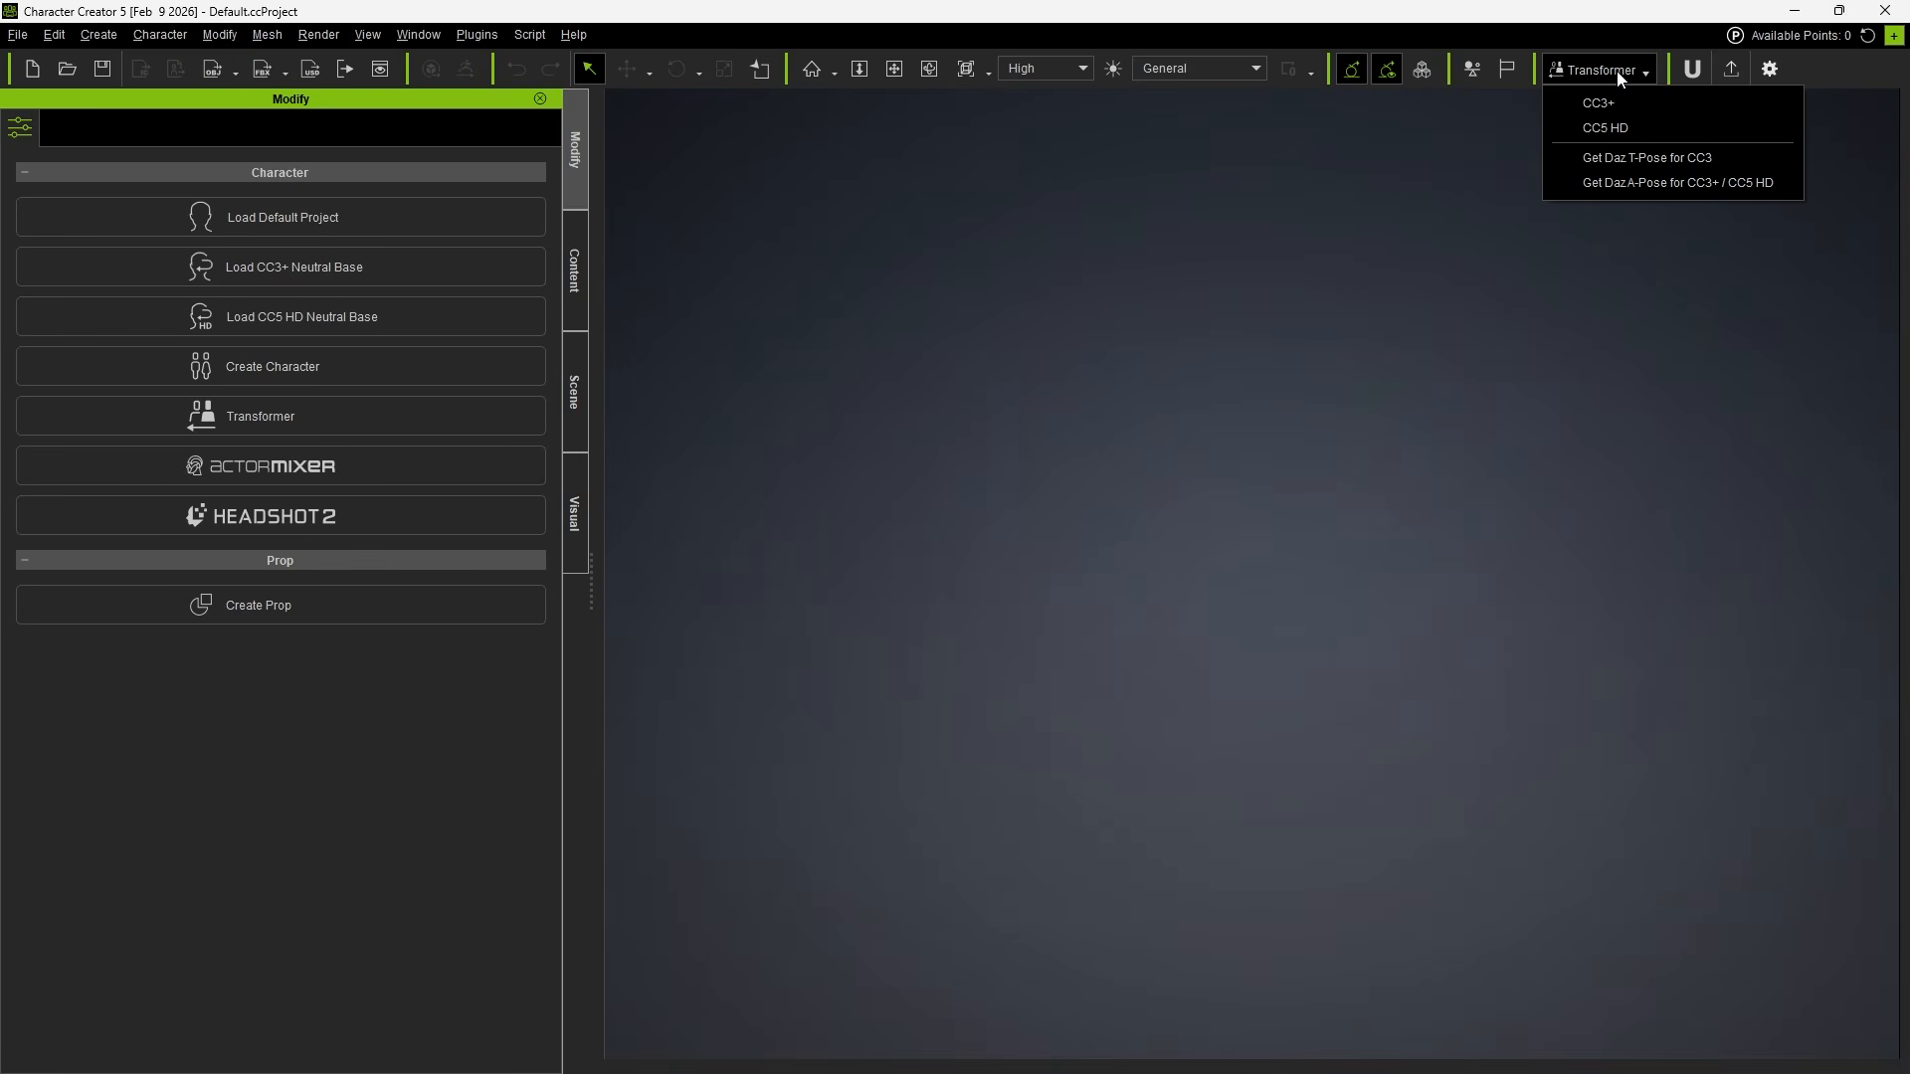
left_click(1625, 183)
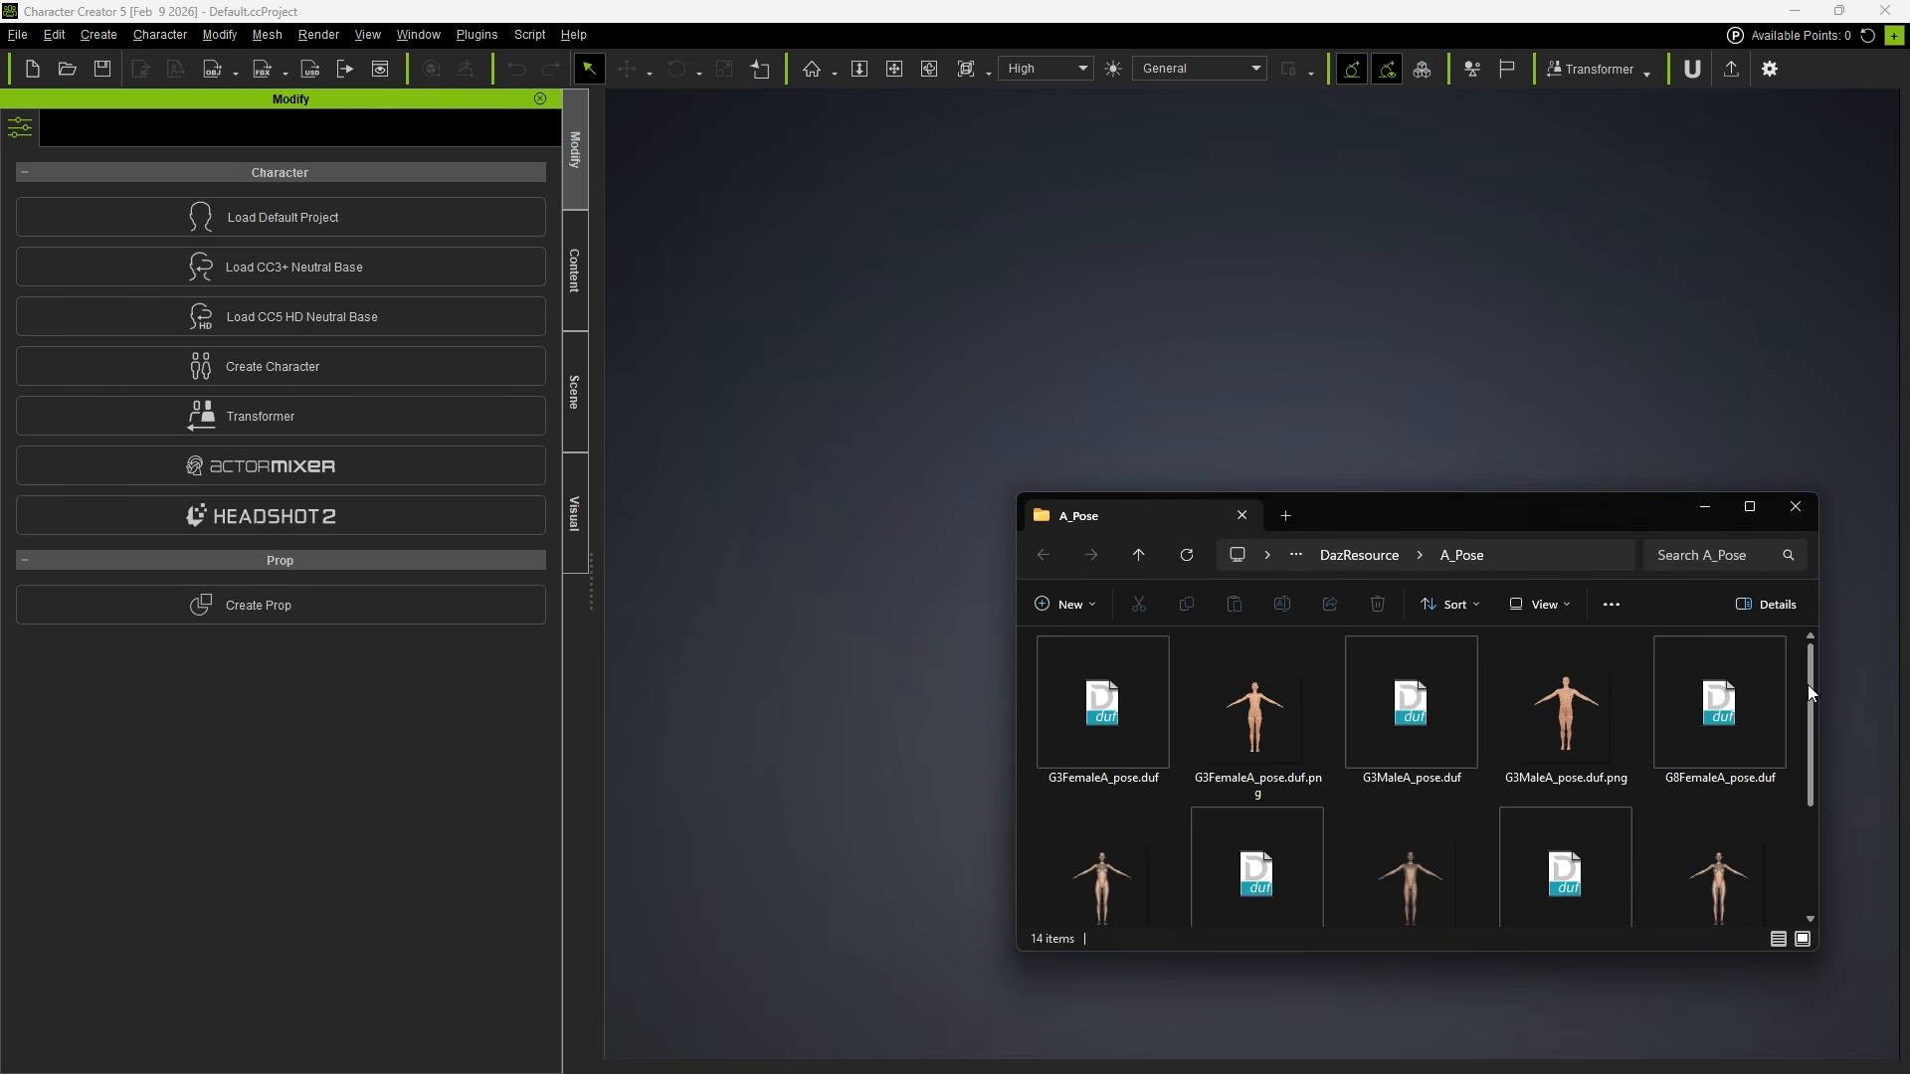
mouse_move(1807, 684)
left_mouse_down()
mouse_move(1813, 792)
mouse_move(1823, 704)
left_mouse_up()
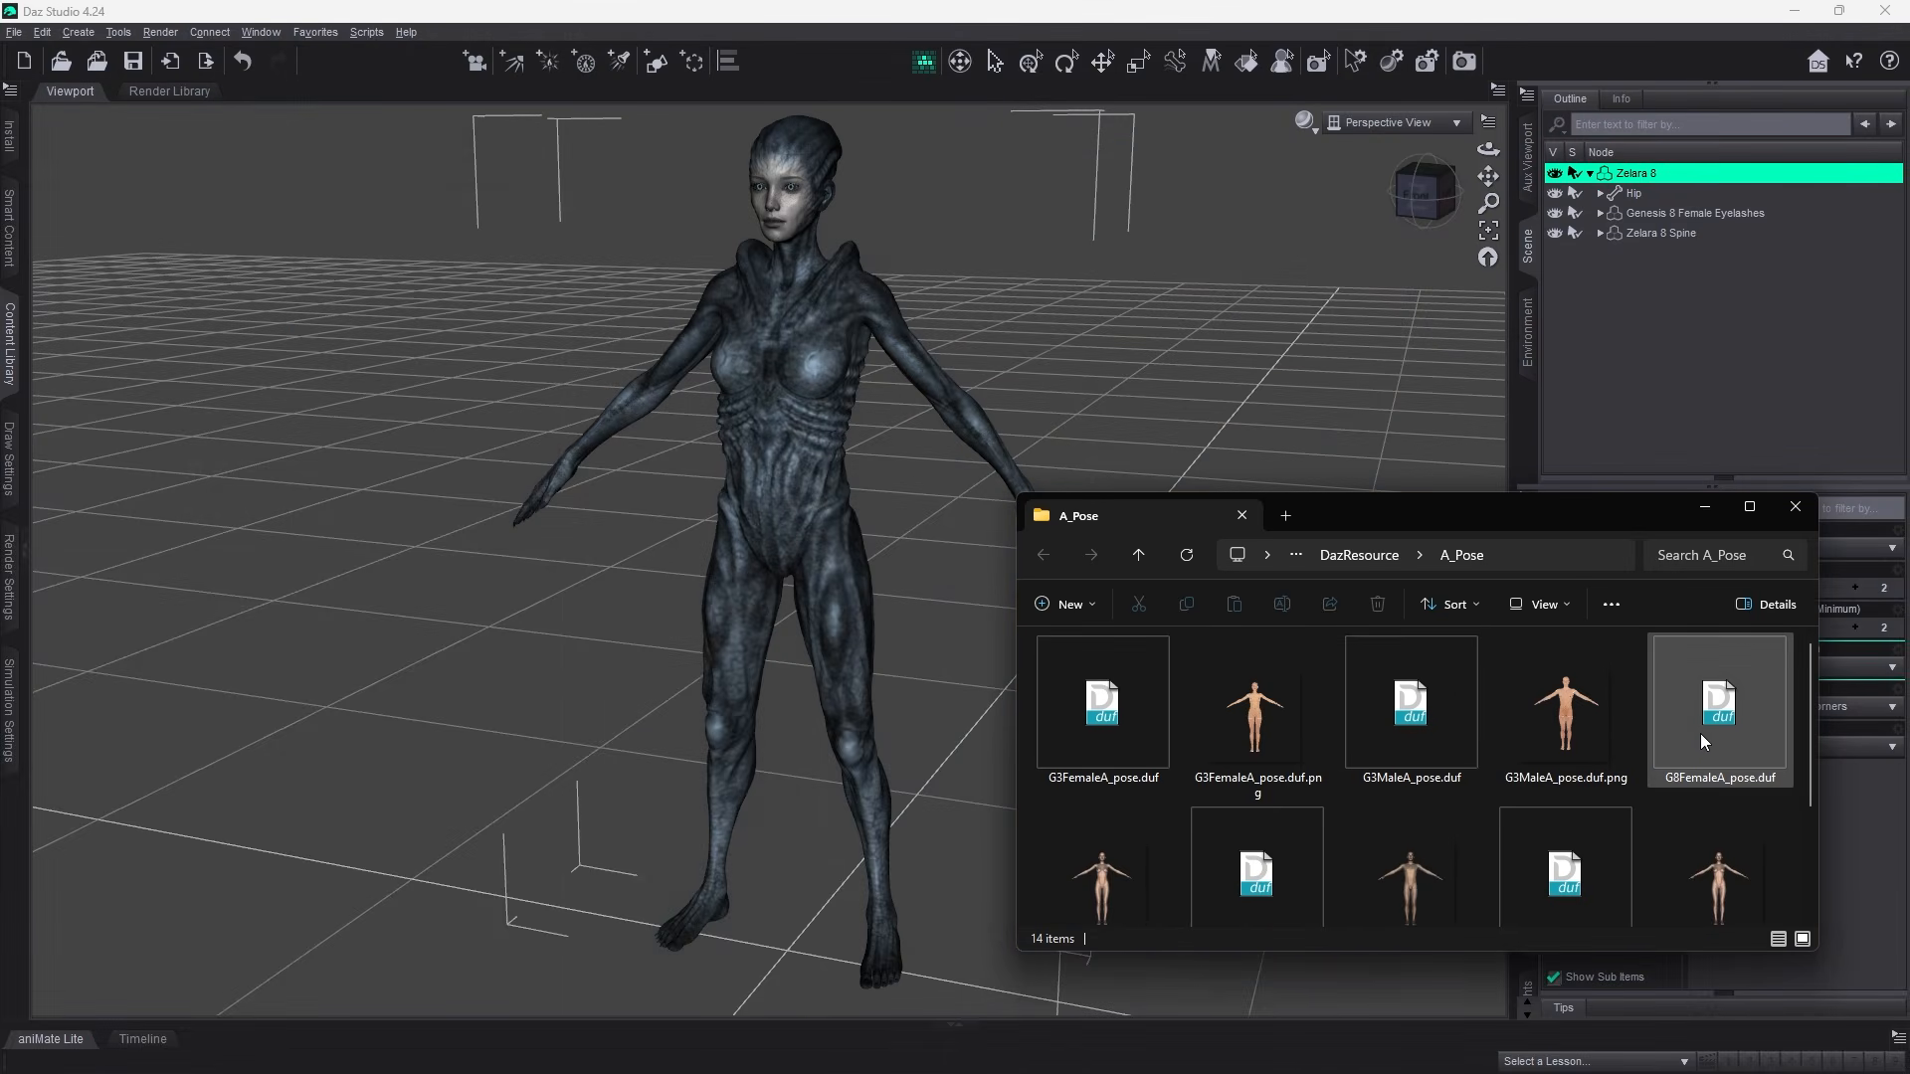
left_click_drag(1700, 732, 760, 509)
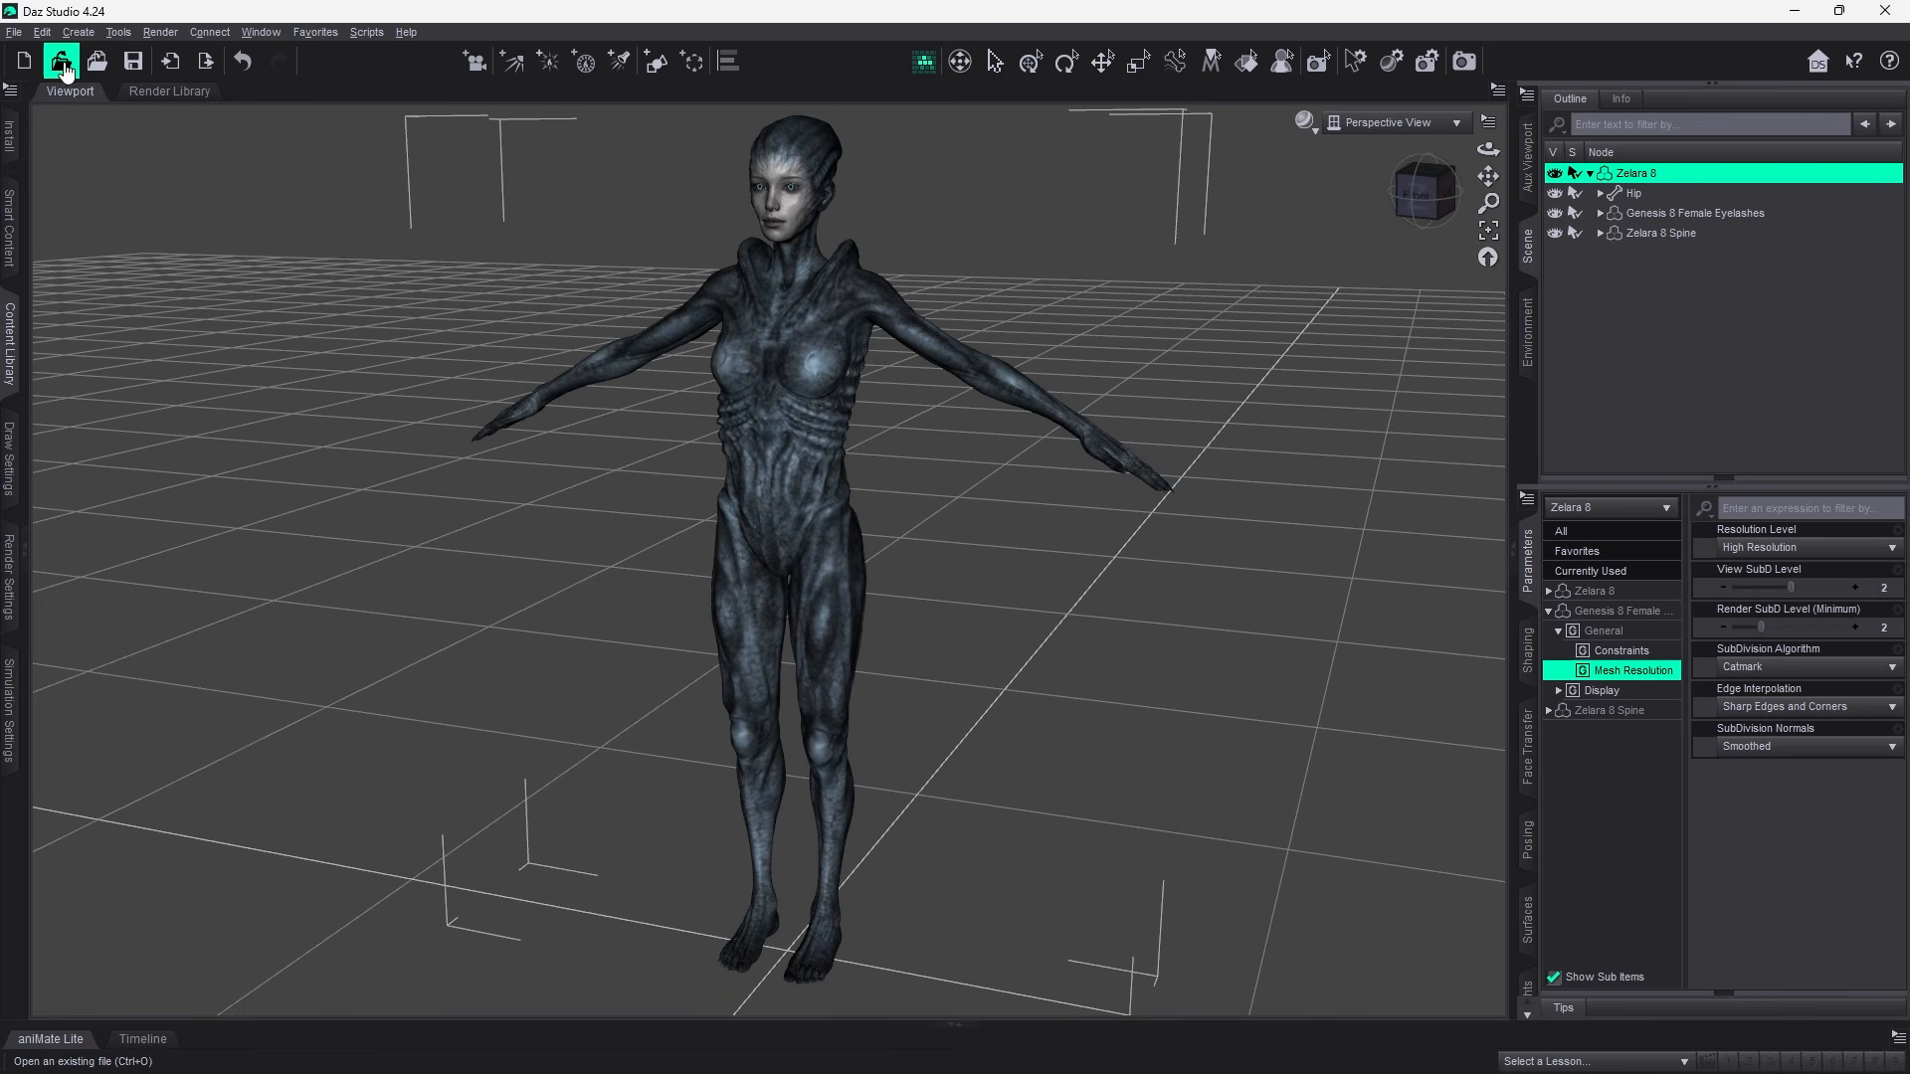
Export the posed character as an Autodesk FBX file named blue in the Record folder.
left_click(14, 32)
left_click(55, 268)
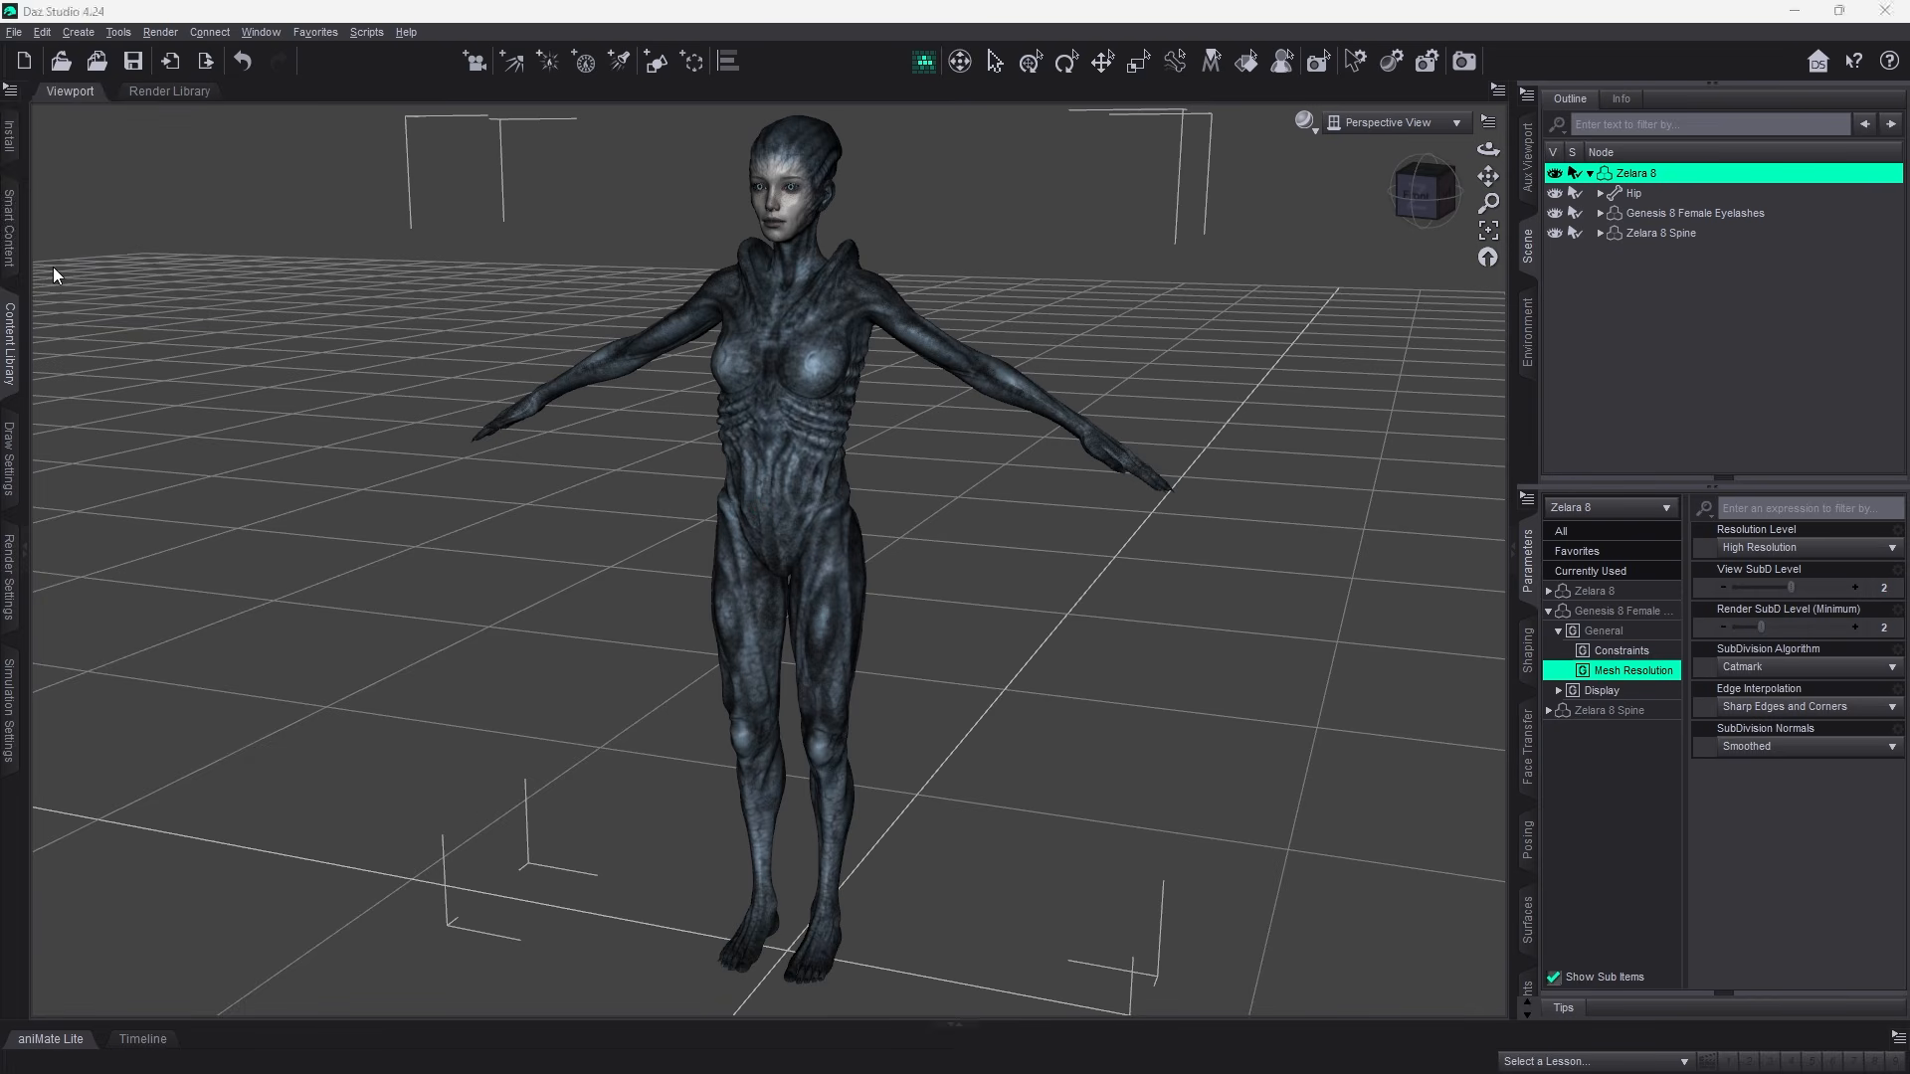
type("blue")
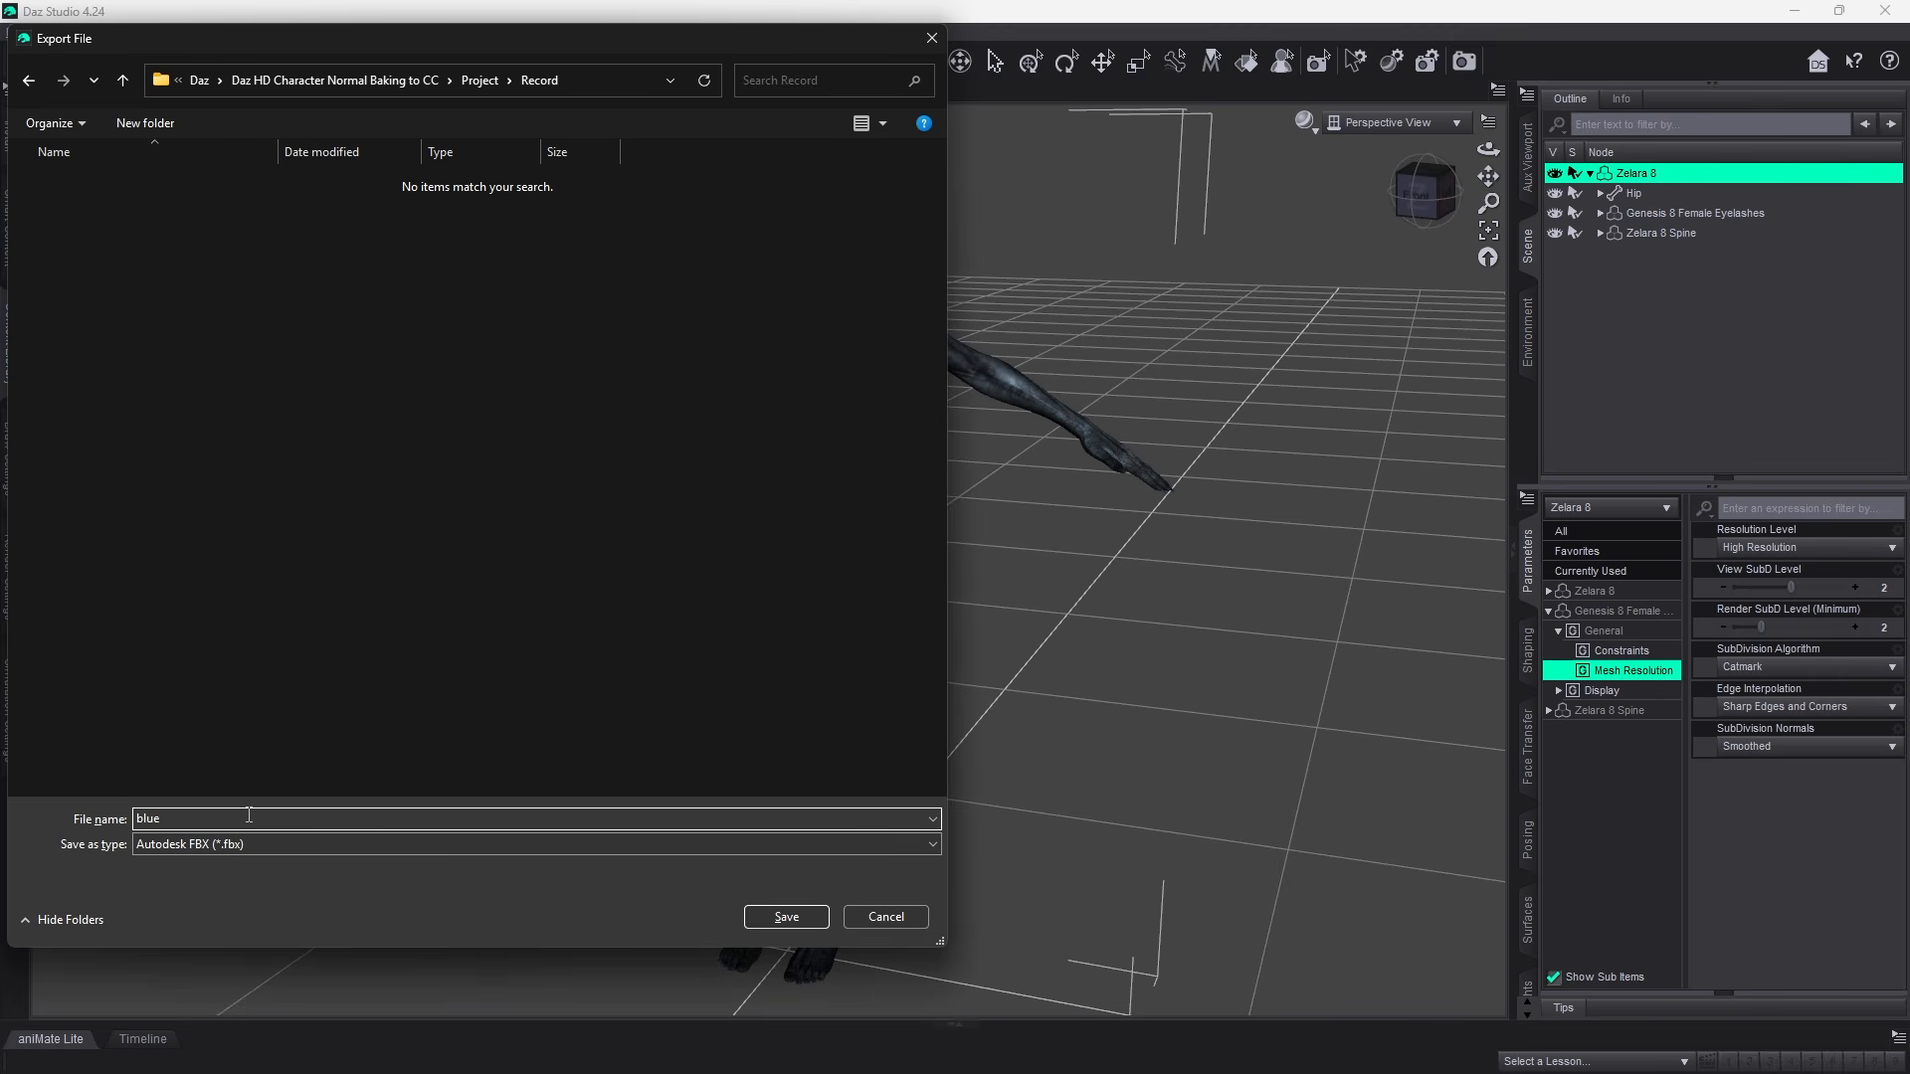
left_click(747, 915)
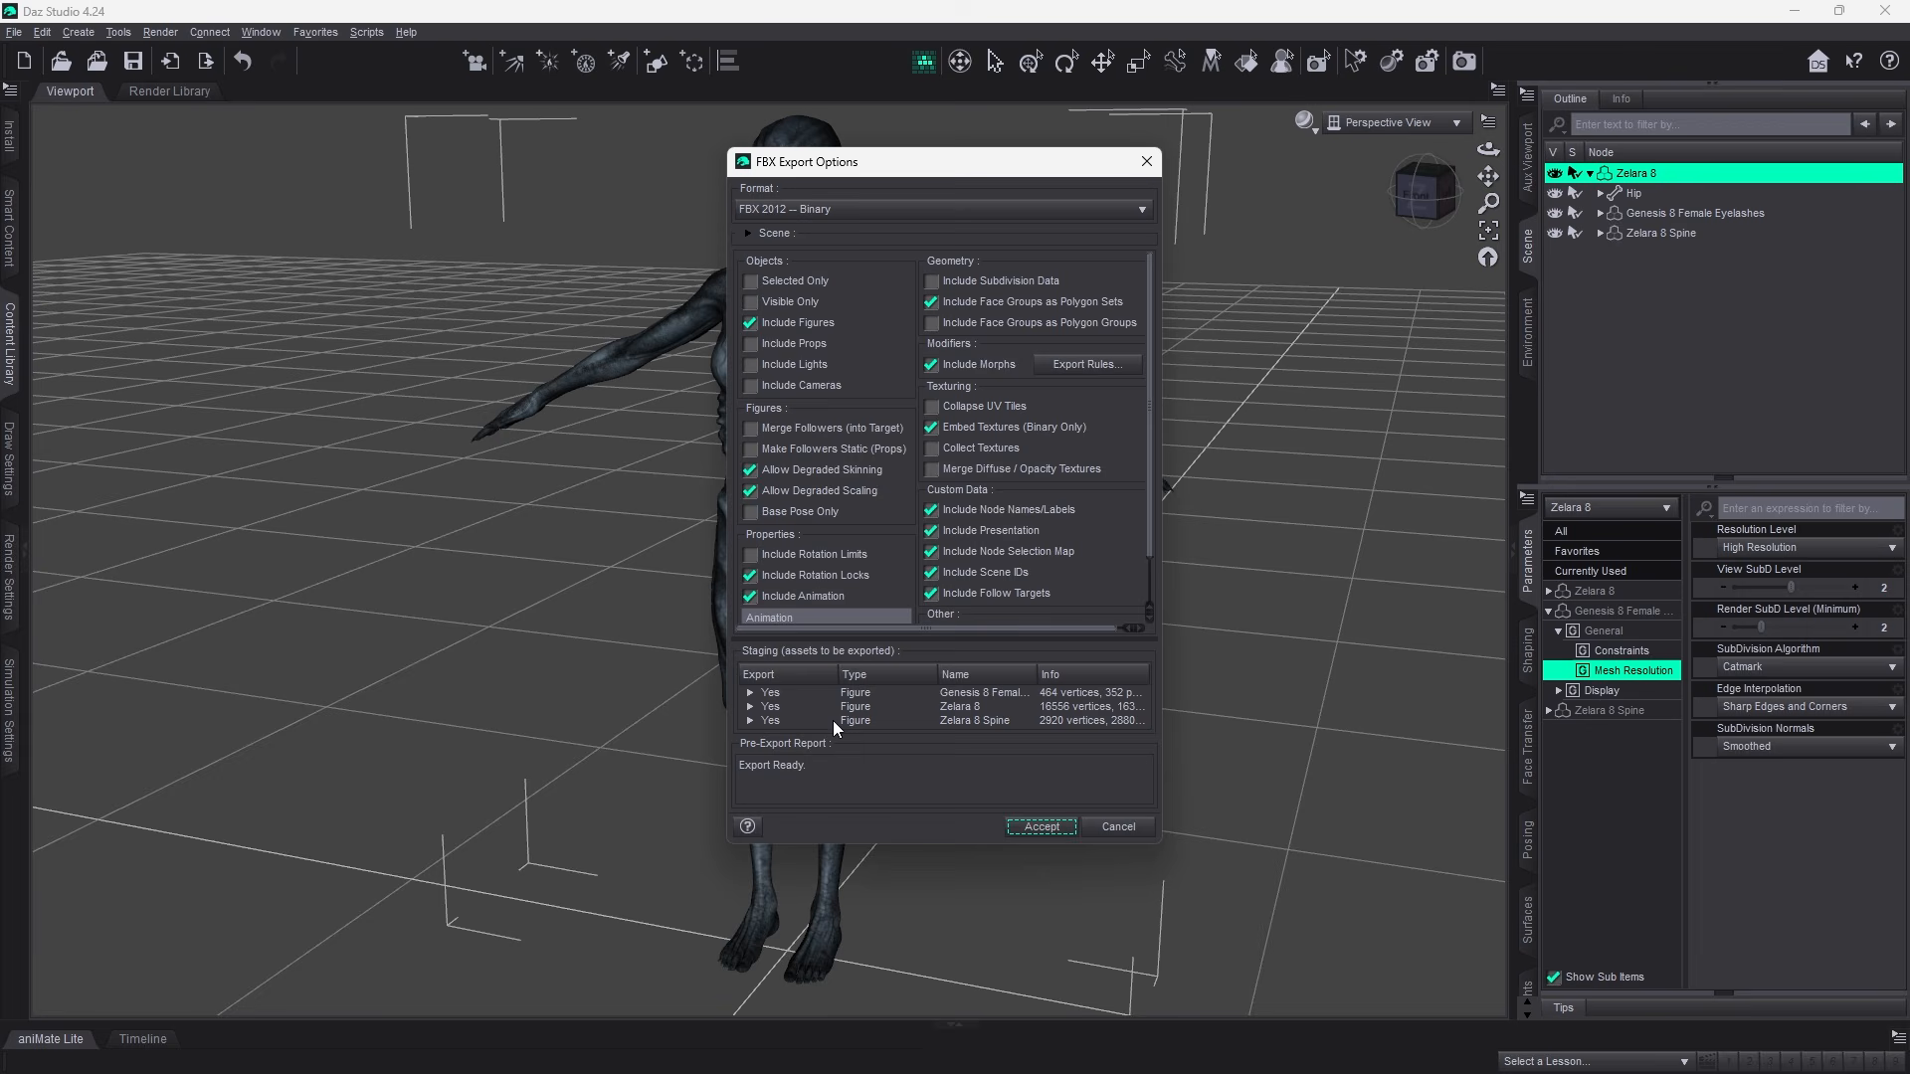
left_click(941, 433)
left_click(1040, 827)
Export the posed character as a Wavefront OBJ file named blue in the Record folder.
left_click(14, 32)
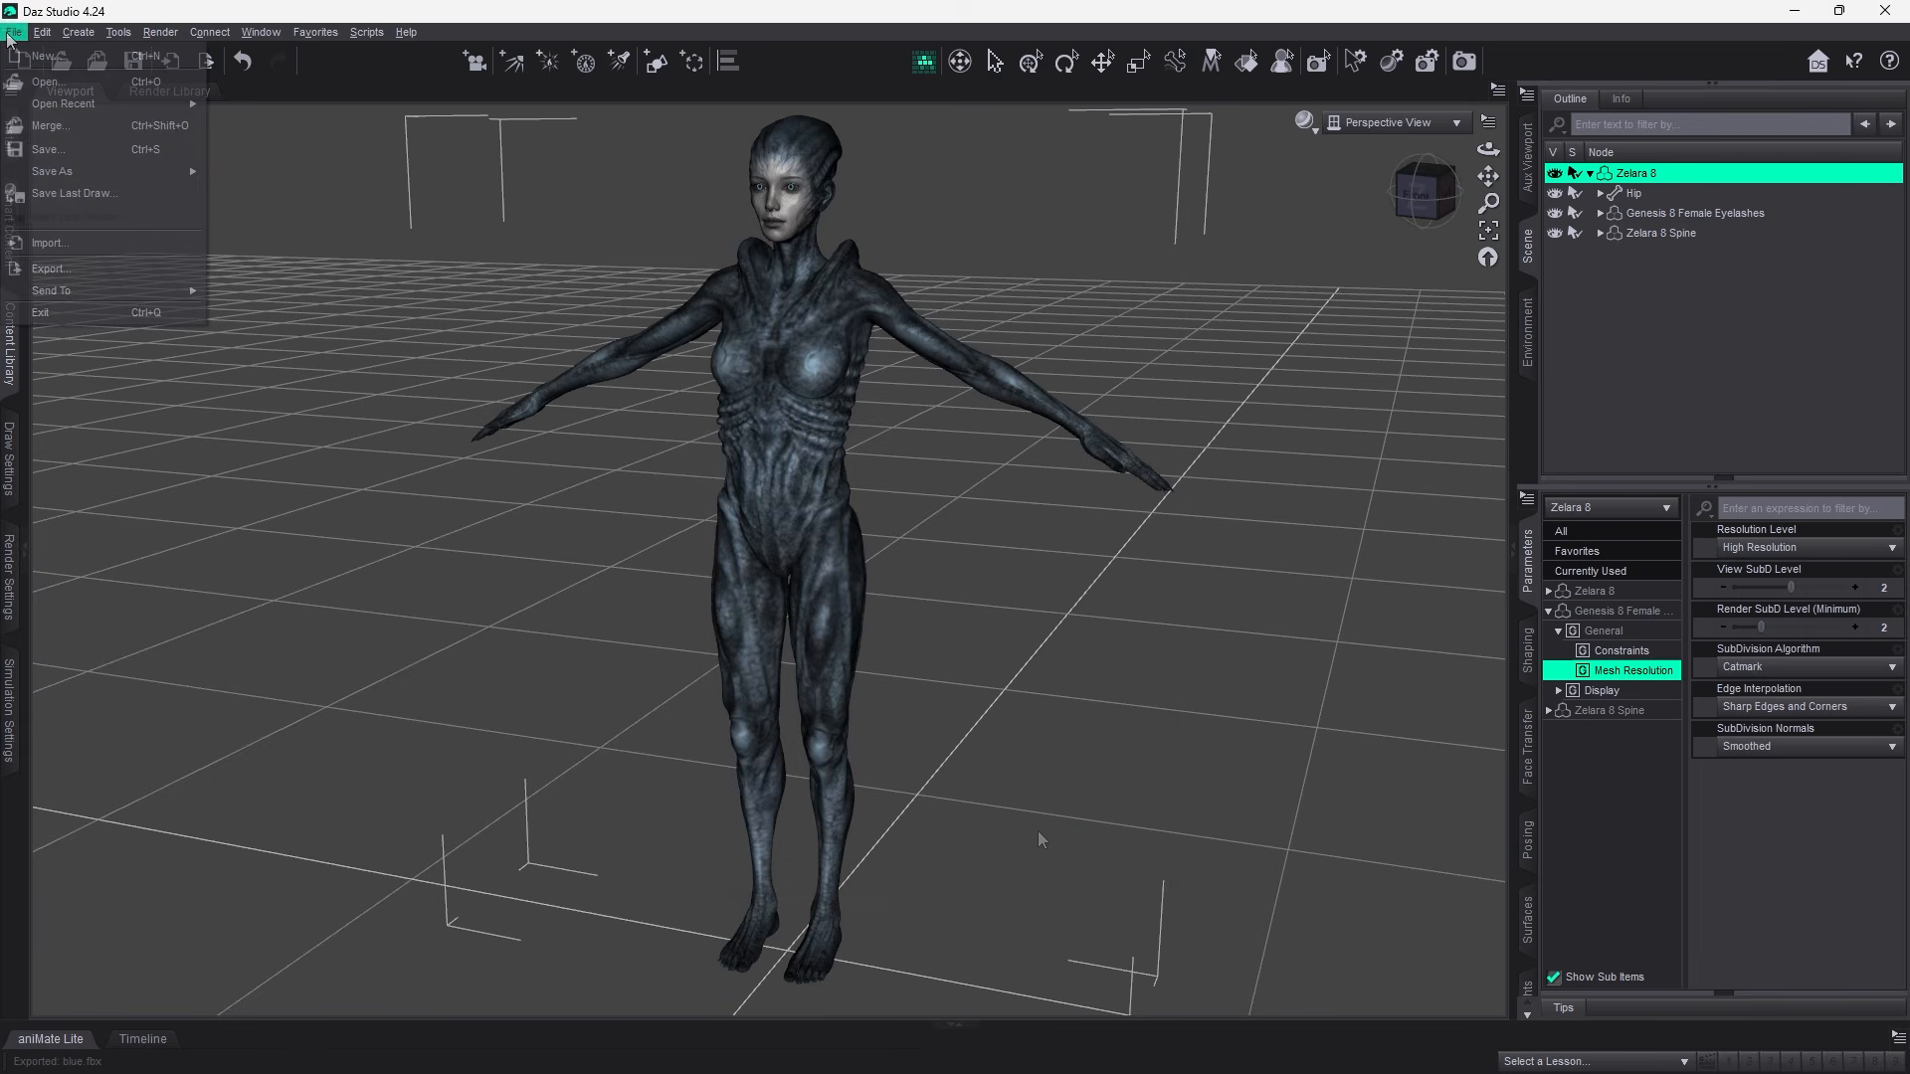
left_click(80, 267)
left_click(259, 842)
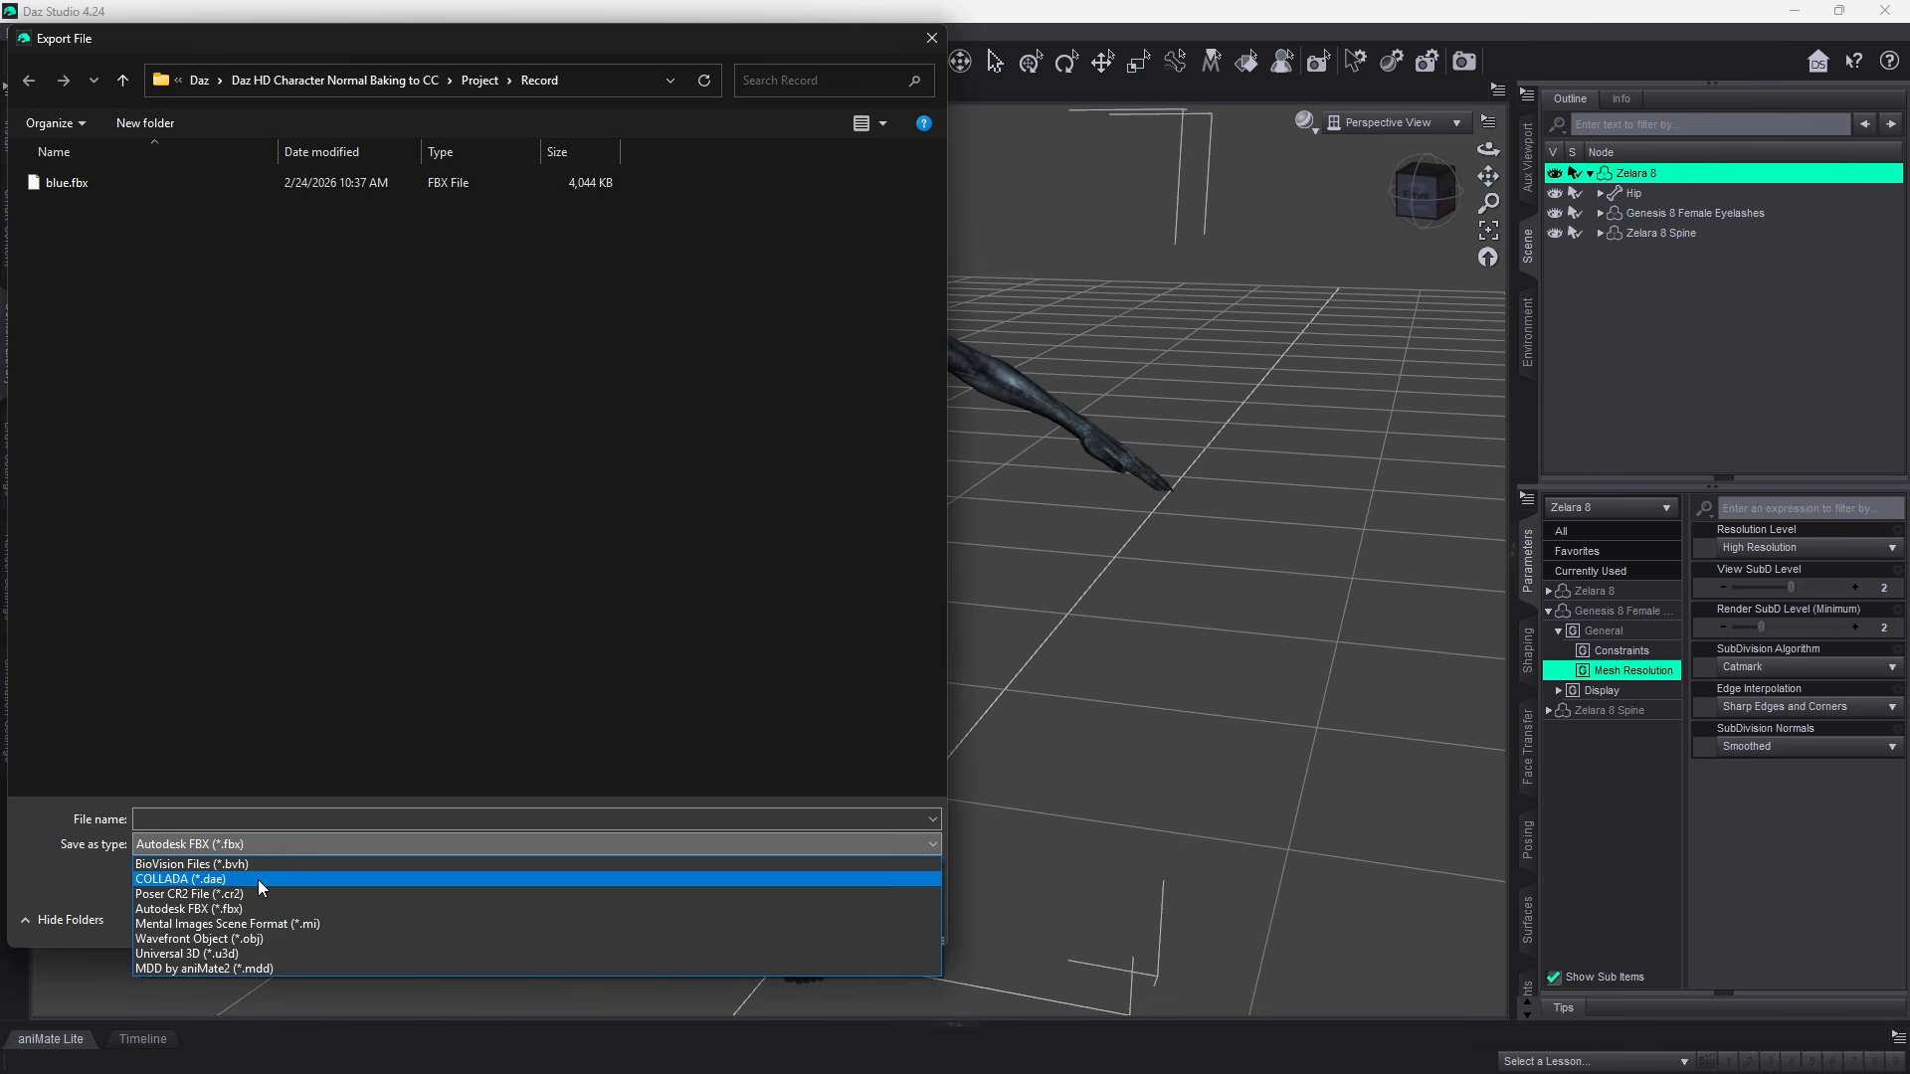
left_click(254, 939)
left_click(265, 819)
type("blue")
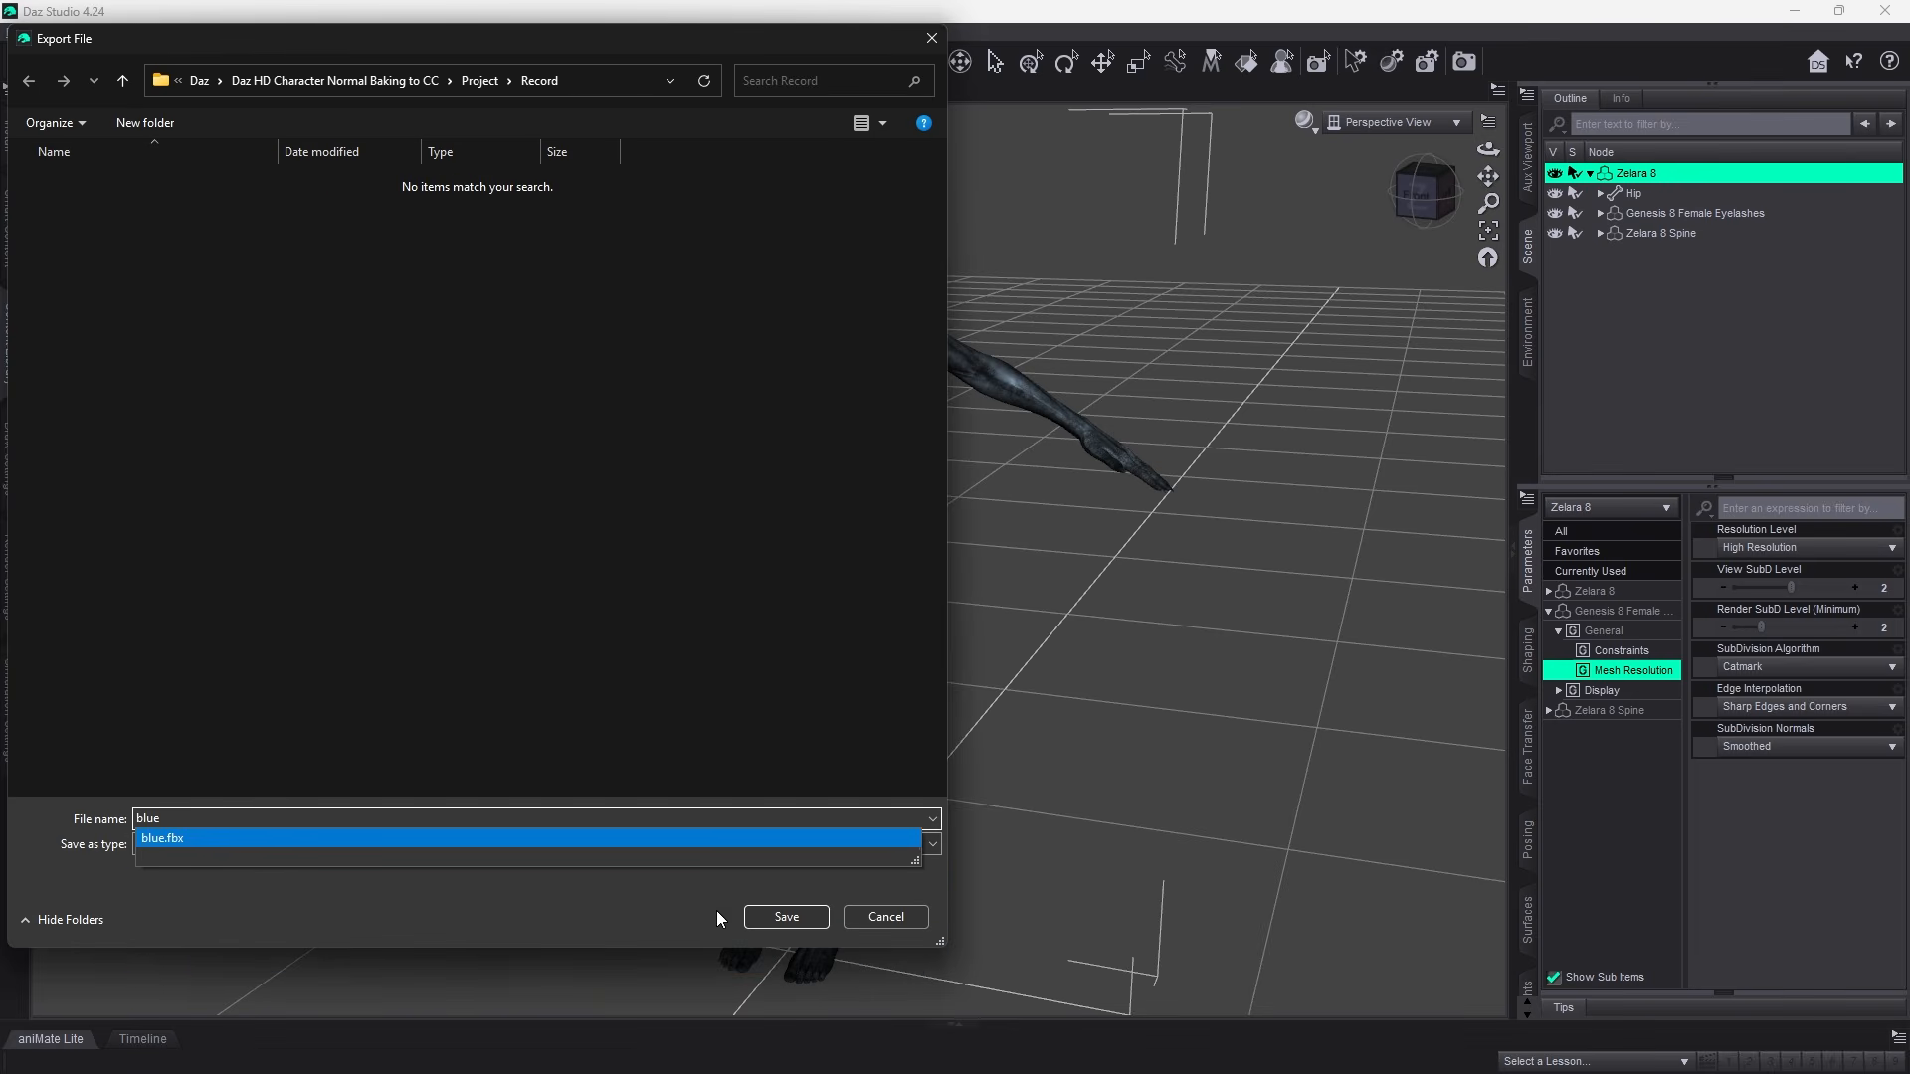
left_click(782, 913)
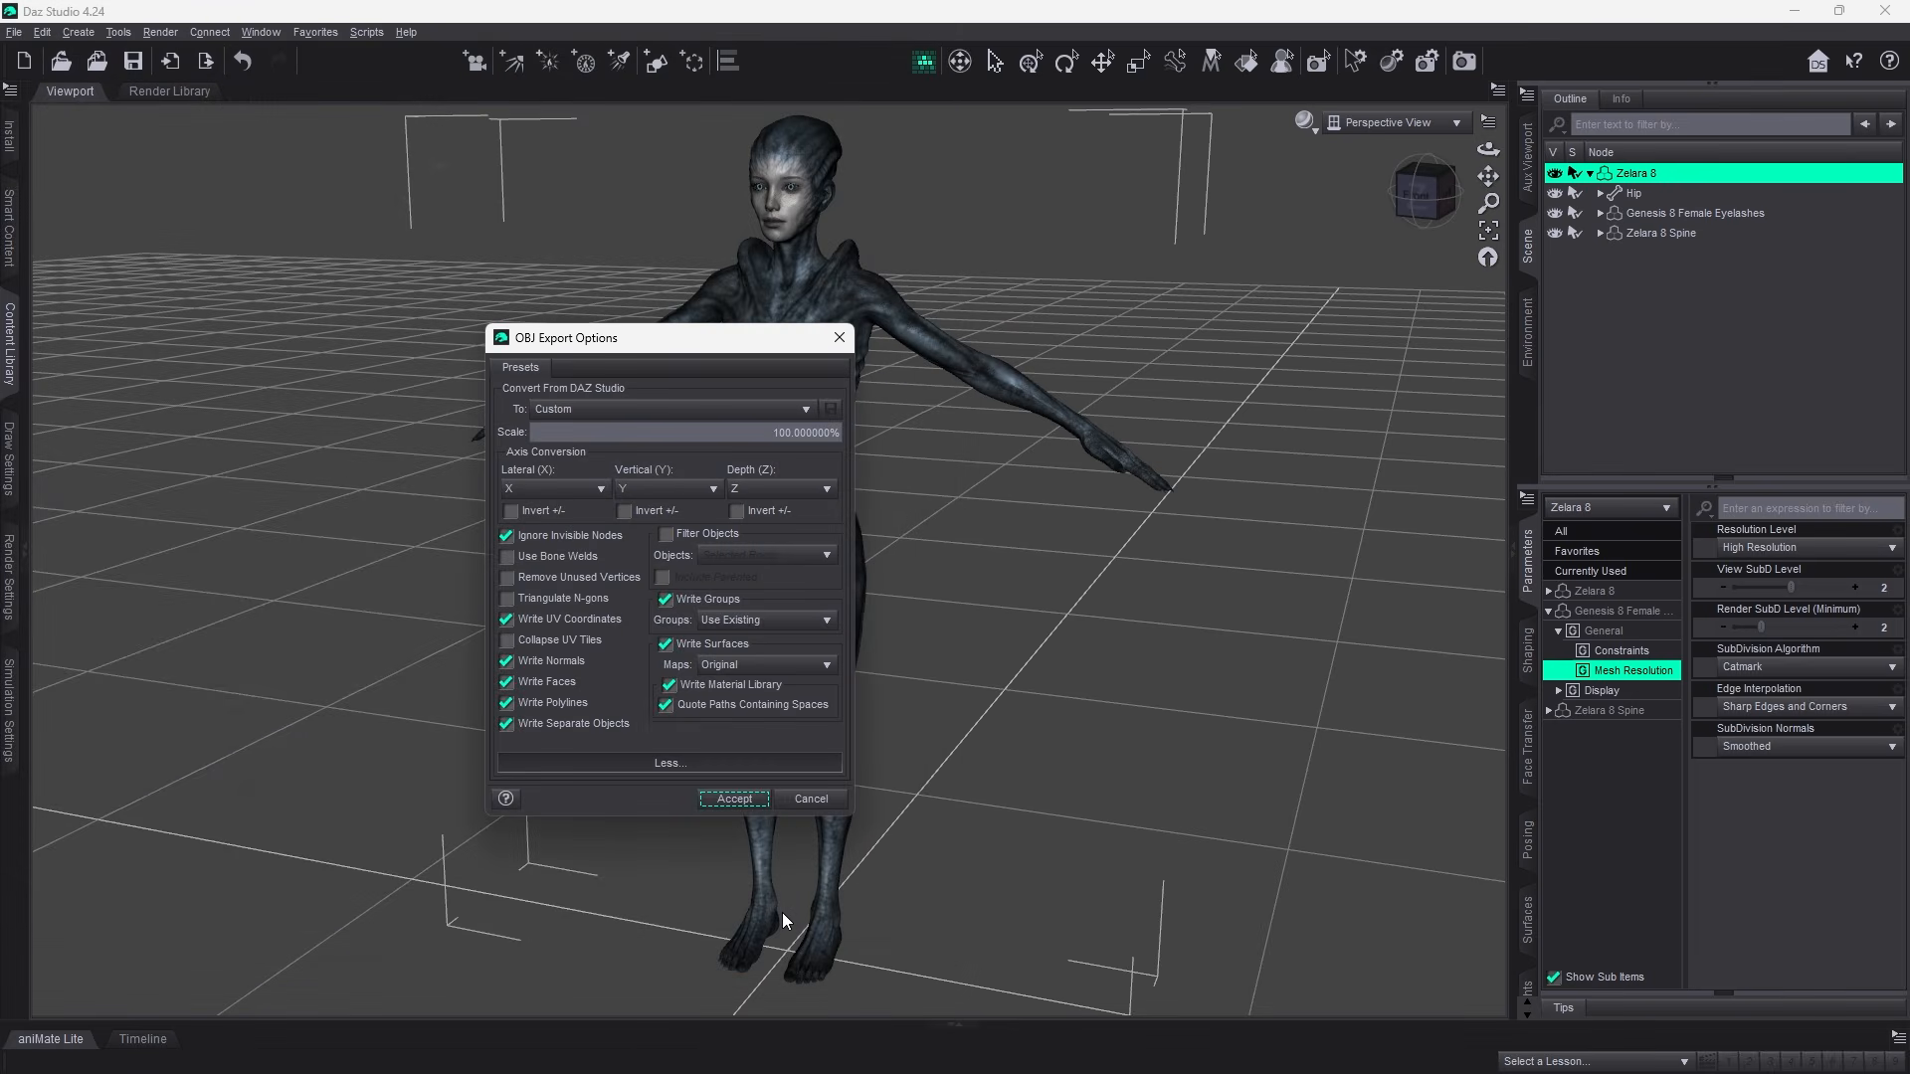
left_click(738, 801)
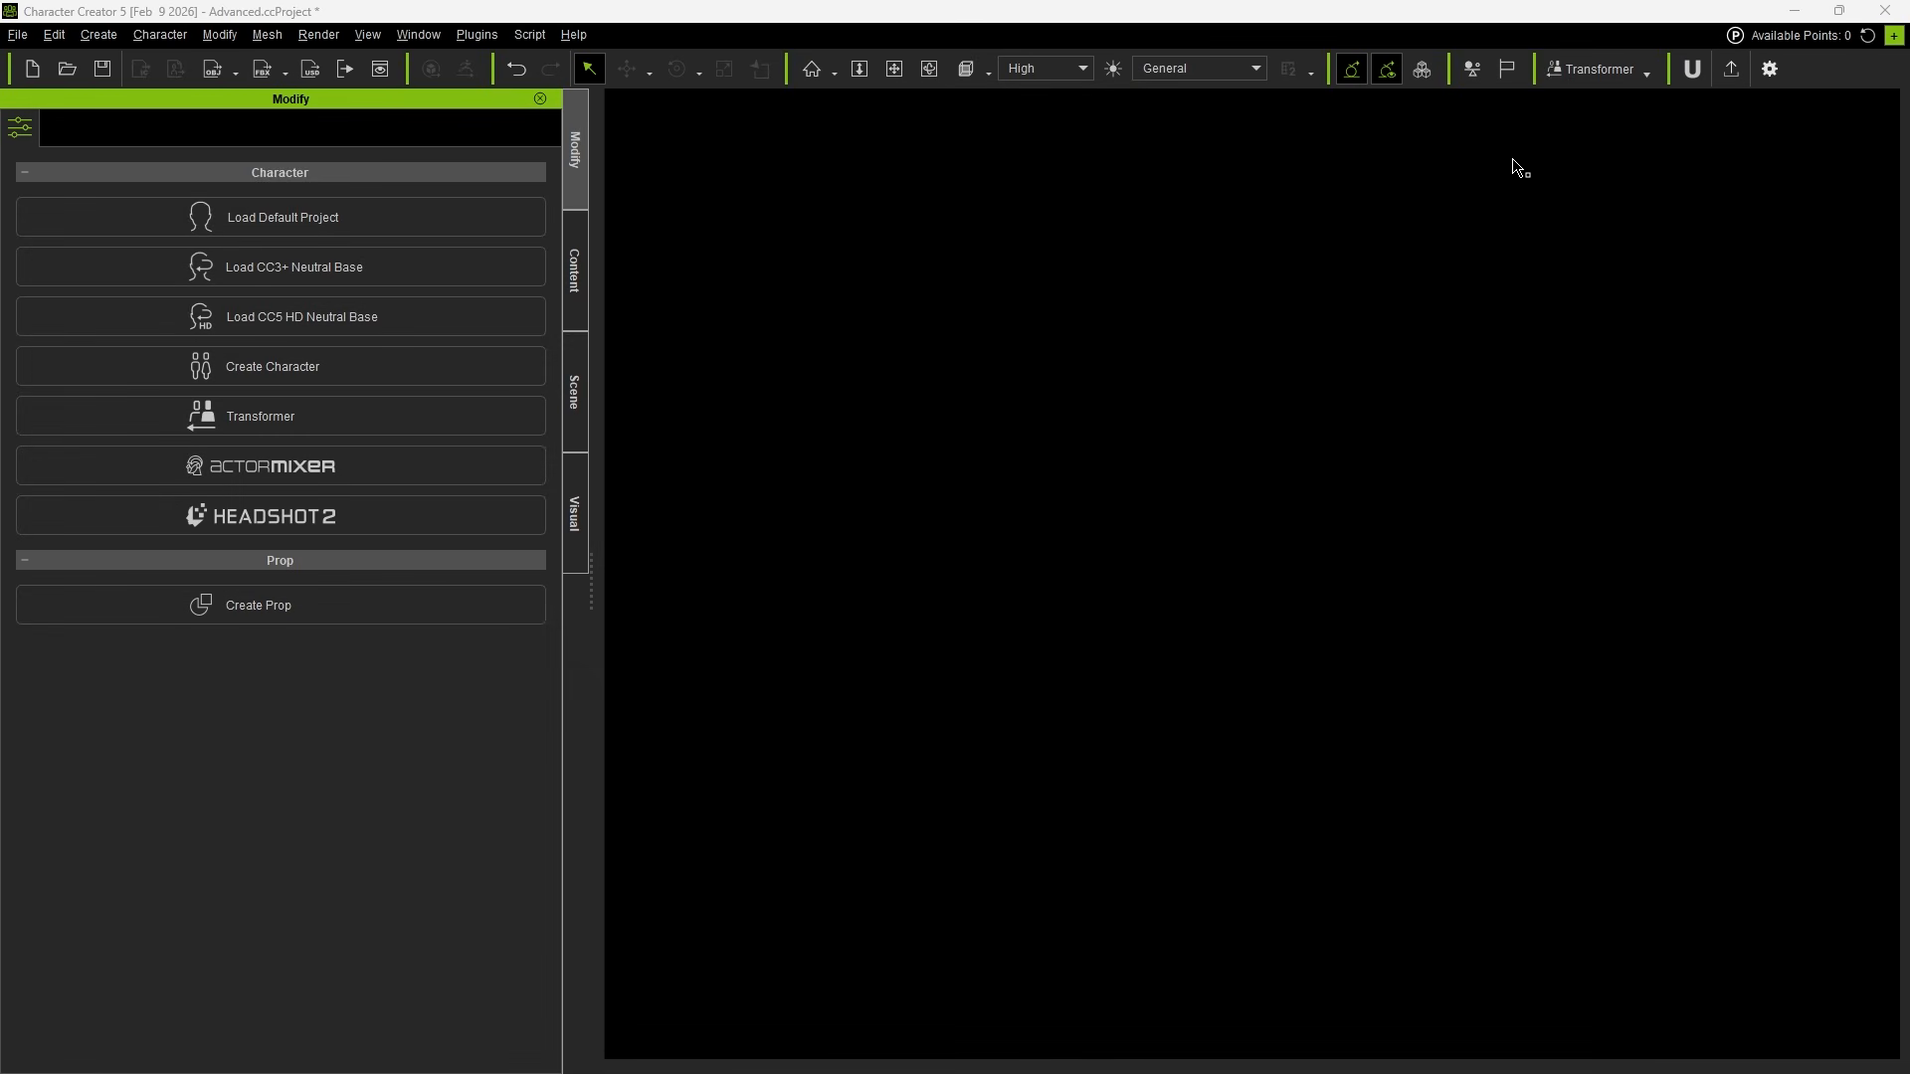
Switch to Character Creator and load blue.fbx through Transformer as CC5 HD with the BASIC texture option.
left_click(1570, 72)
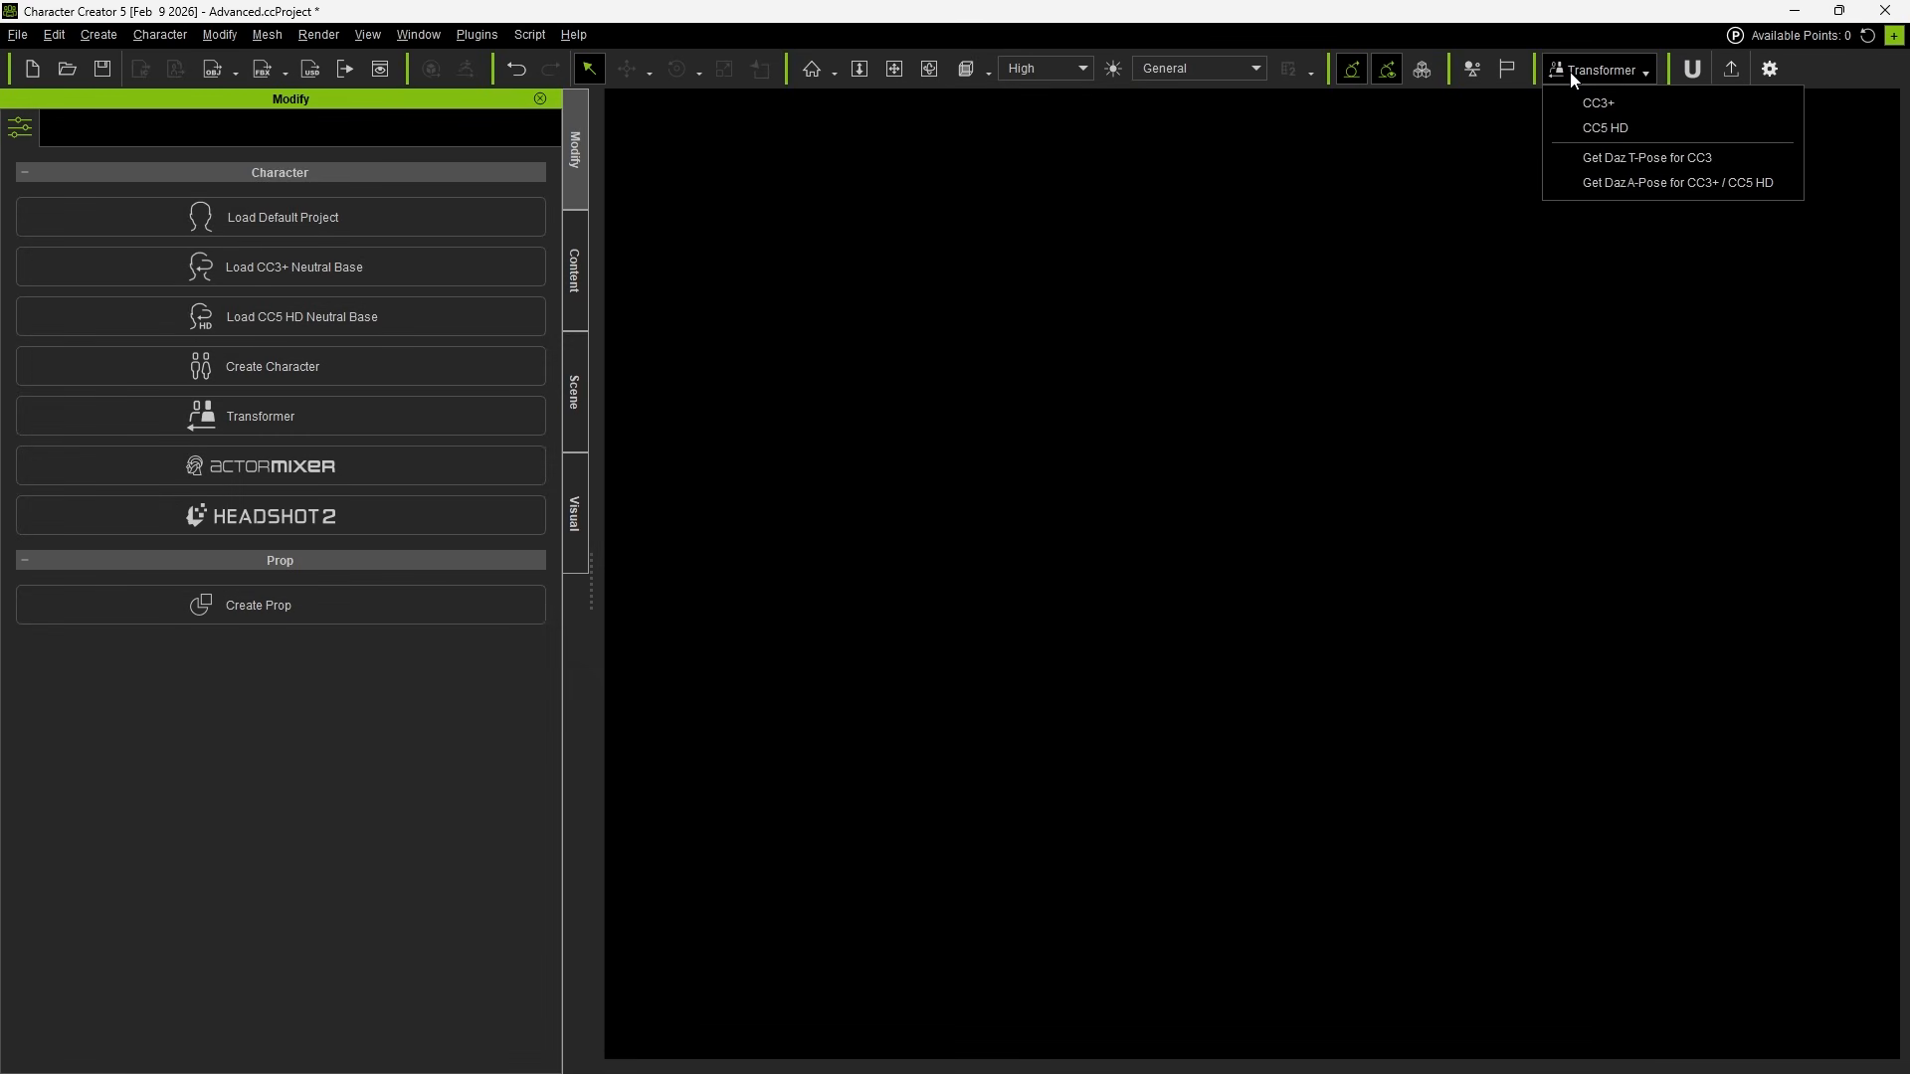
left_click(1599, 129)
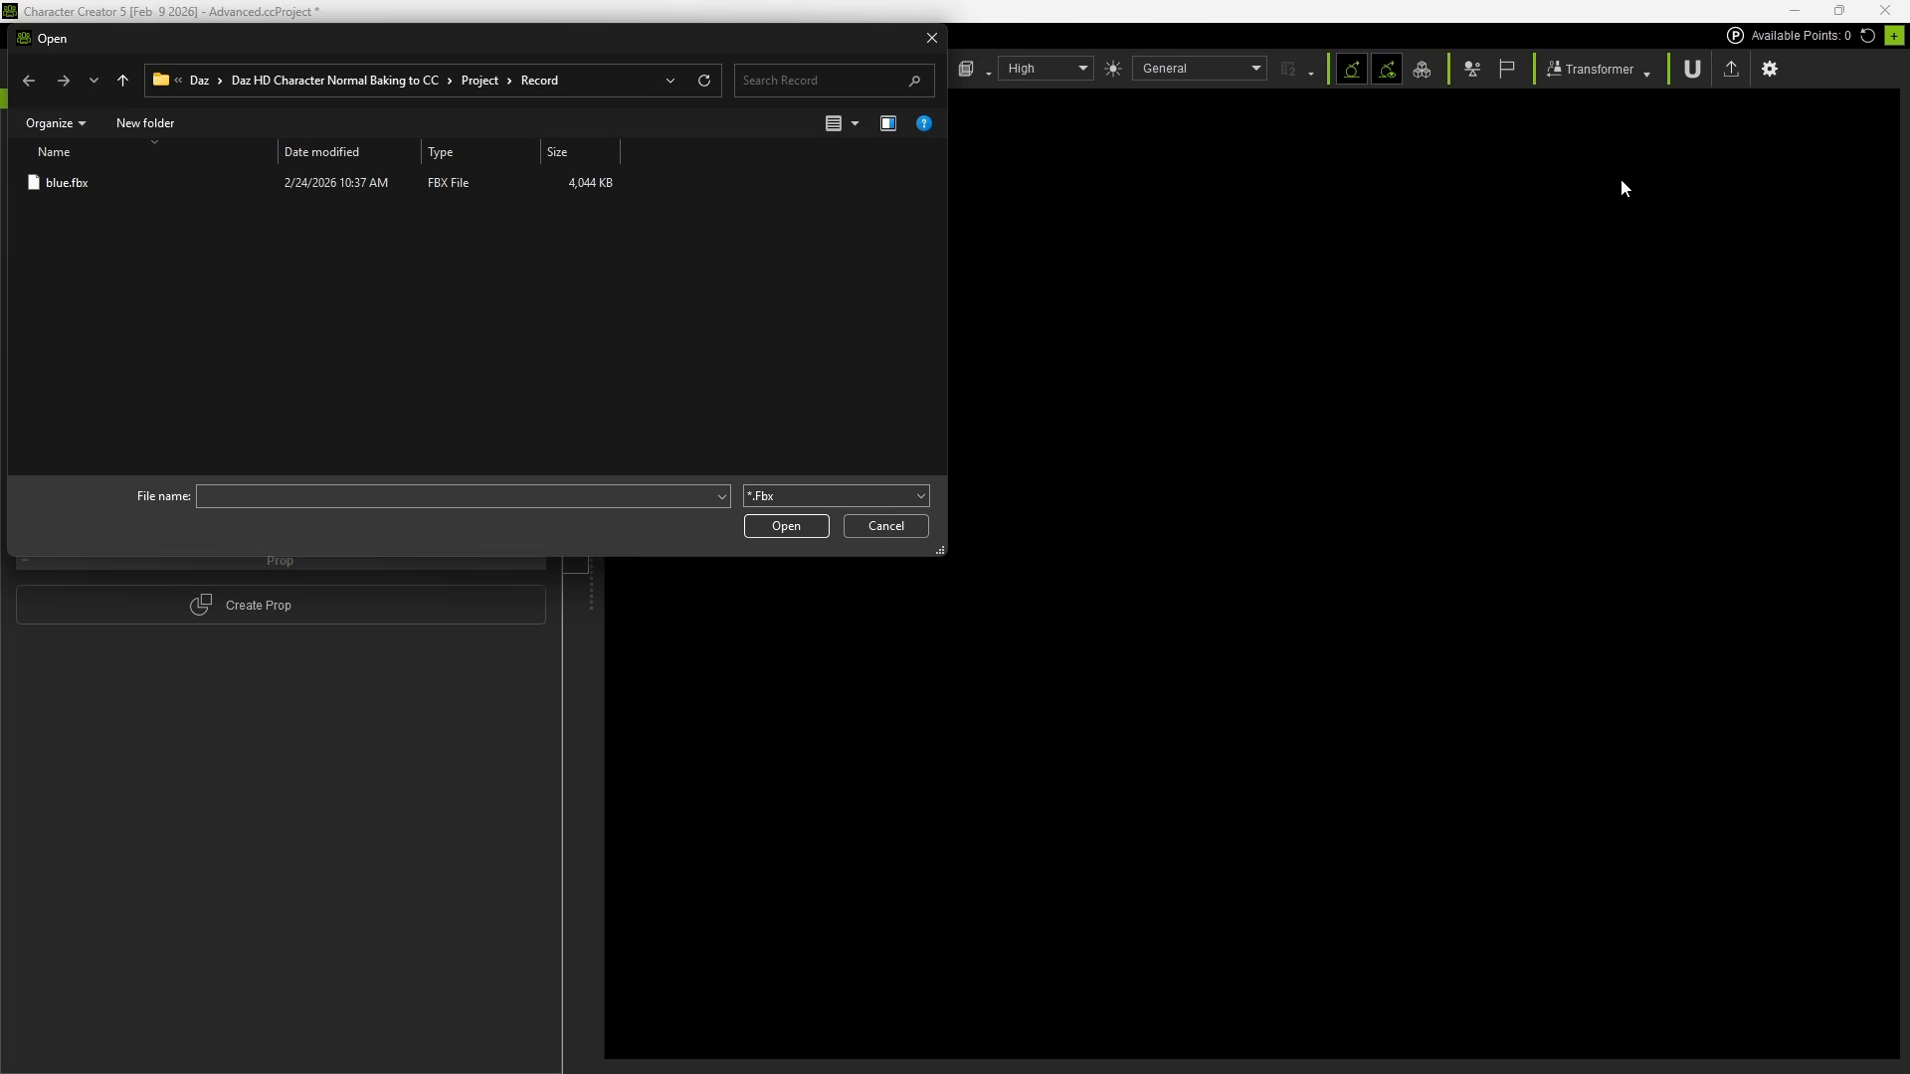
double_click(485, 182)
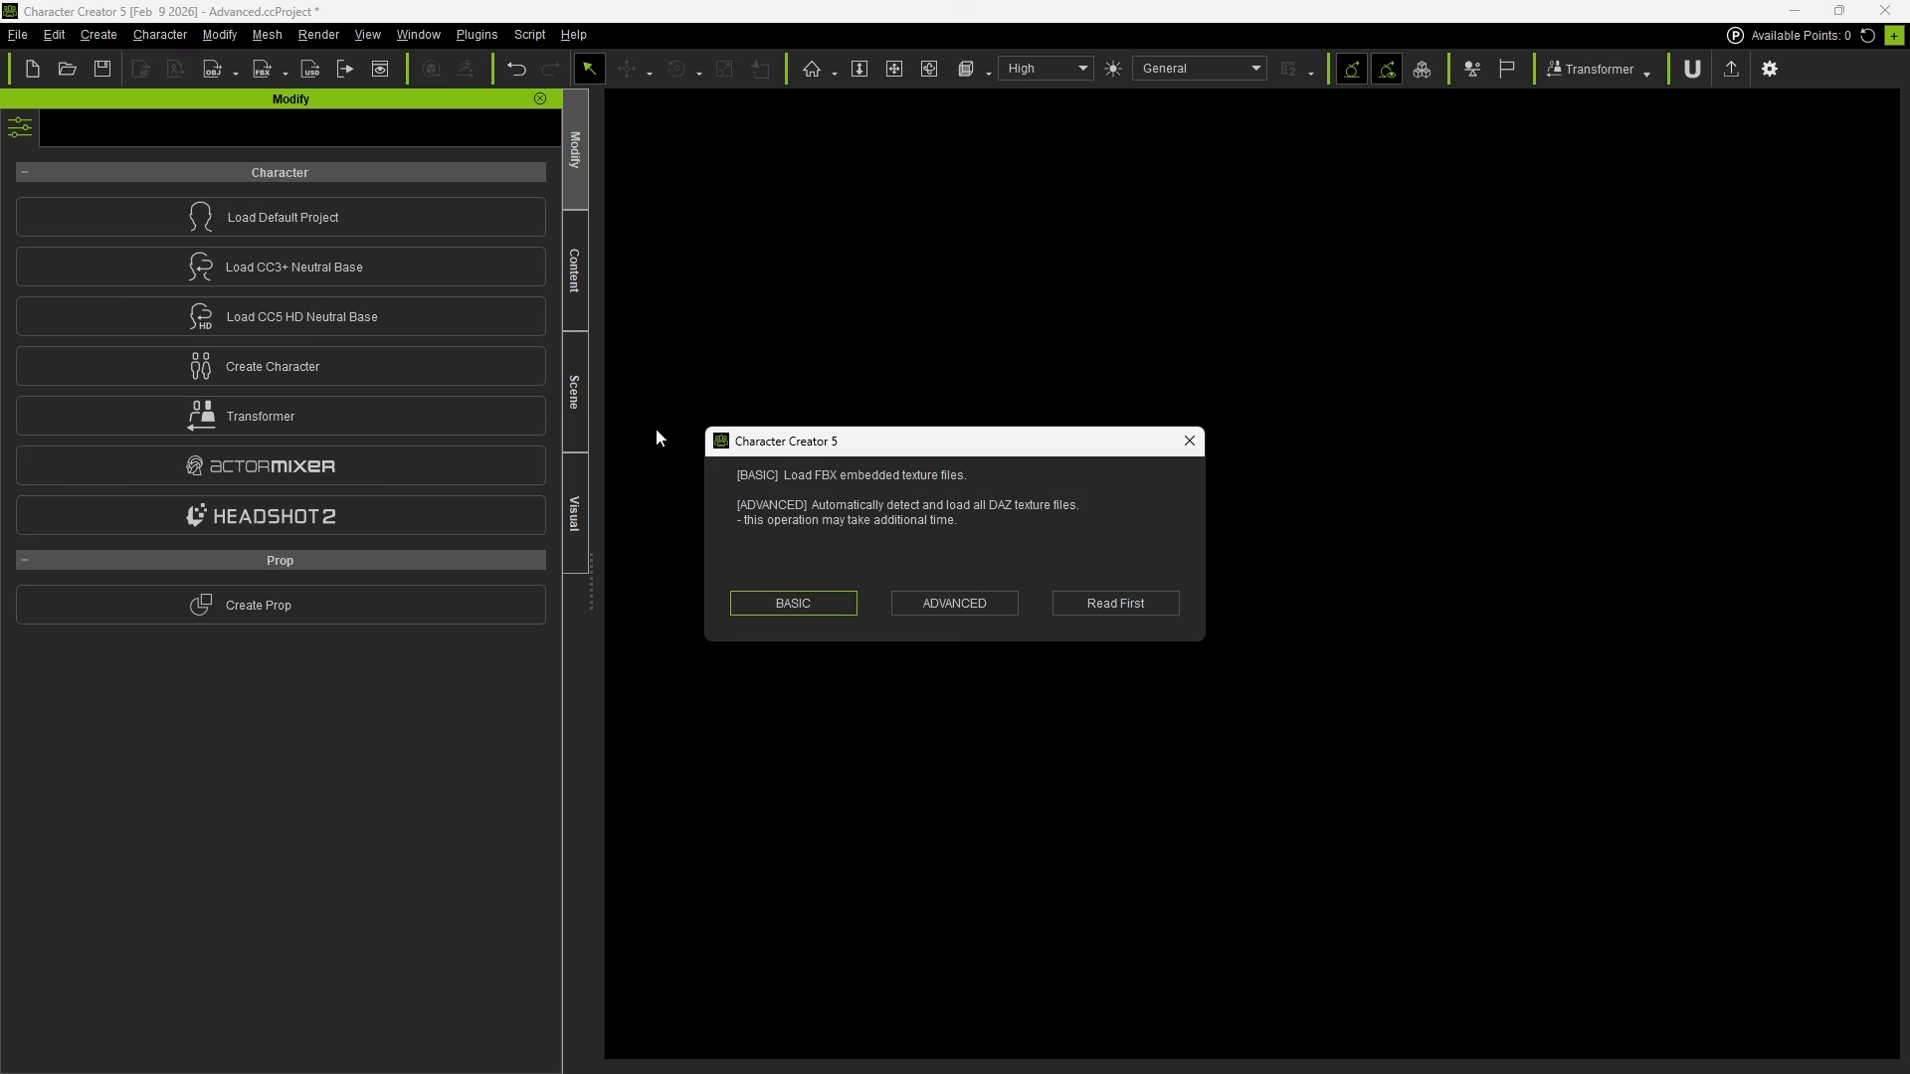
left_click(791, 603)
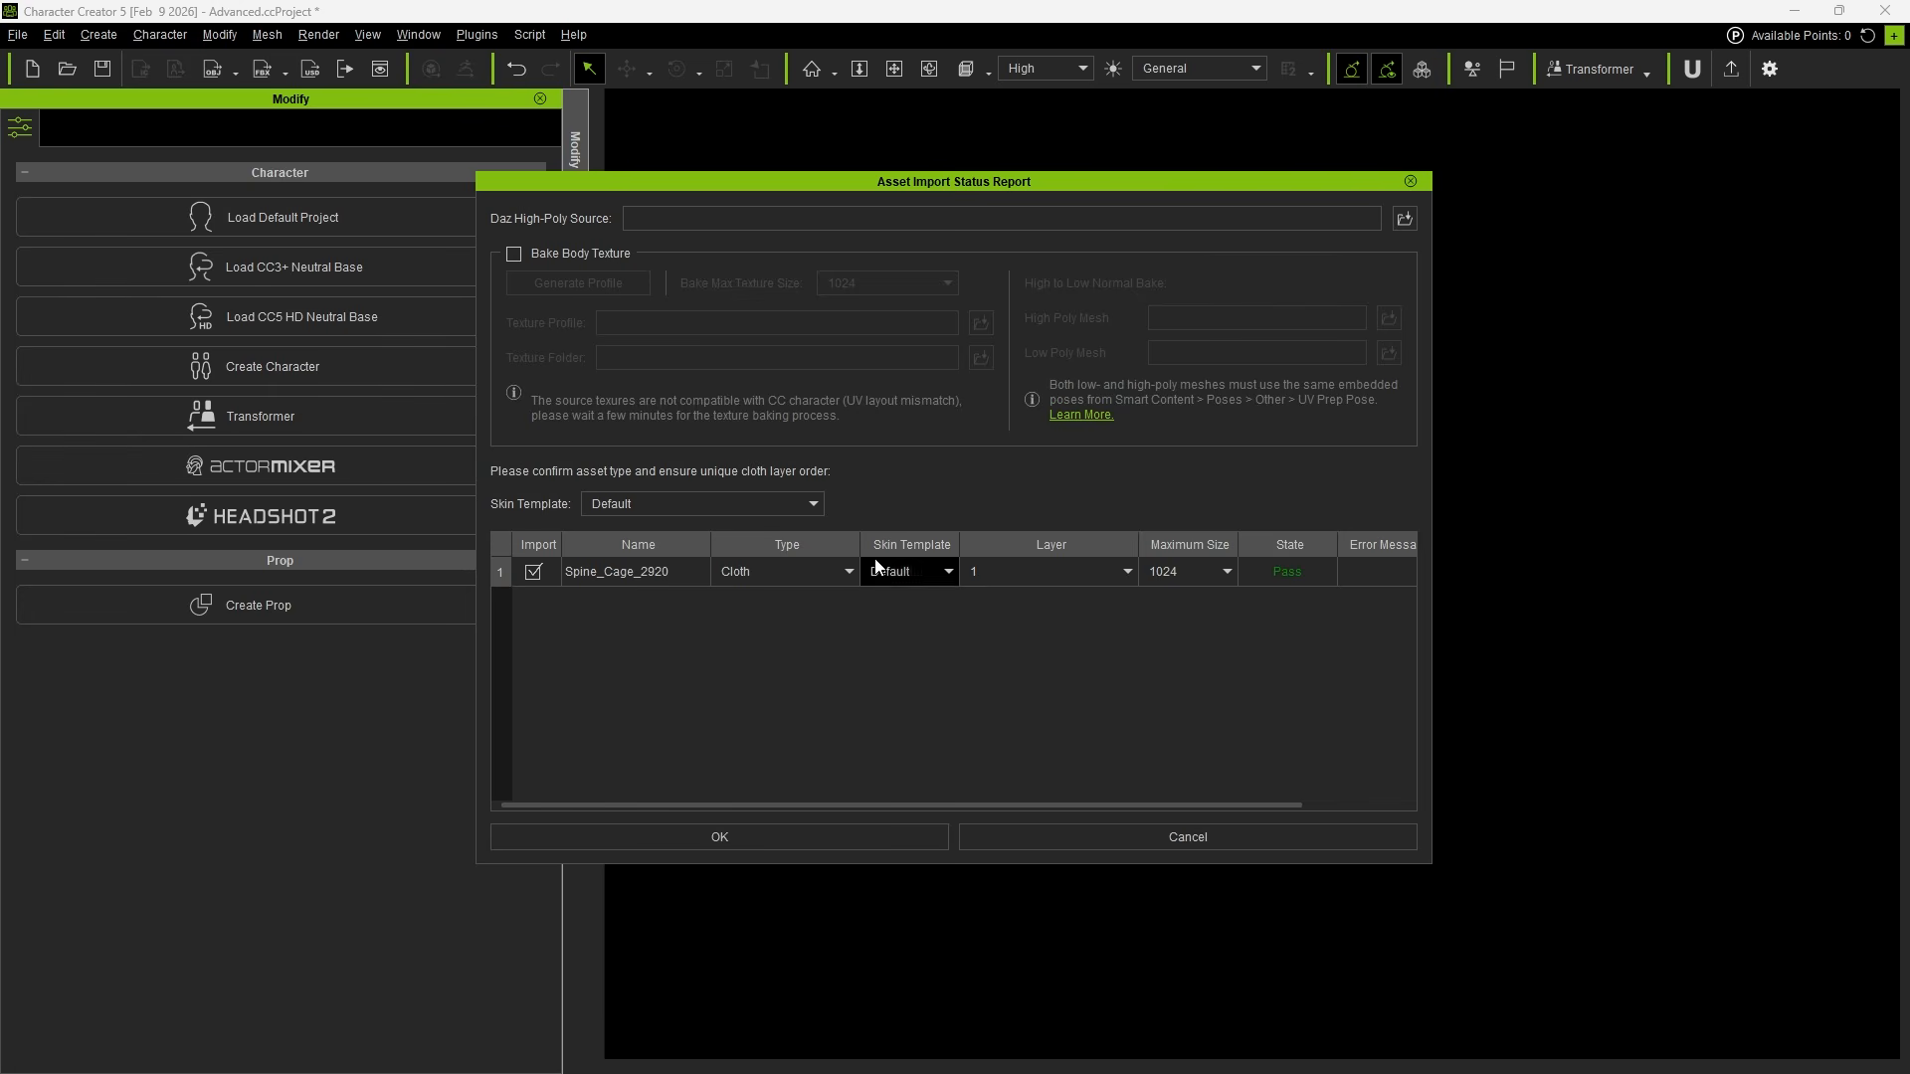
Assign blue.obj as the Daz high-poly source, enable Bake Body Texture at 4096 maximum size, and run the import.
left_click(1413, 219)
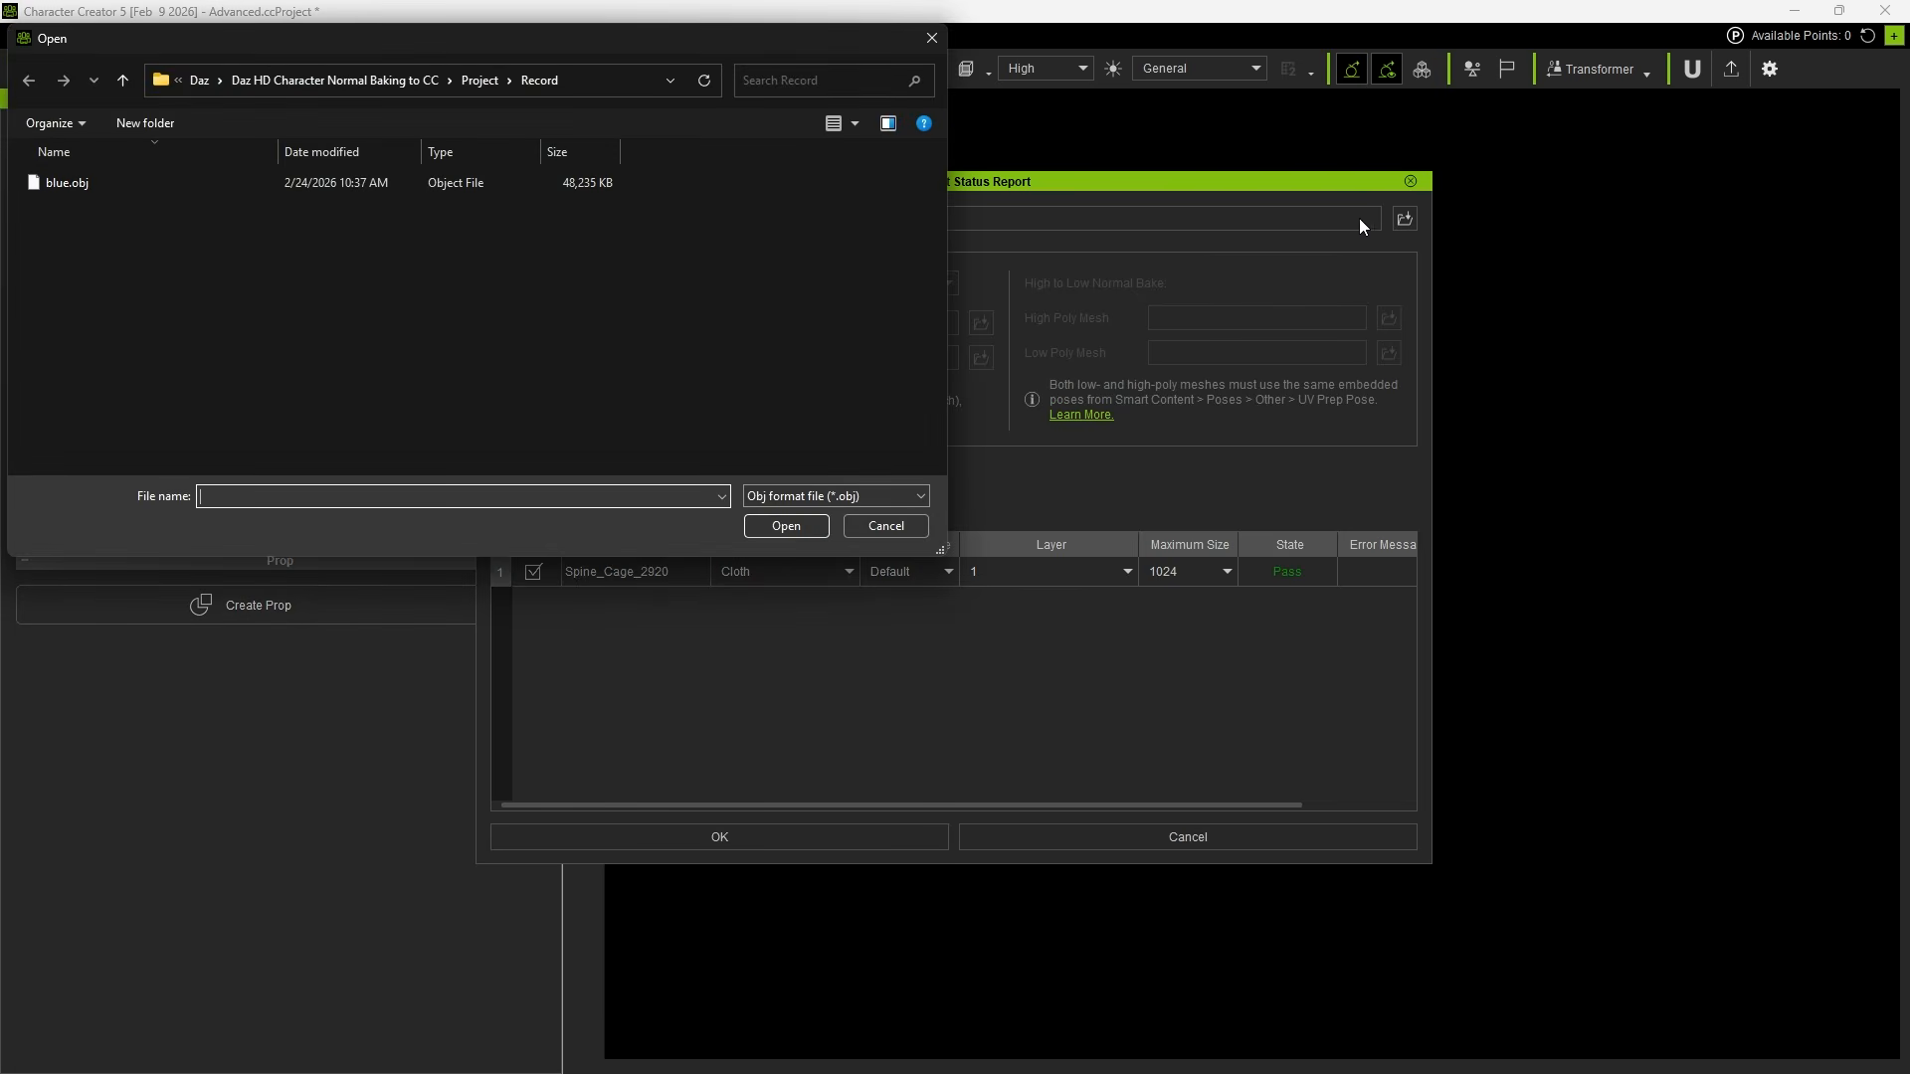
double_click(374, 182)
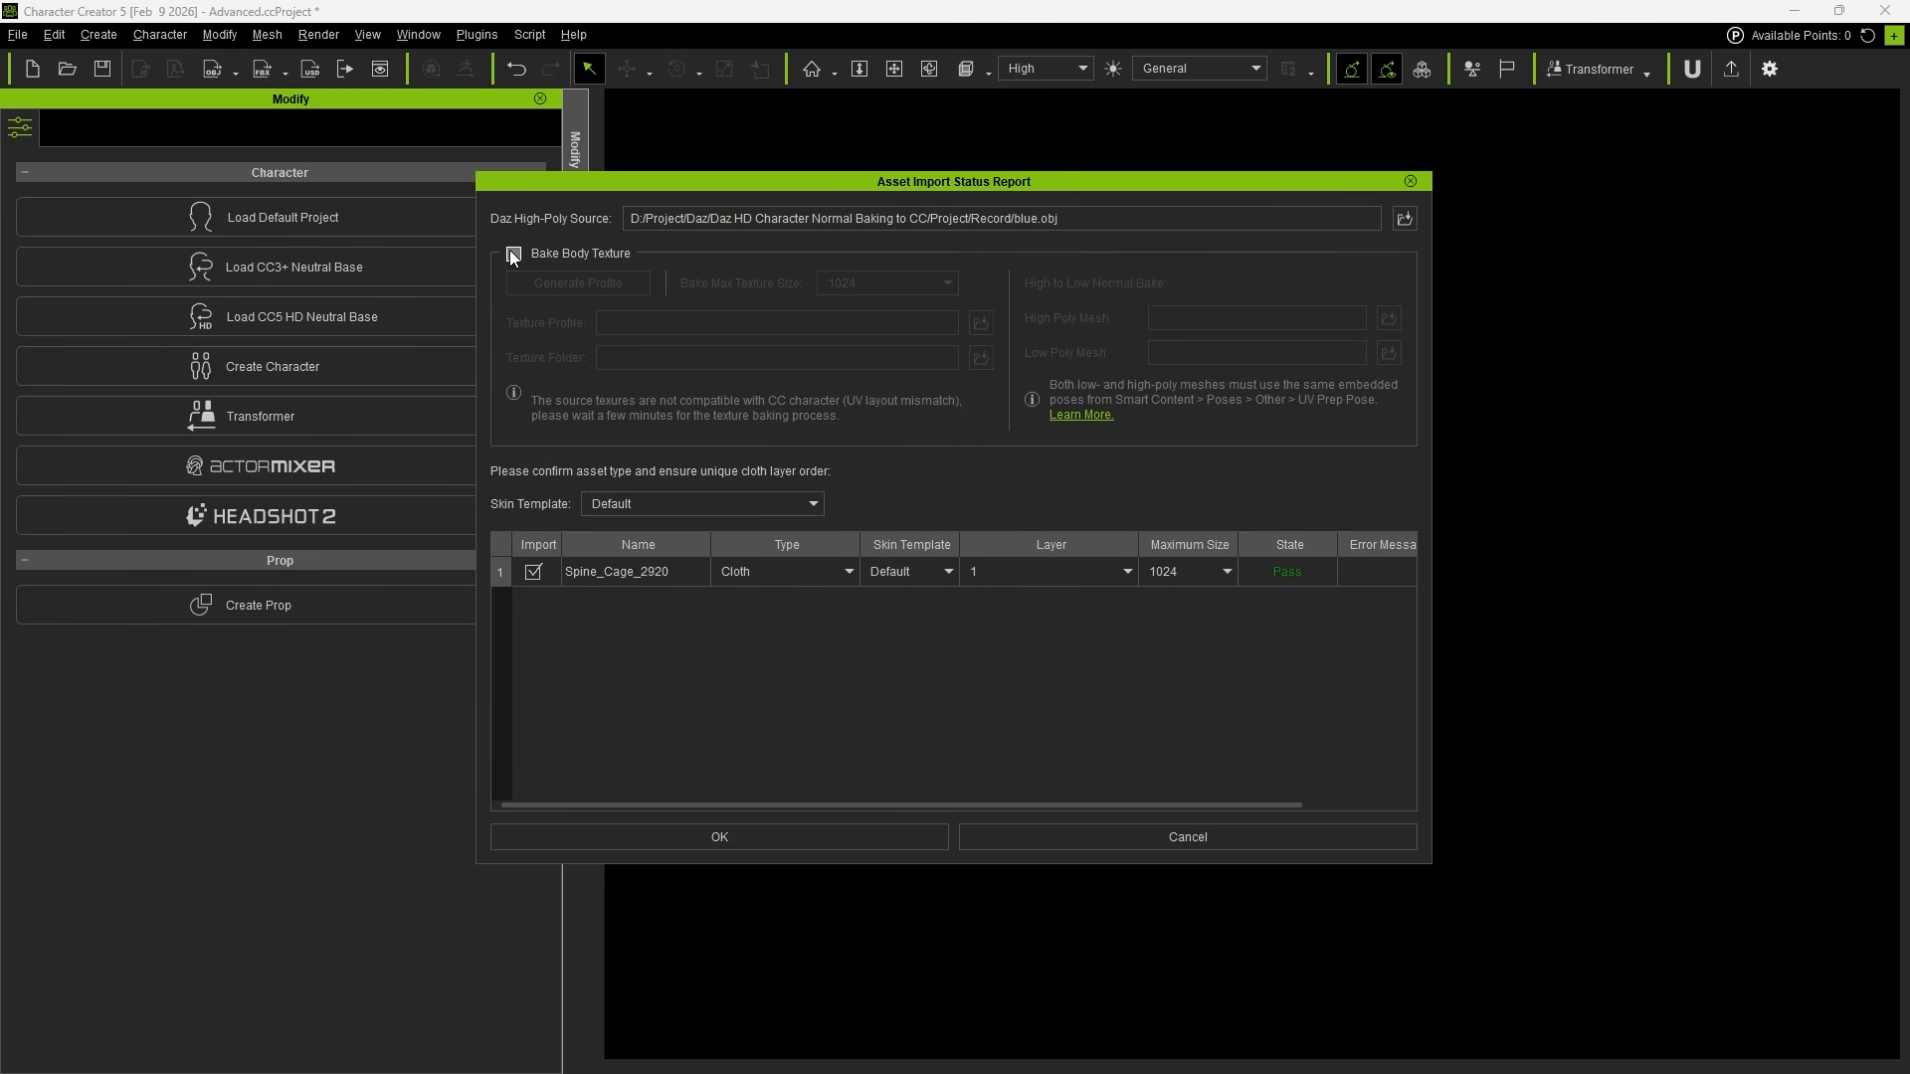
left_click(511, 252)
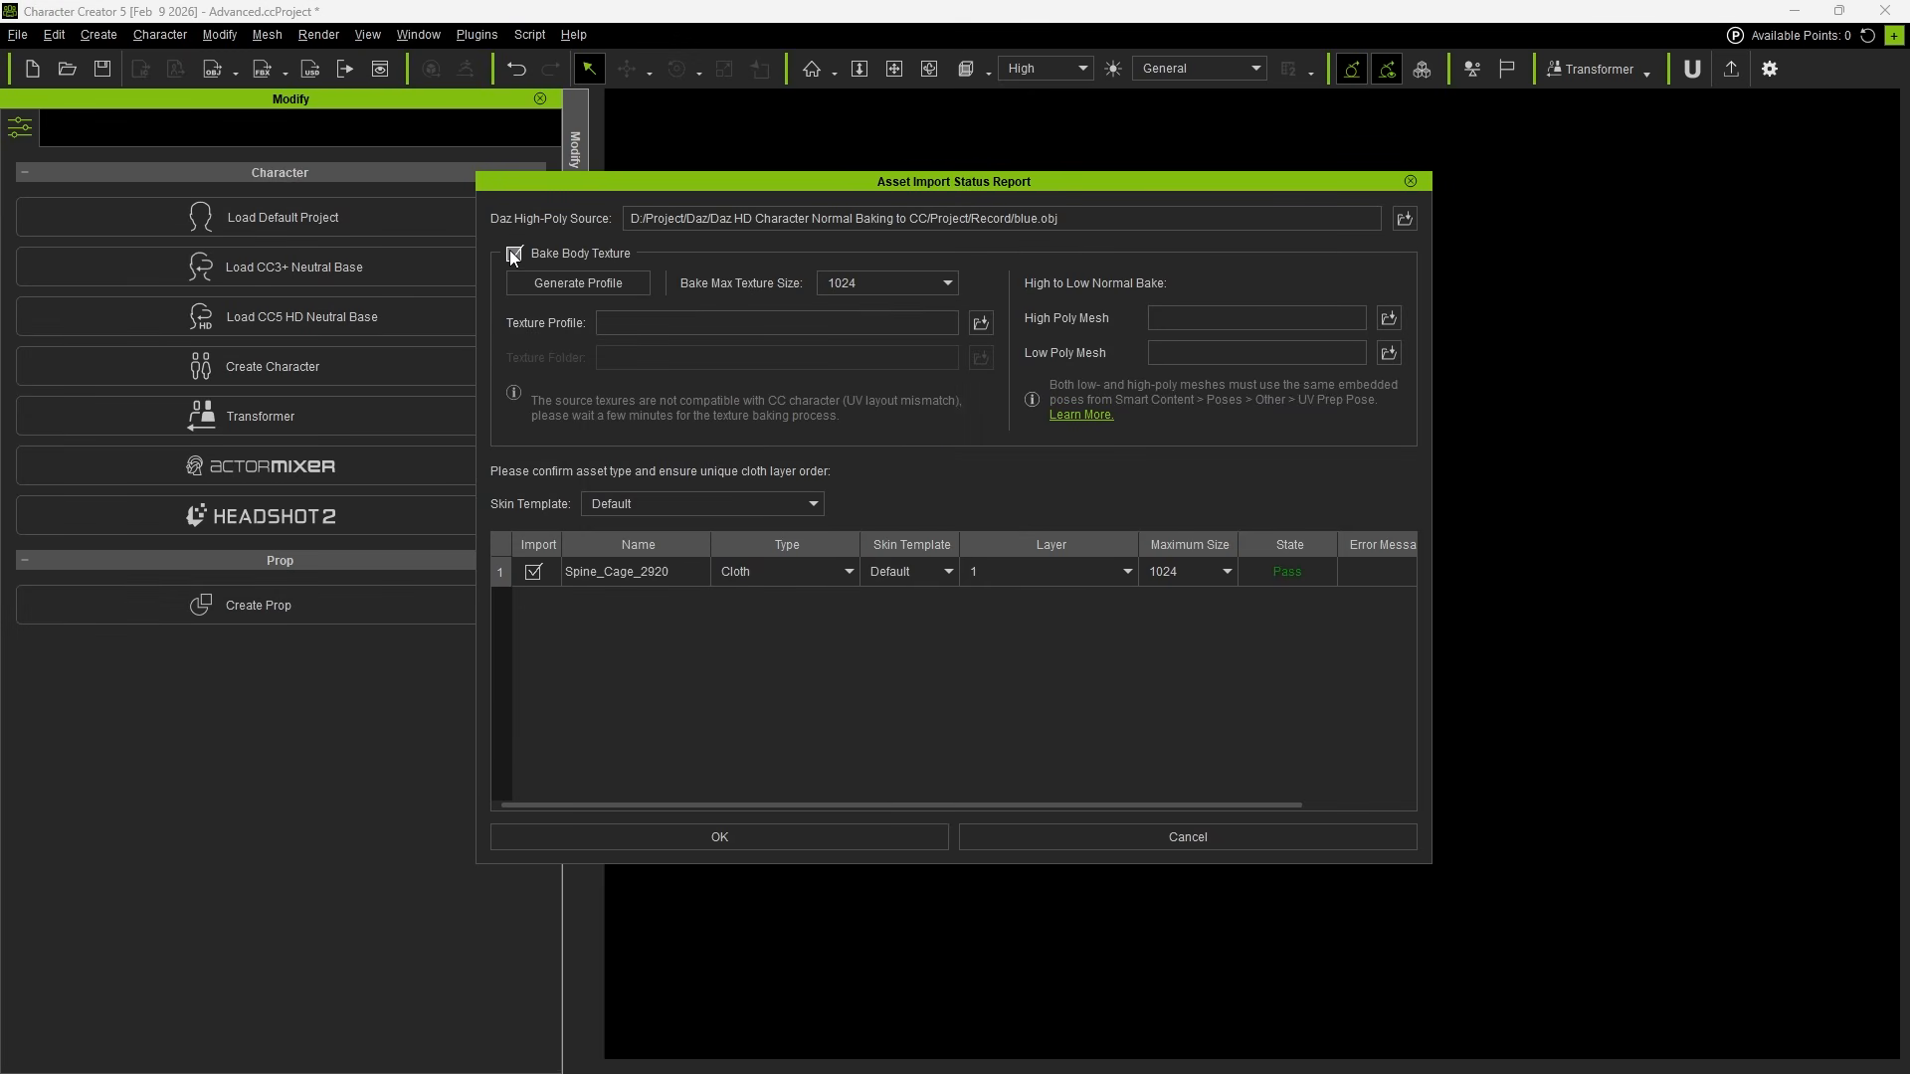
left_click(834, 283)
left_click(861, 332)
left_click(763, 836)
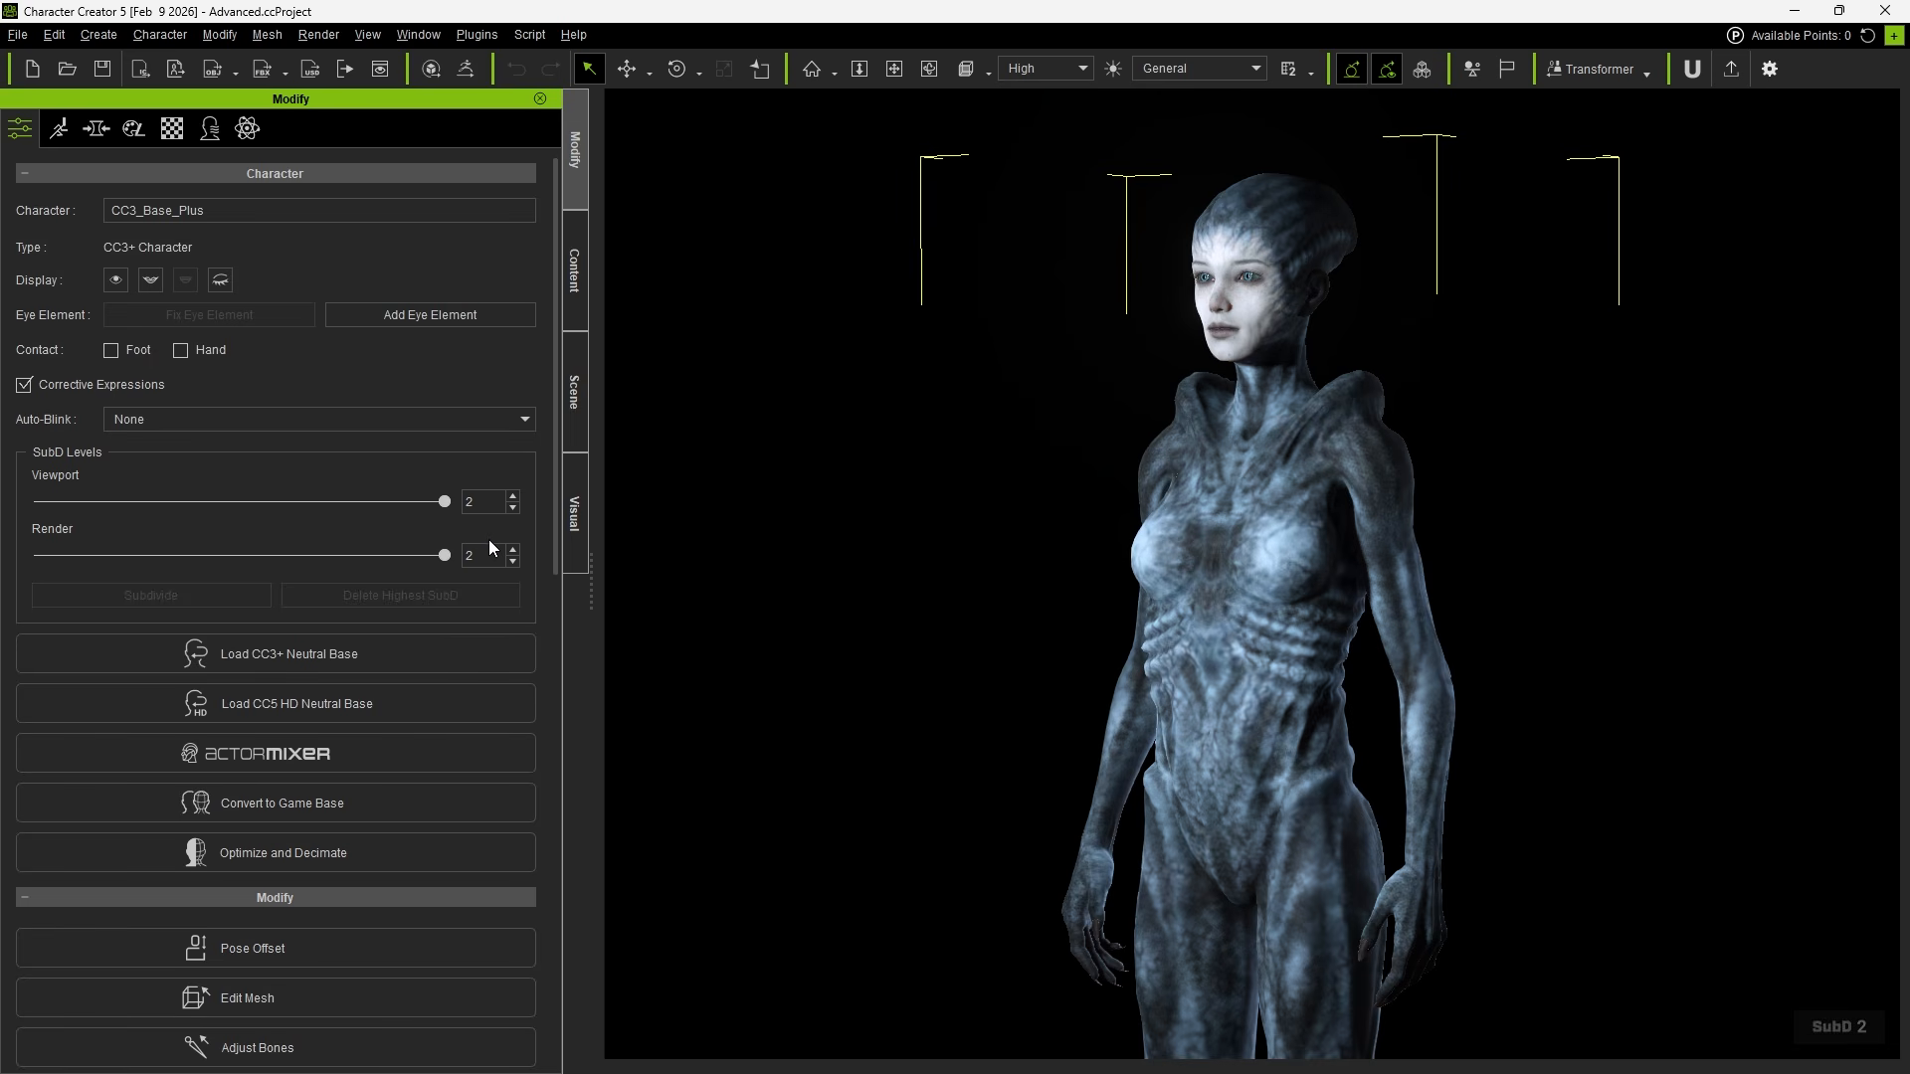
Compare mesh detail by showing the wireframe and switching the character's viewport SubD level down to 0 and back to 2.
mouse_move(448, 505)
left_mouse_down()
mouse_move(79, 508)
mouse_move(424, 514)
left_mouse_up()
key("alt+2")
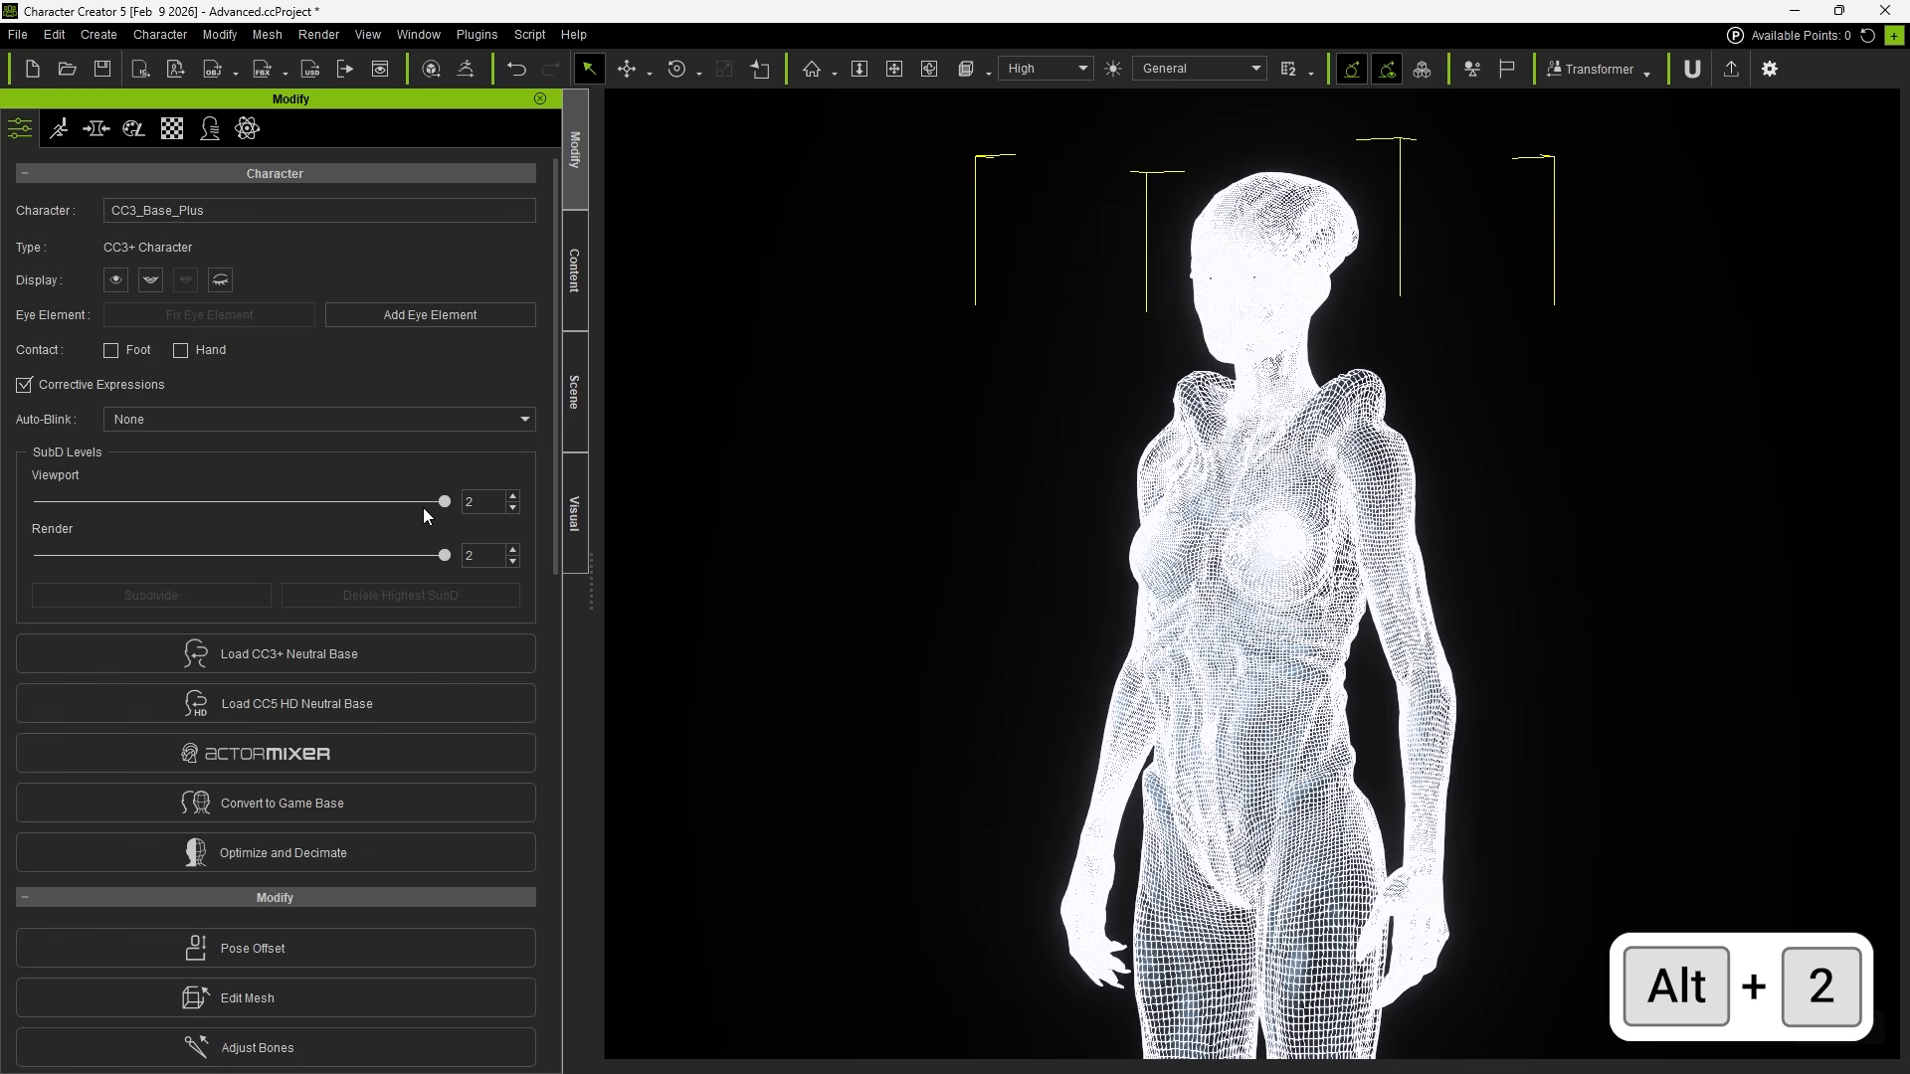
left_click_drag(321, 499, 210, 509)
left_click(382, 507)
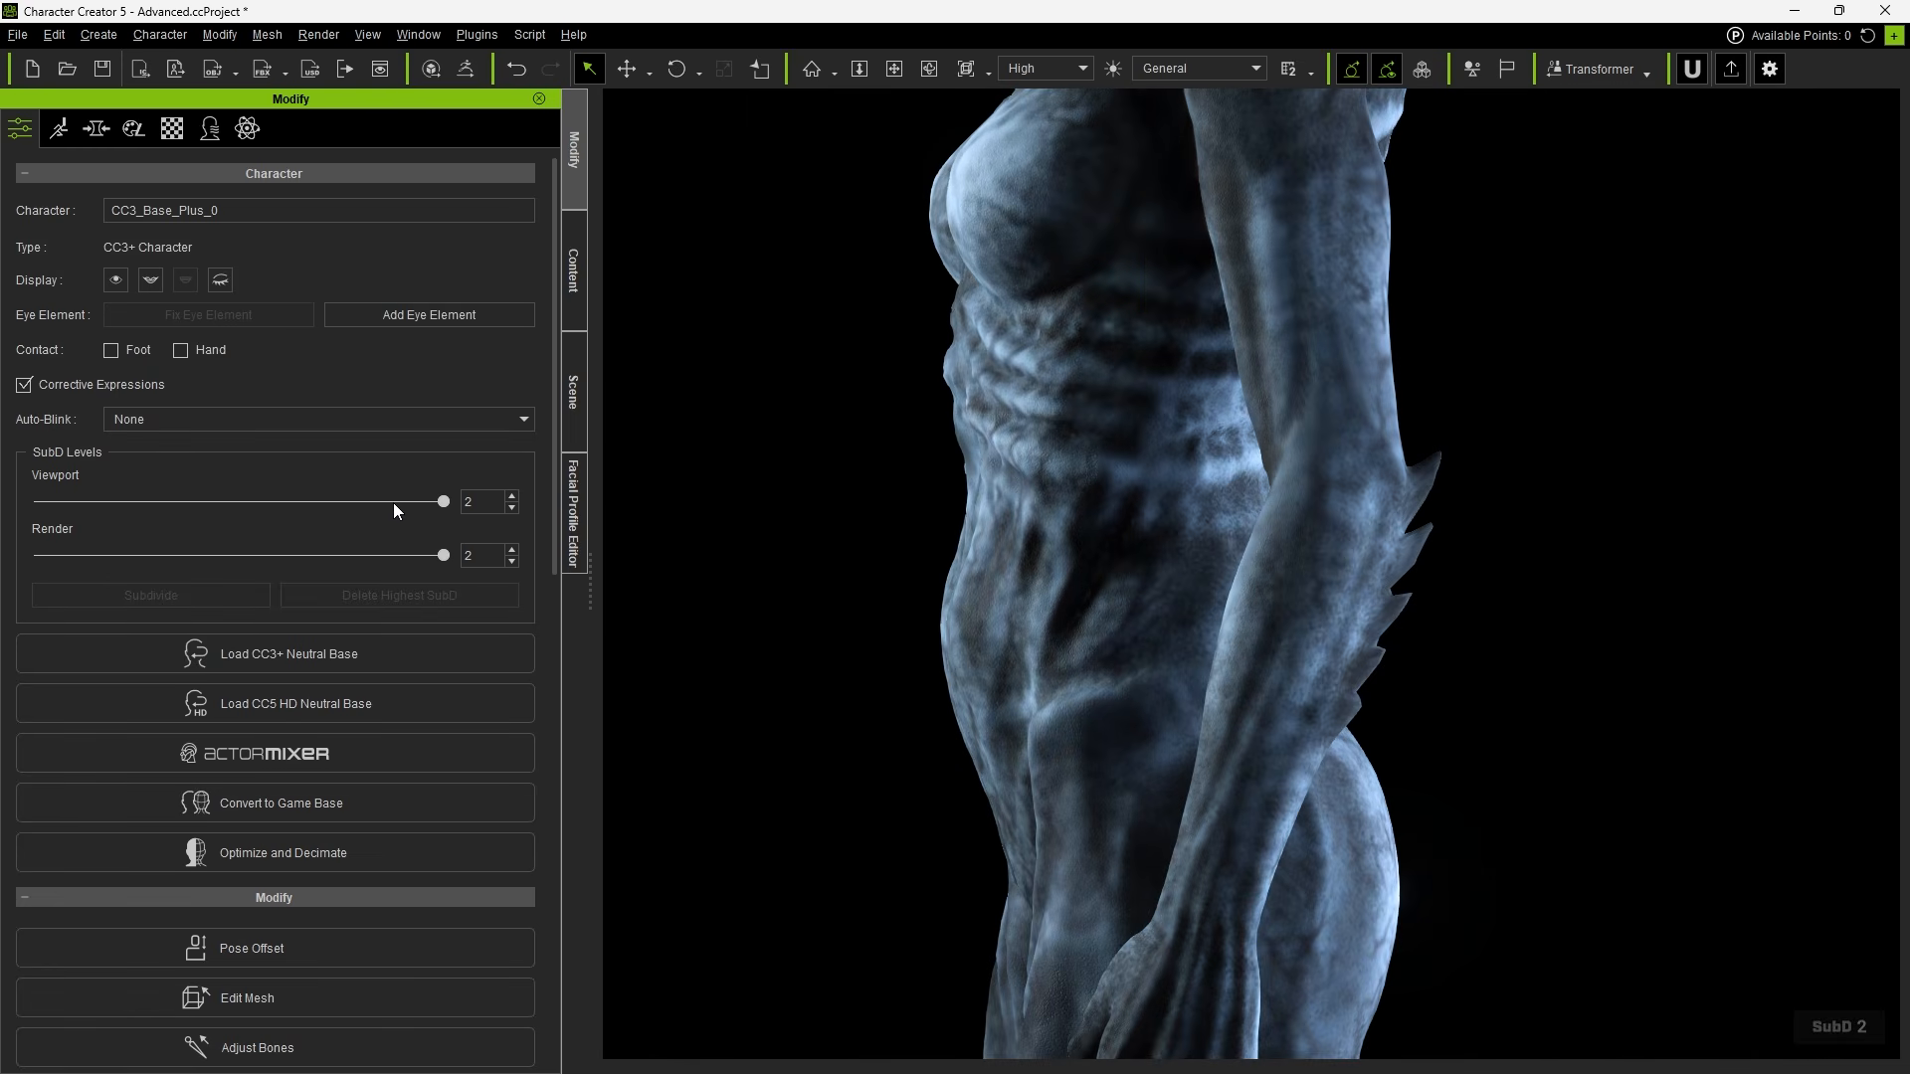
left_click_drag(392, 503, 56, 504)
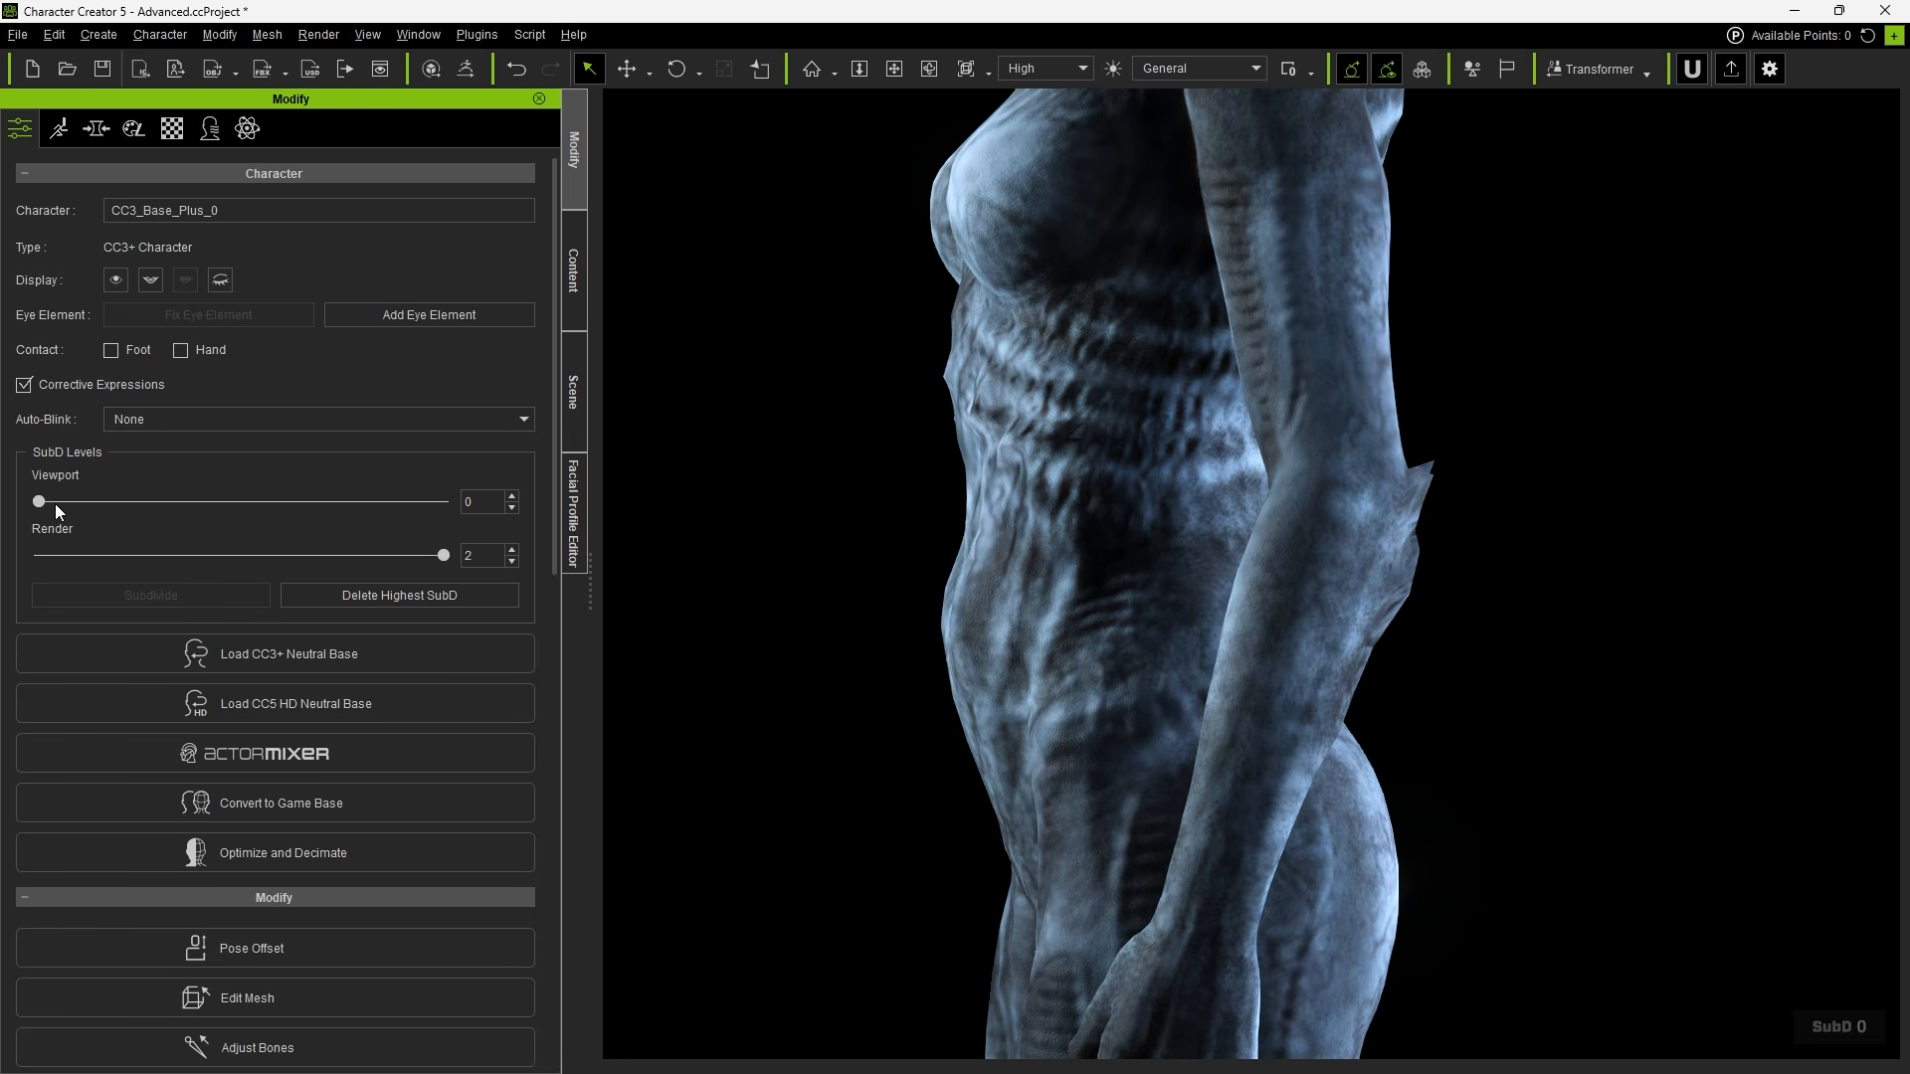
left_click_drag(55, 504, 456, 506)
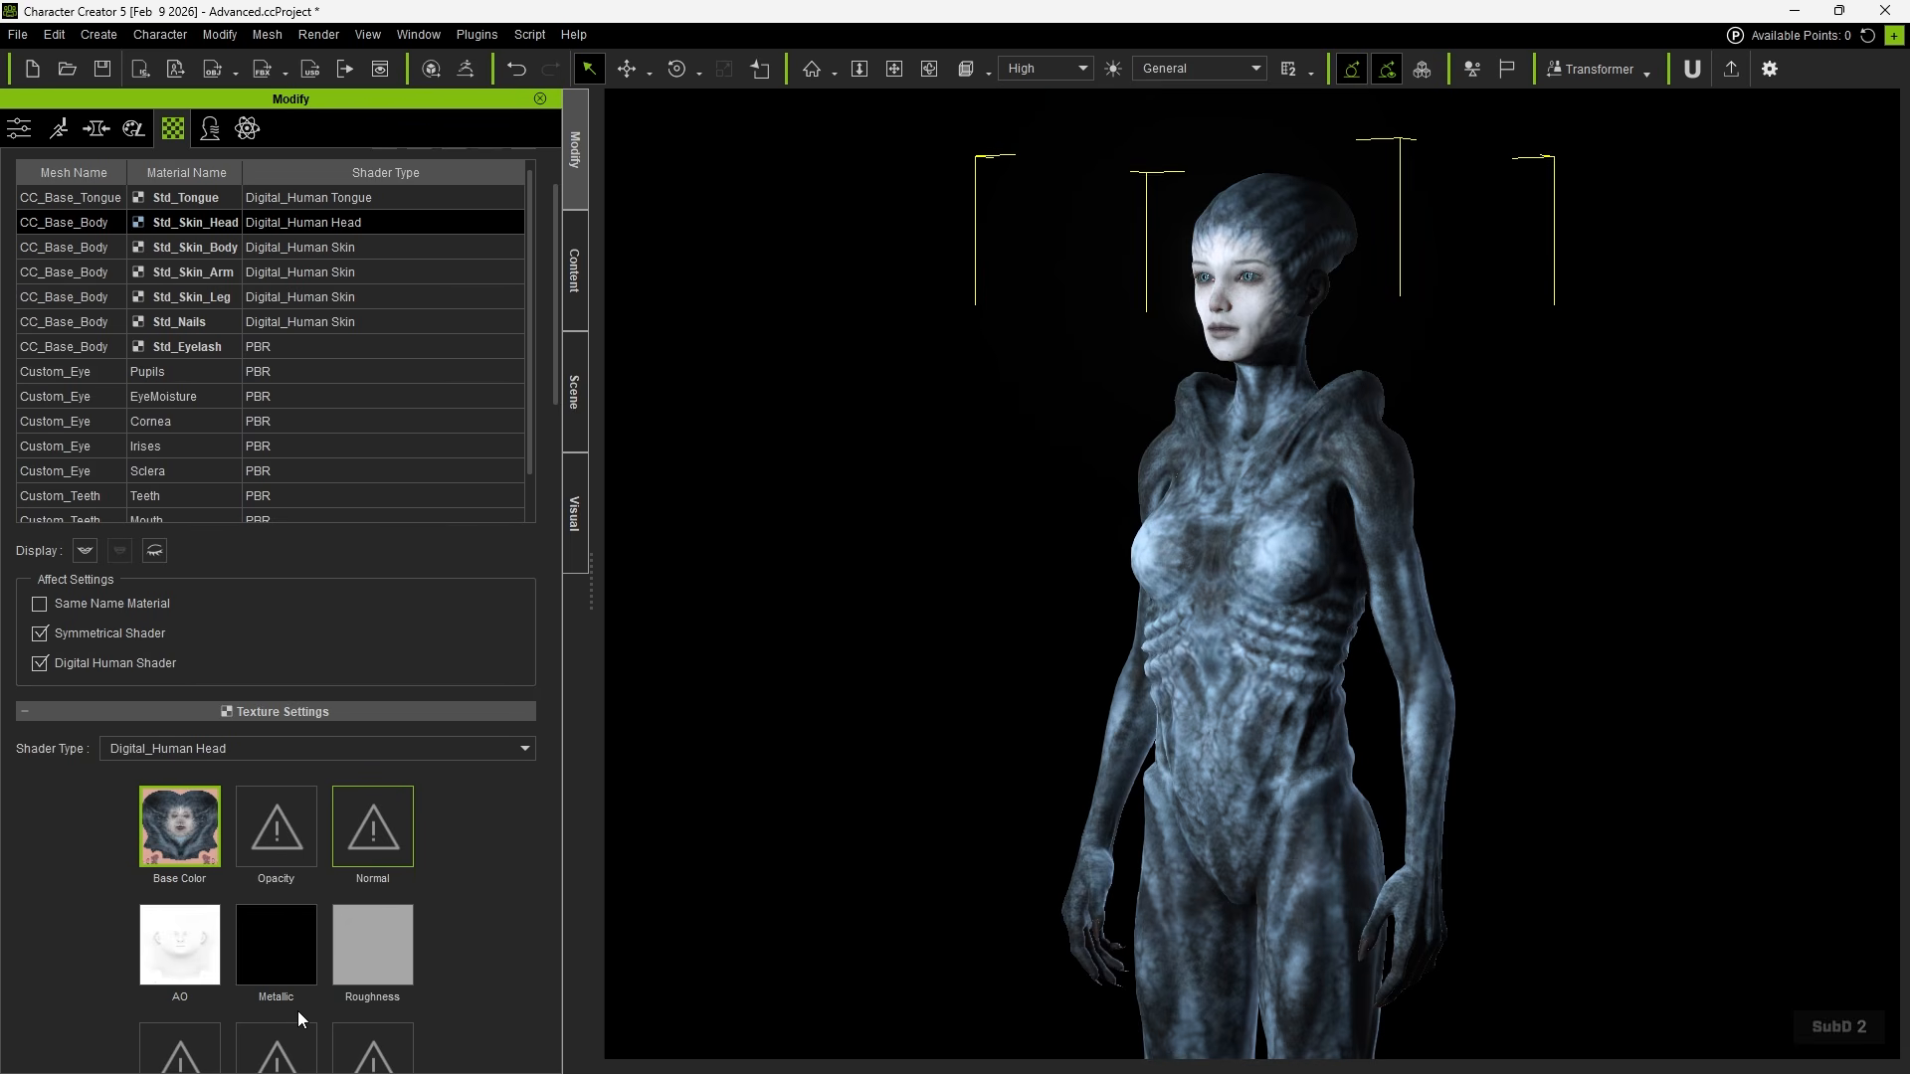
Inspect the texture maps of the Std_Skin_Body, Std_Skin_Arm and Std_Skin_Leg materials.
left_click(216, 251)
left_click(213, 272)
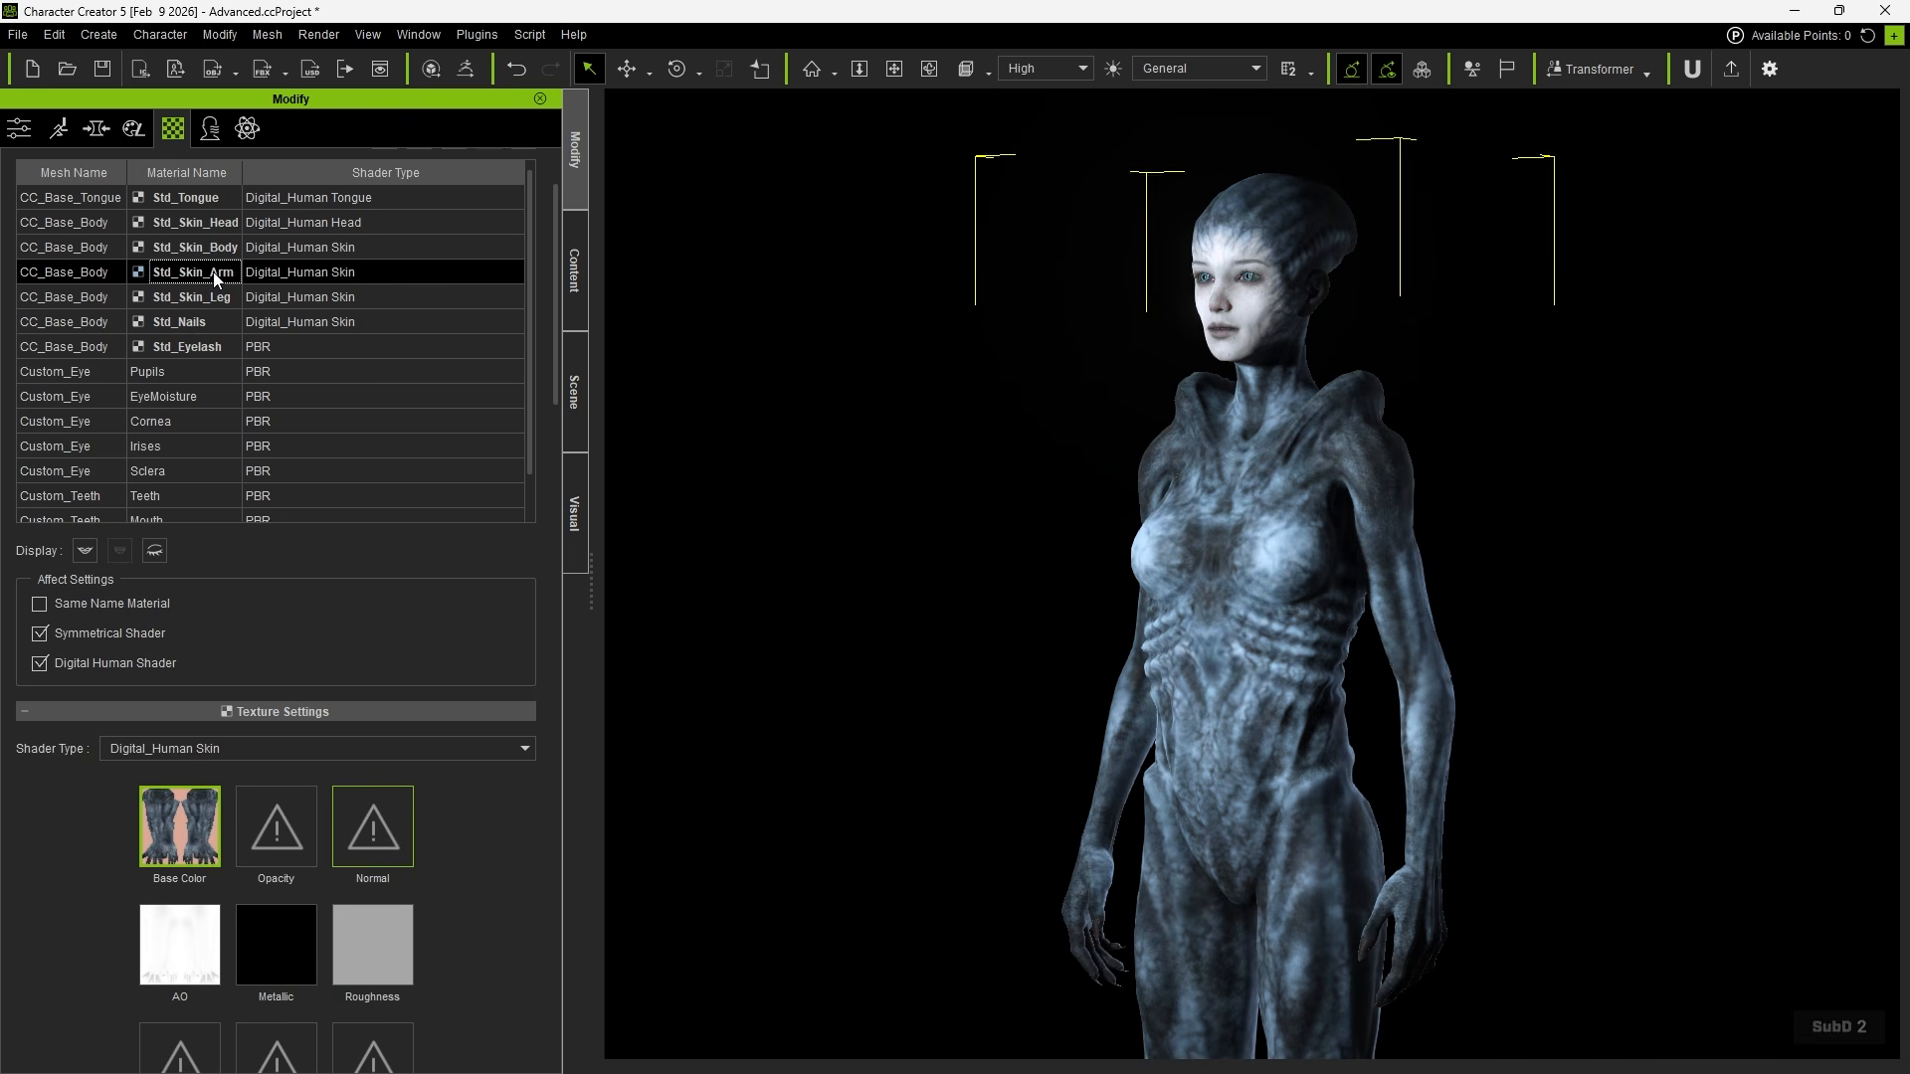
left_click(212, 297)
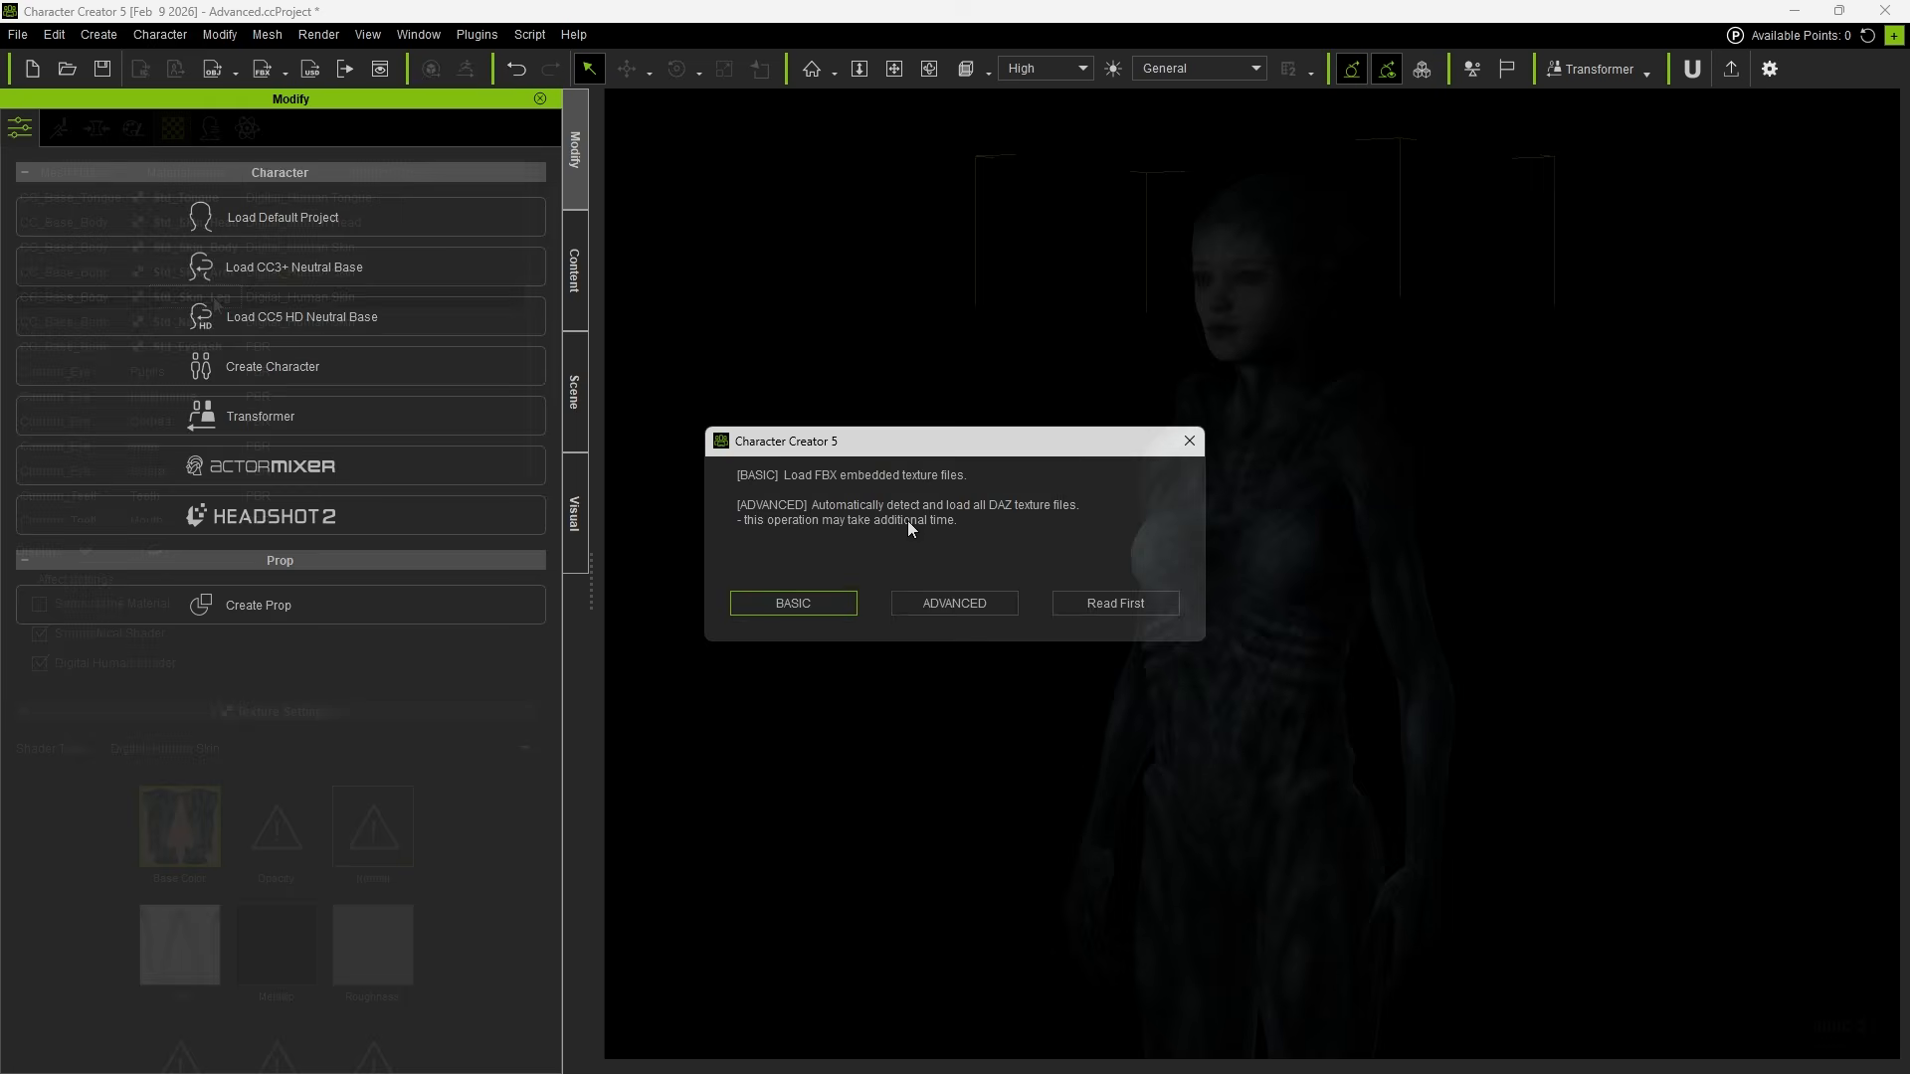
Import the character with the ADVANCED texture option, using blue.obj as high-poly source and body textures baked at 4096.
left_click(977, 596)
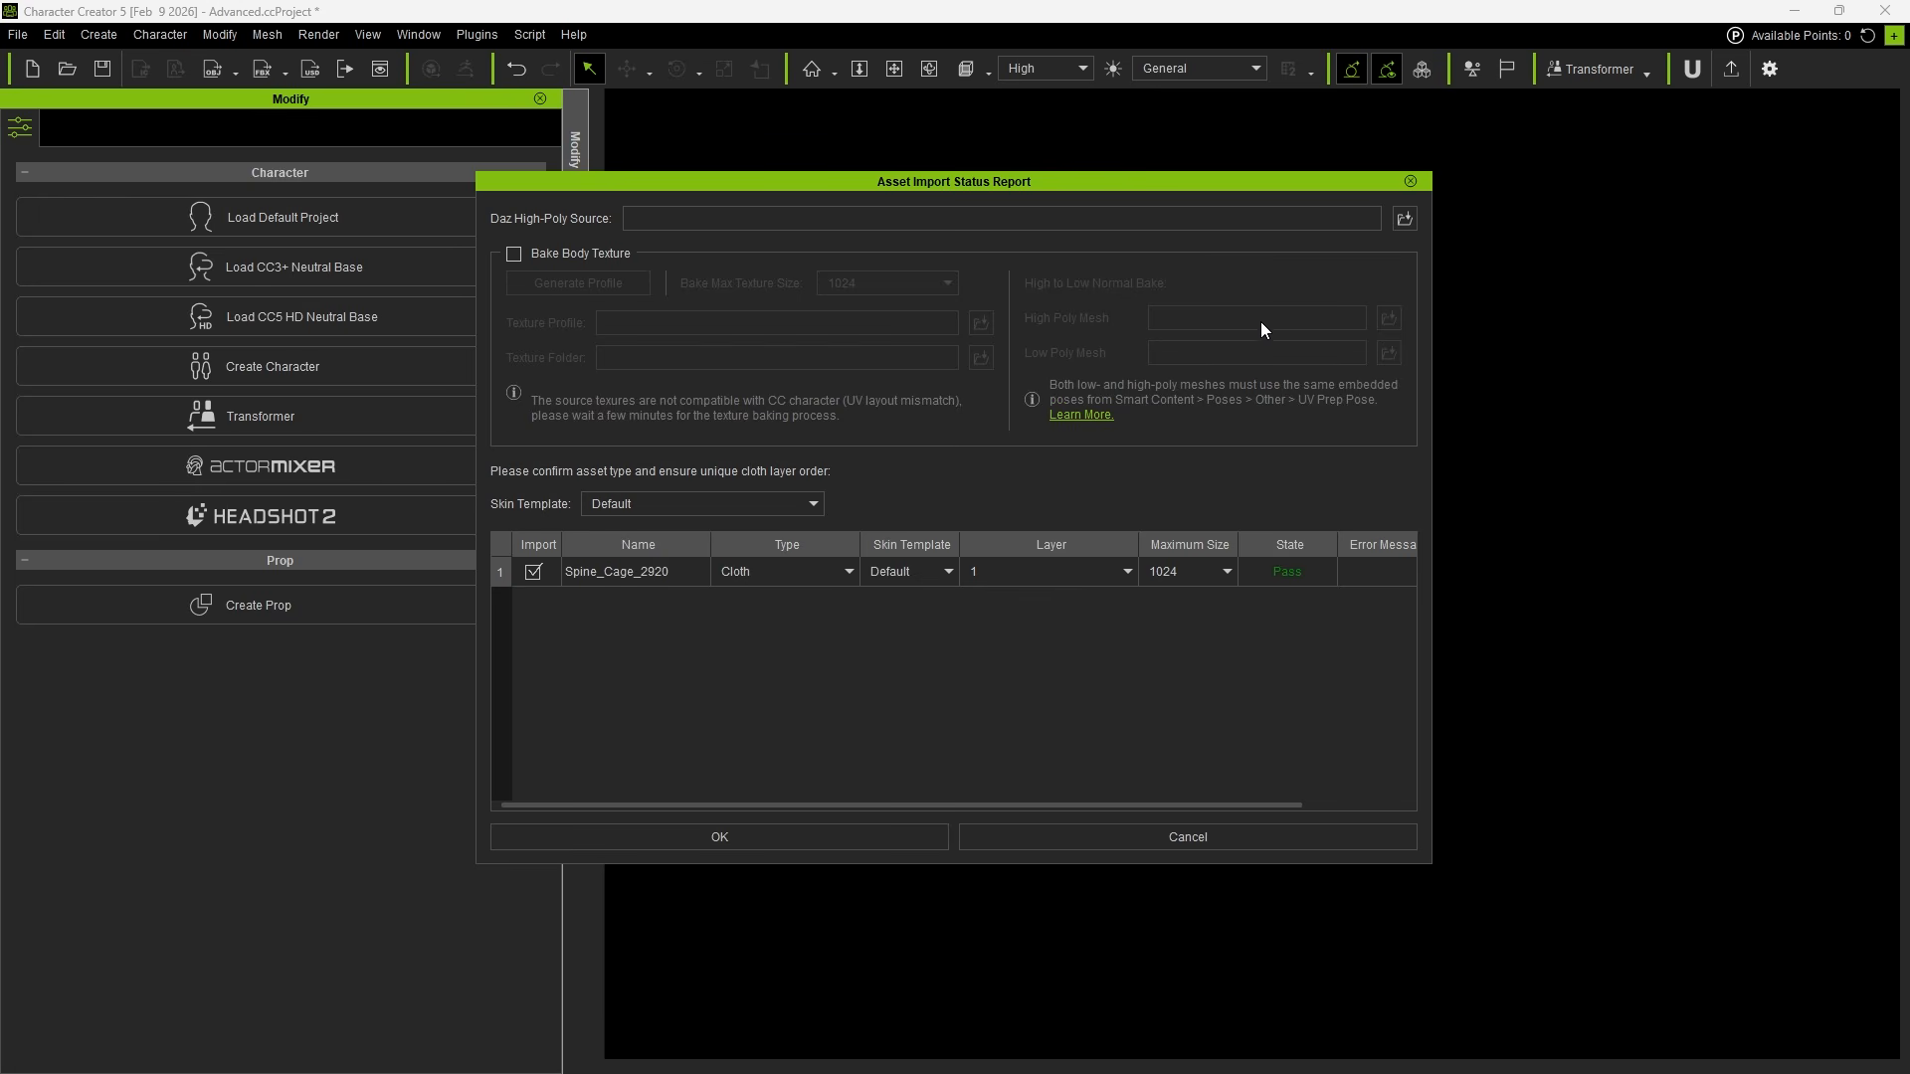
left_click(1405, 220)
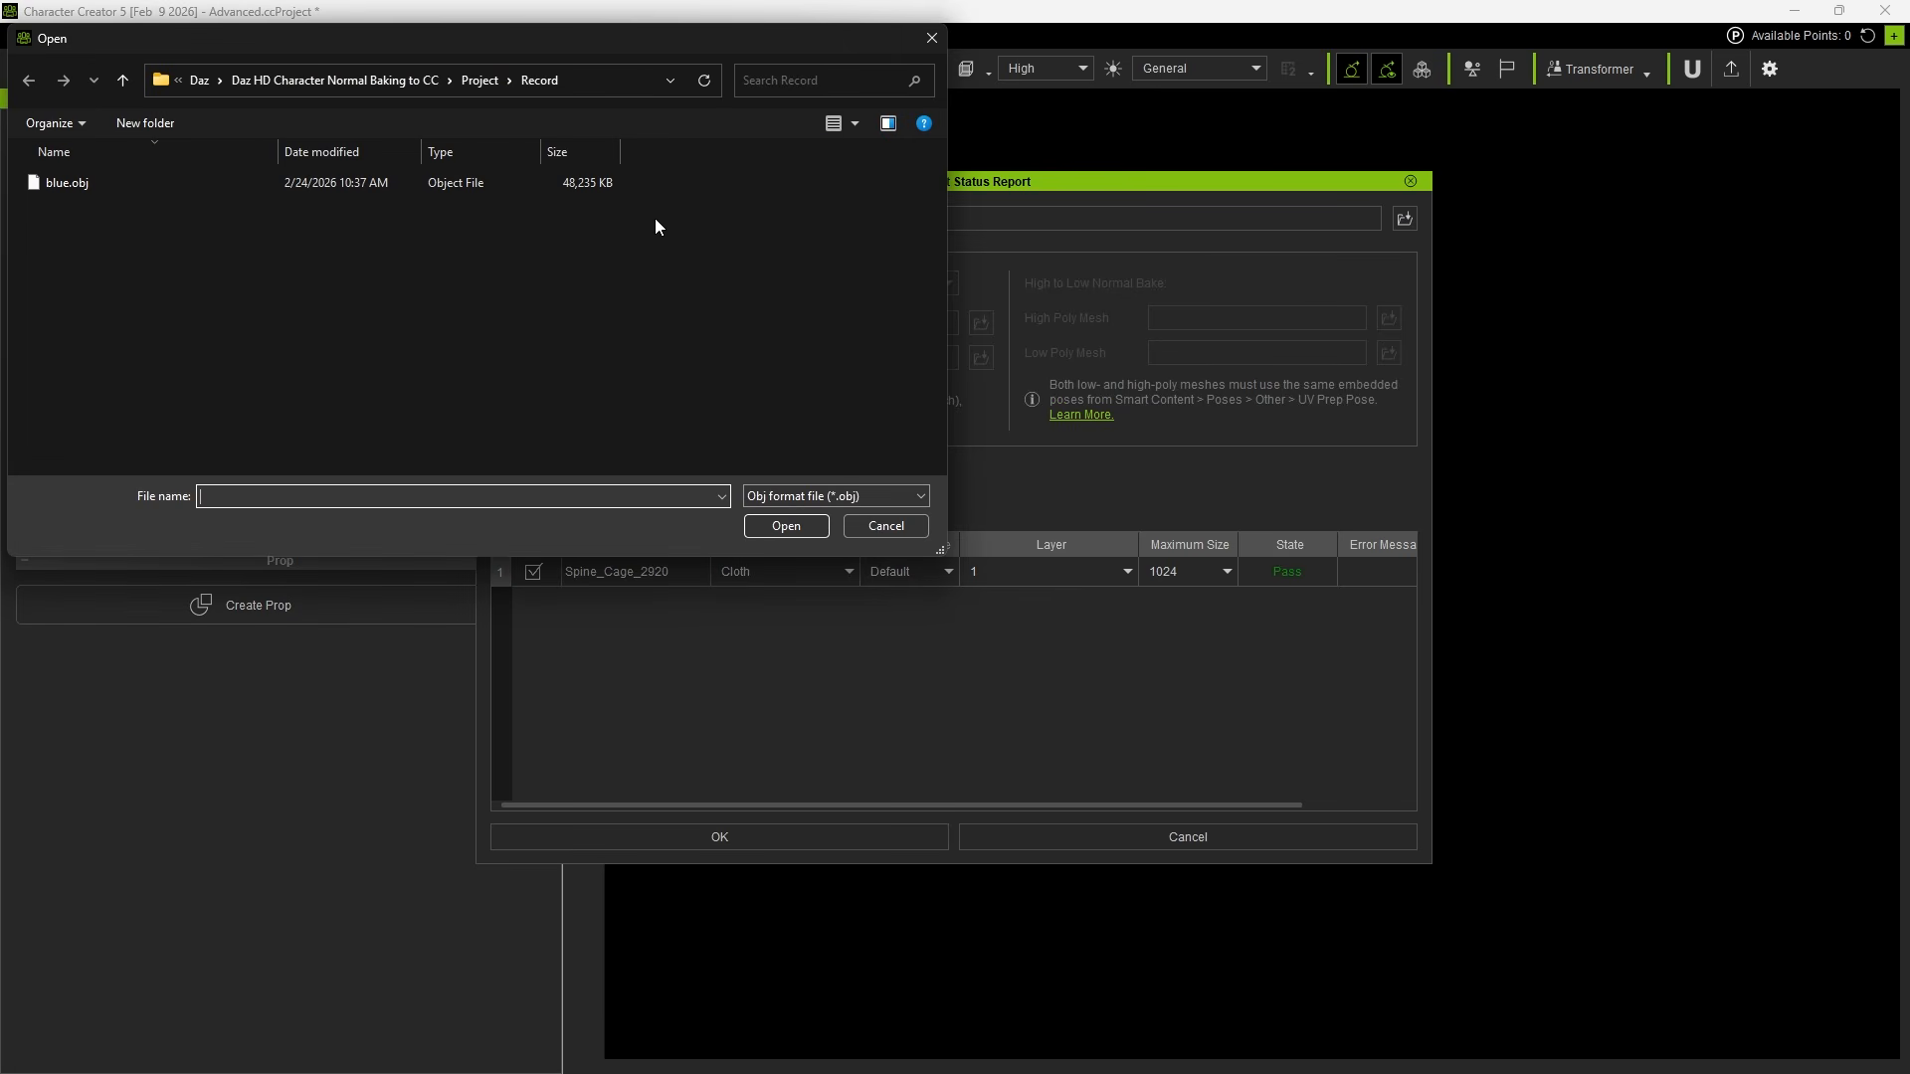
double_click(491, 187)
left_click(514, 254)
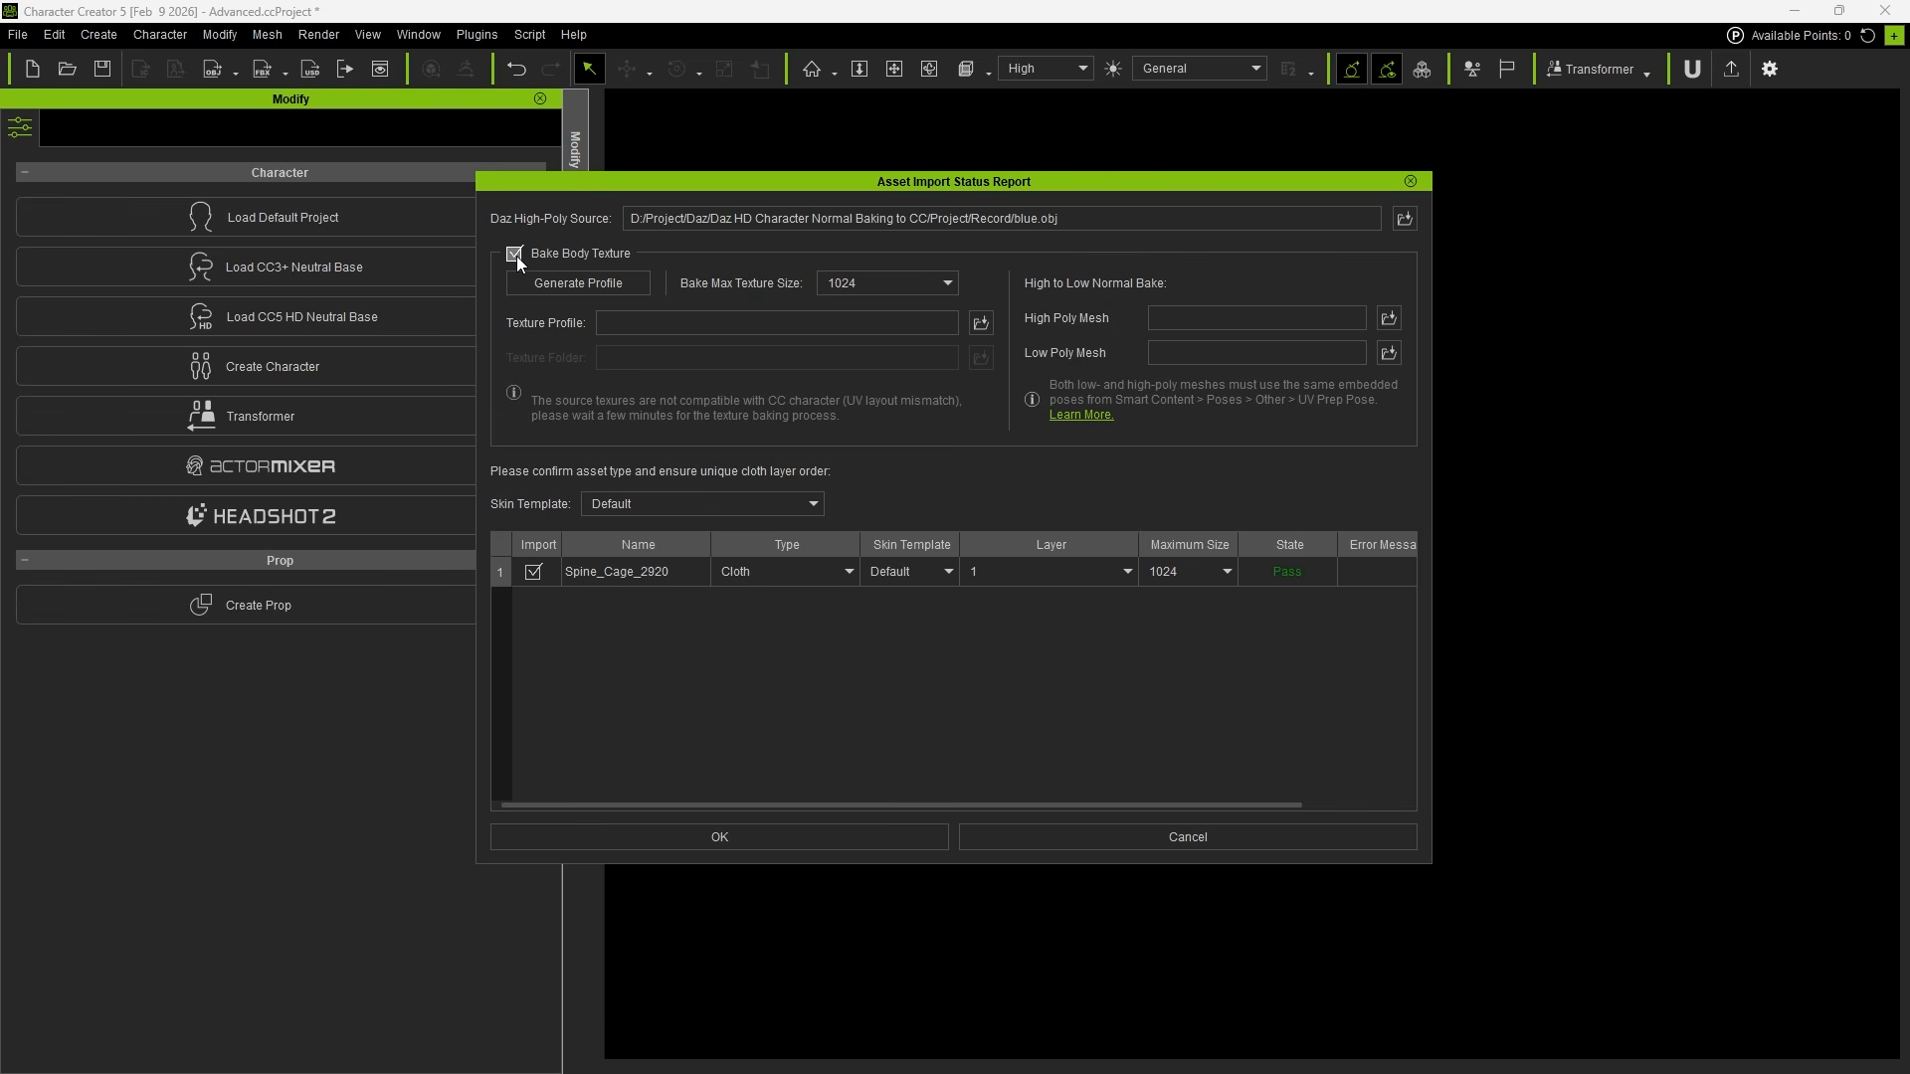
left_click(855, 283)
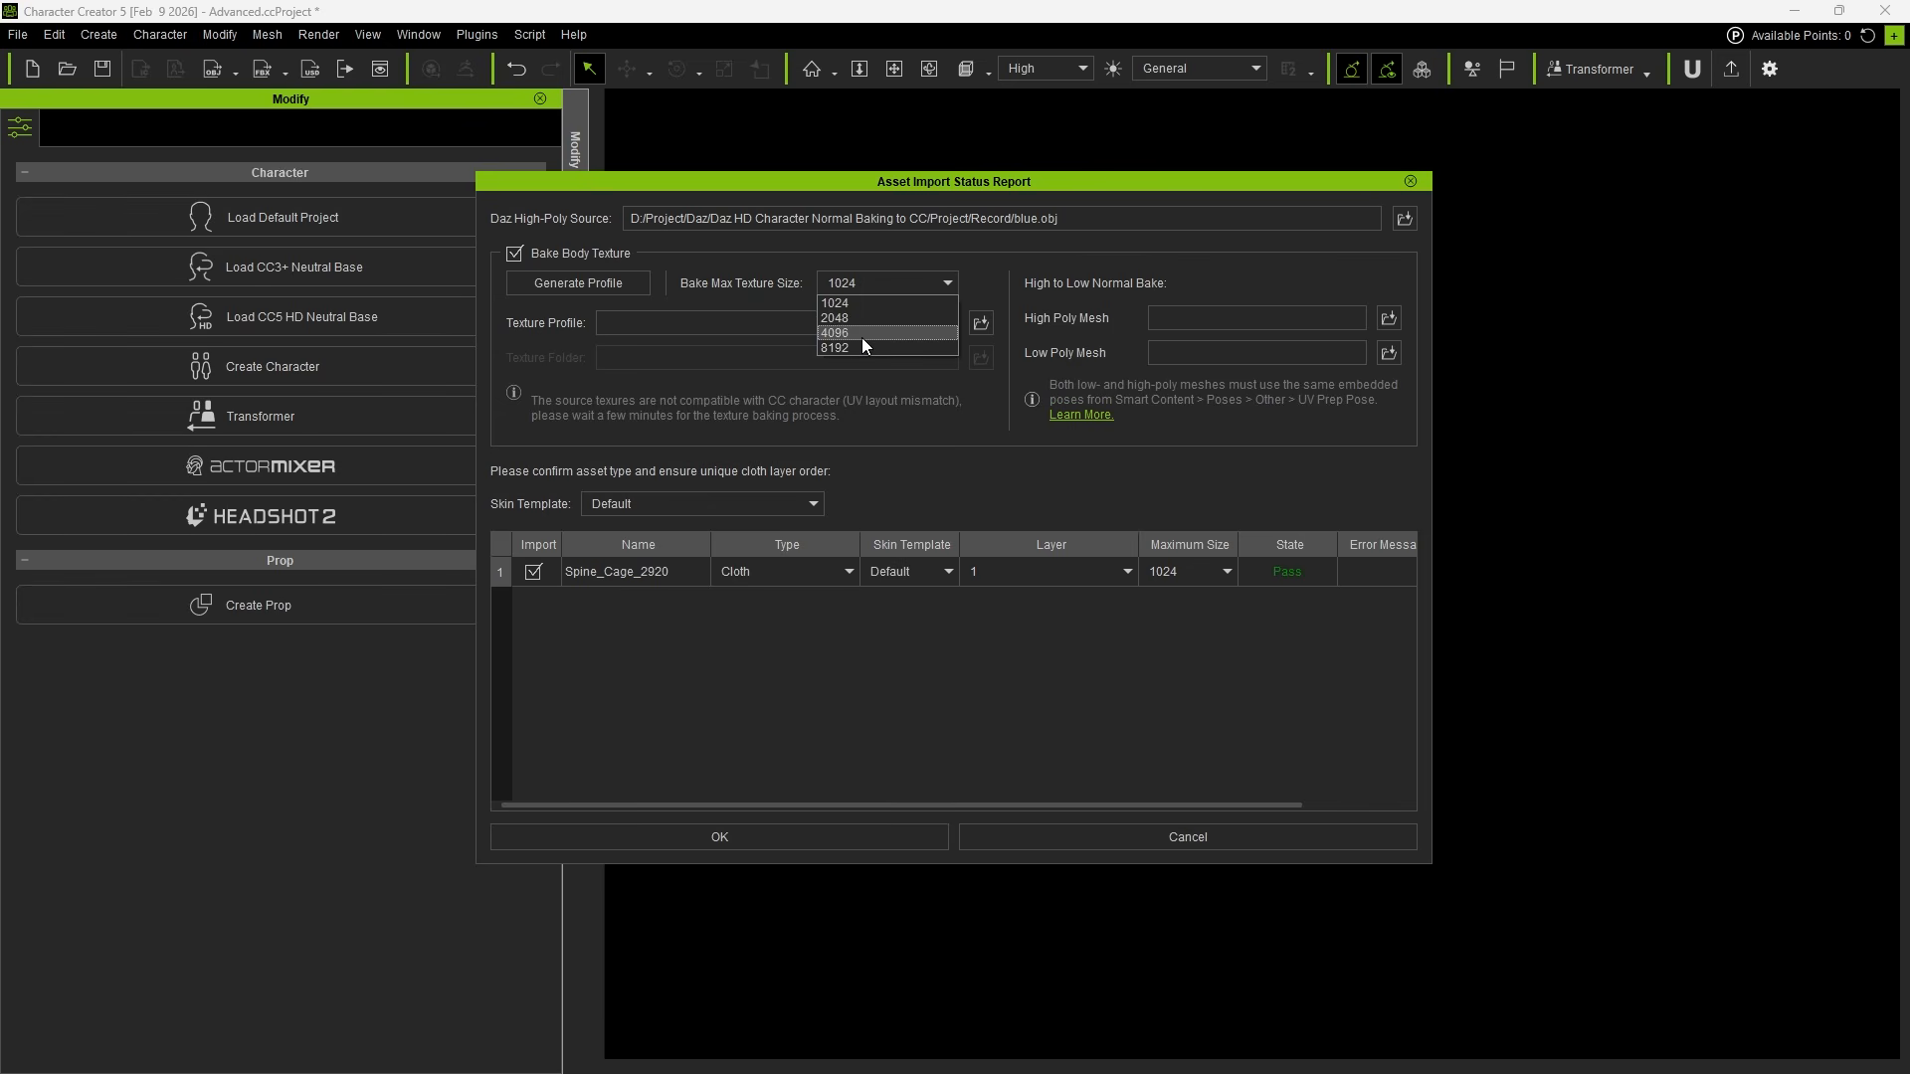
left_click(862, 337)
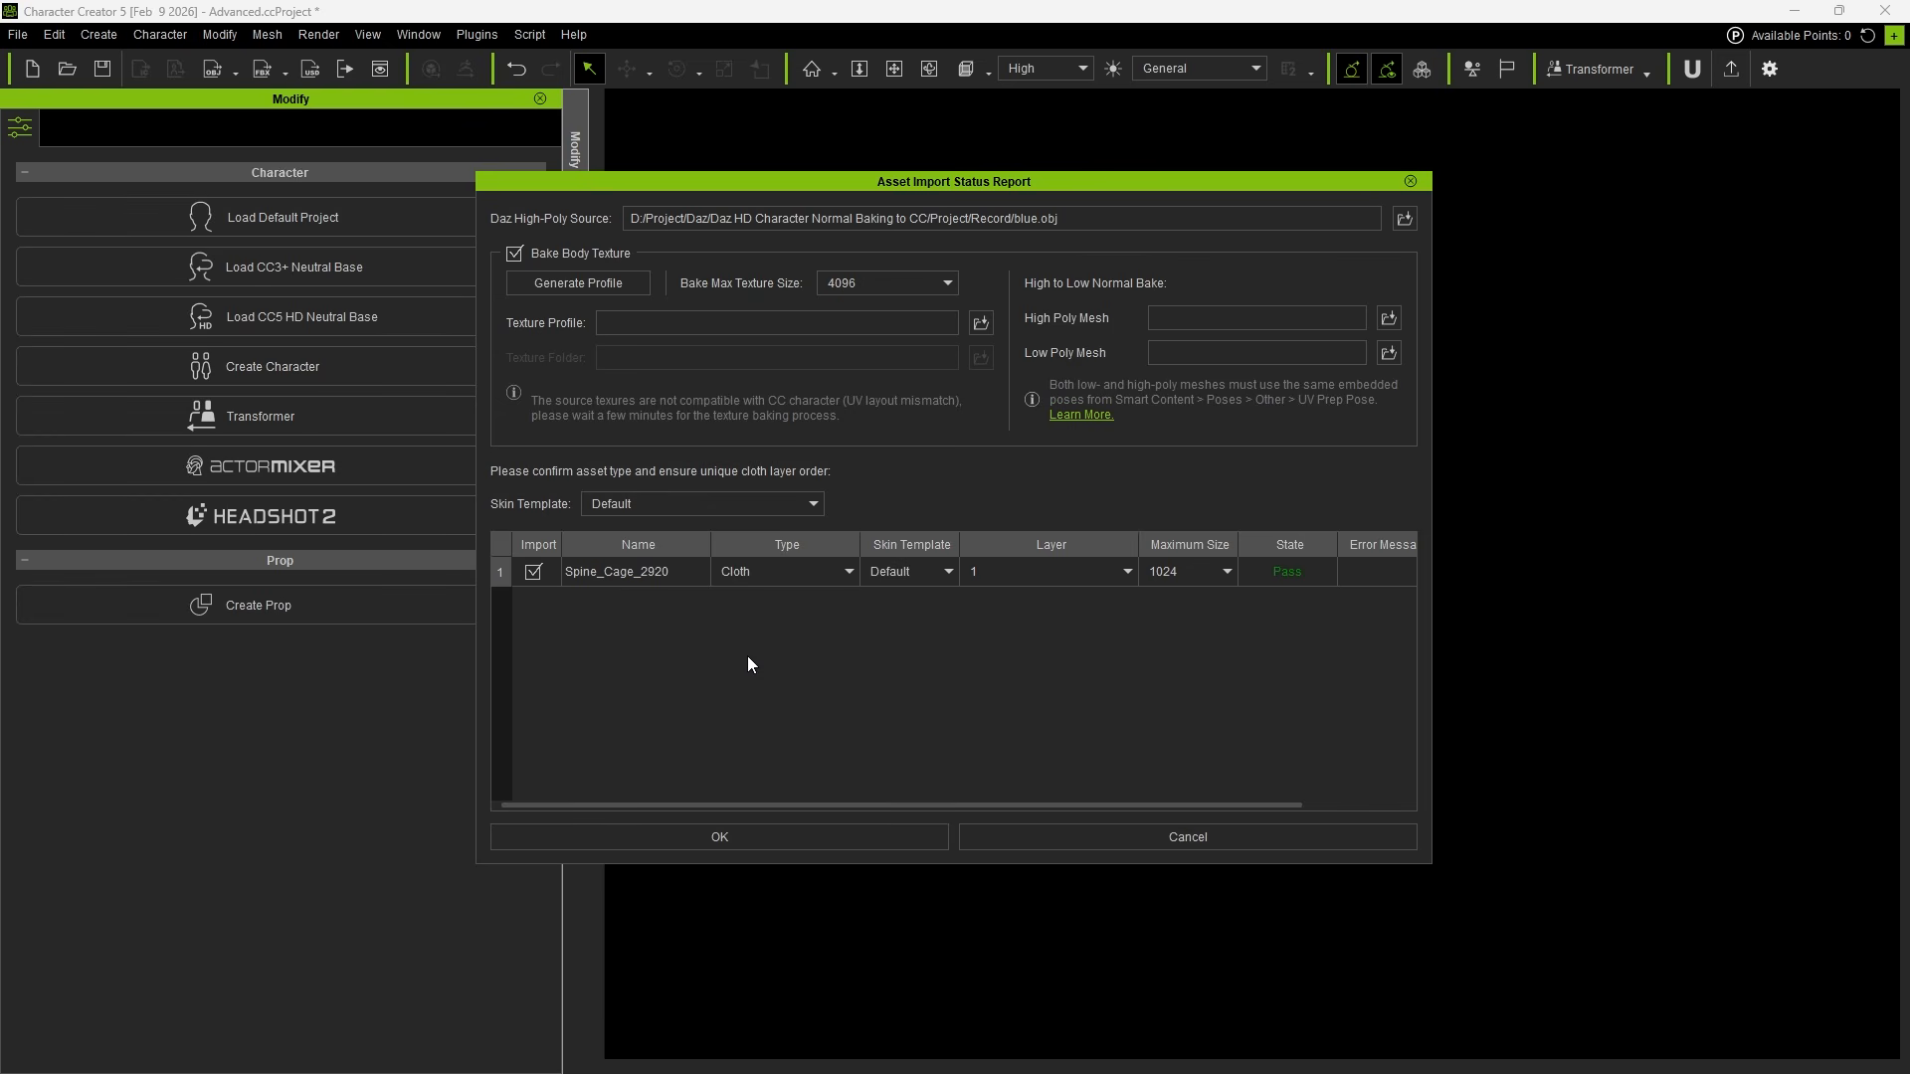
left_click(760, 836)
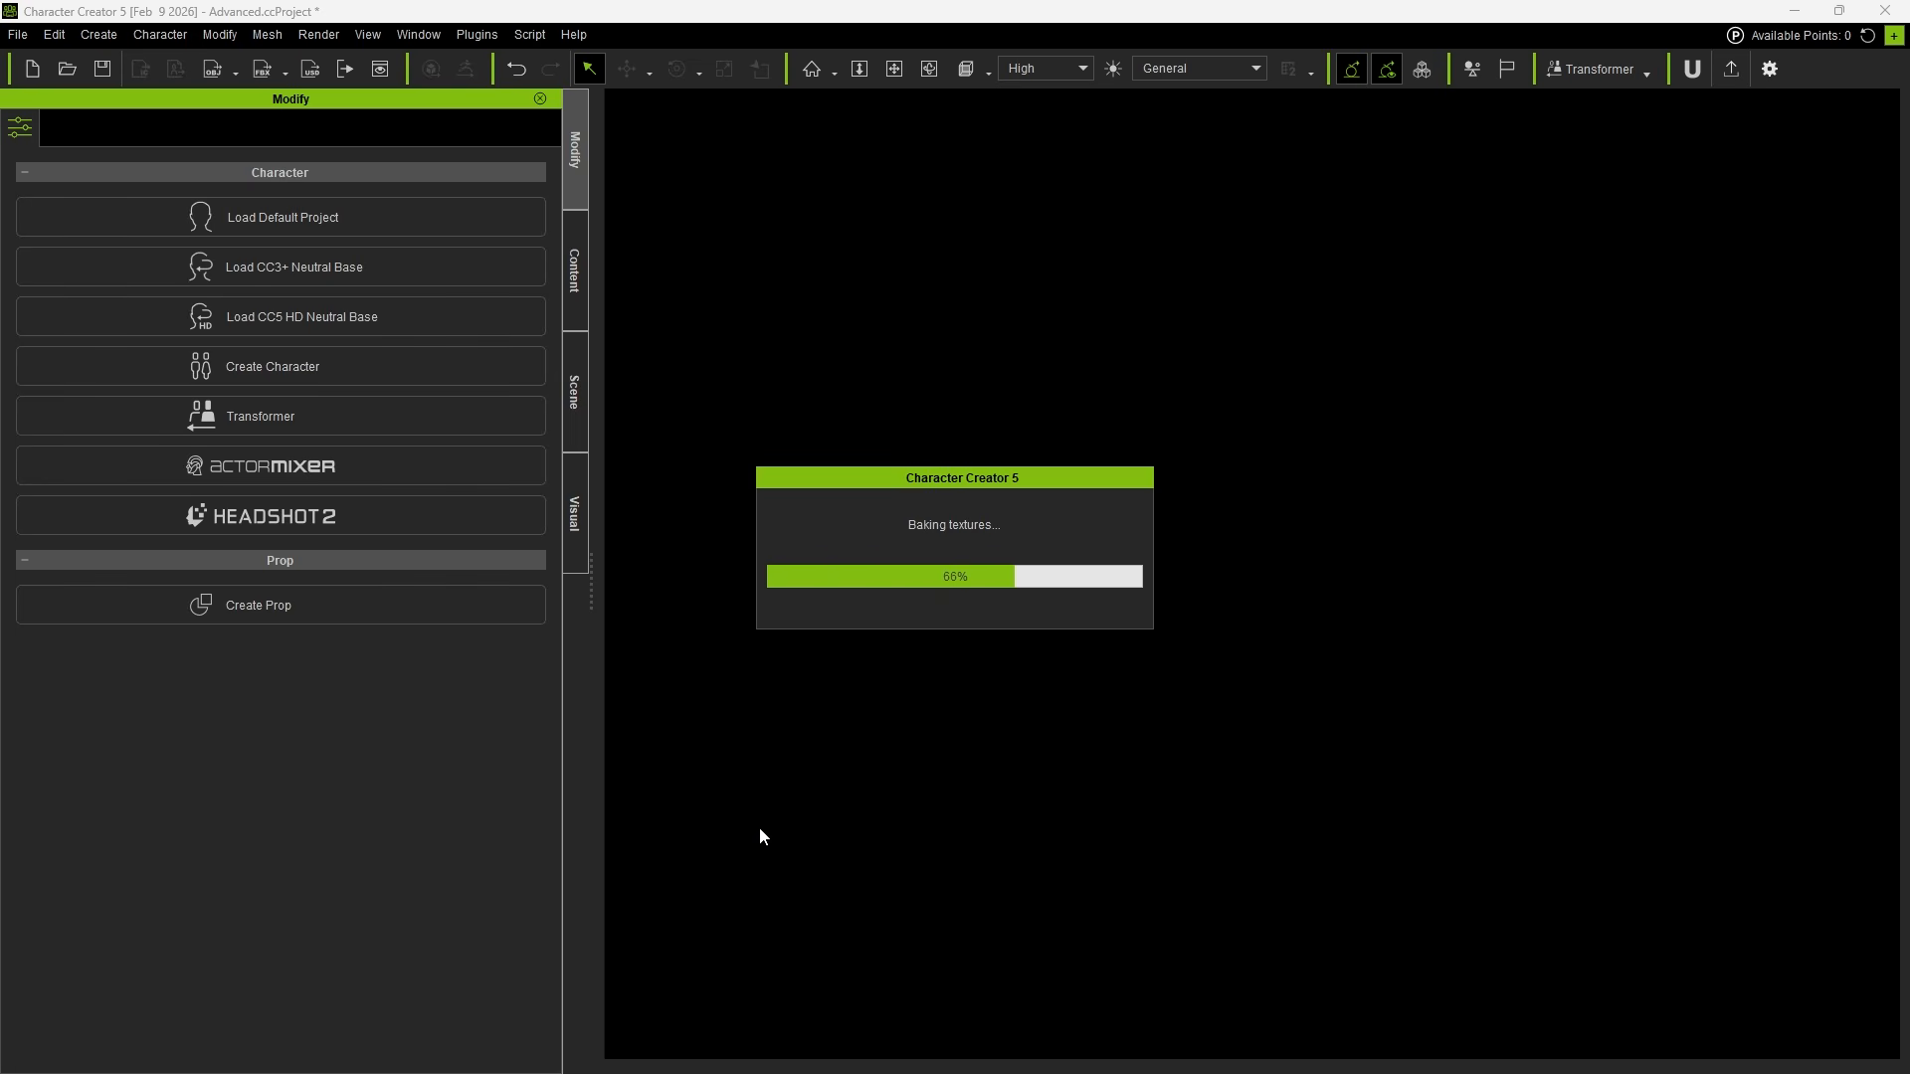
mouse_move(376, 822)
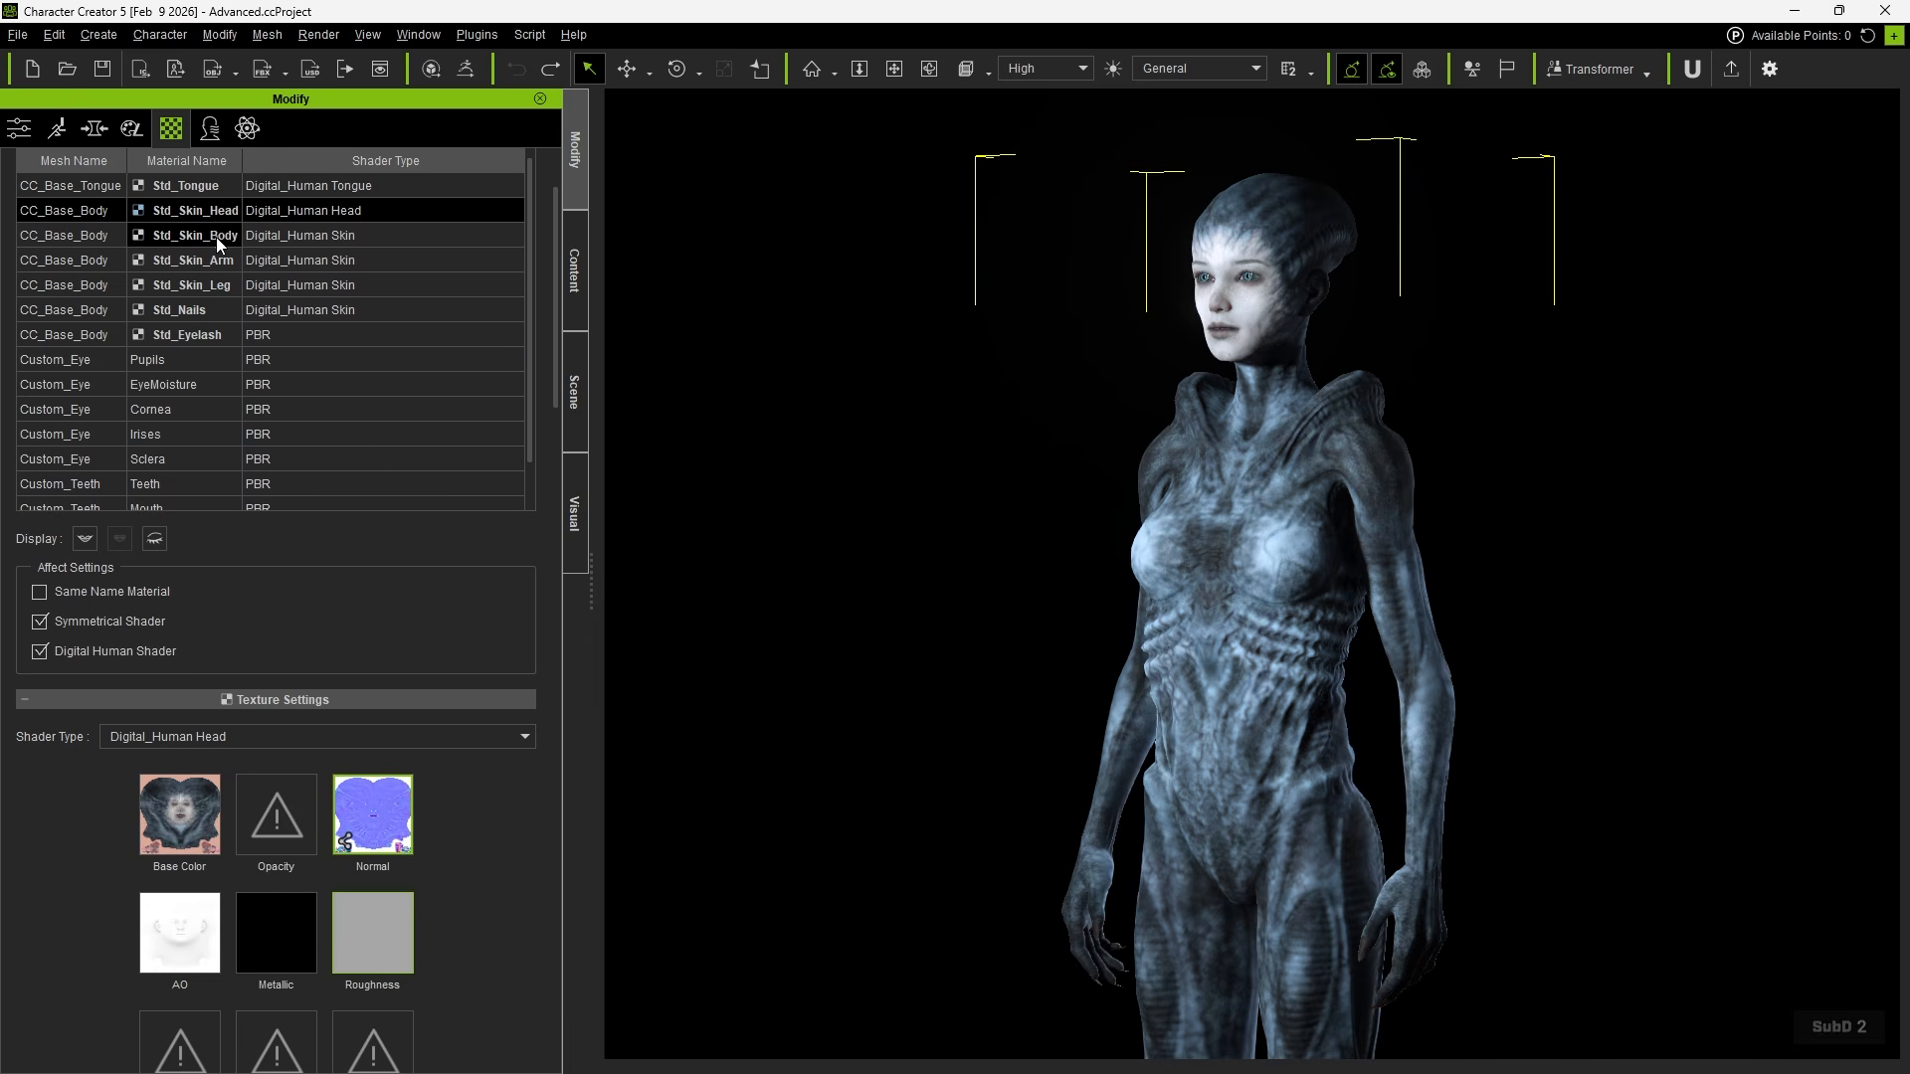
Examine the texture maps of the Std_Skin_Body, Std_Skin_Arm and Std_Skin_Leg materials on the character imported with ADVANCED textures.
left_click(217, 236)
left_click(217, 259)
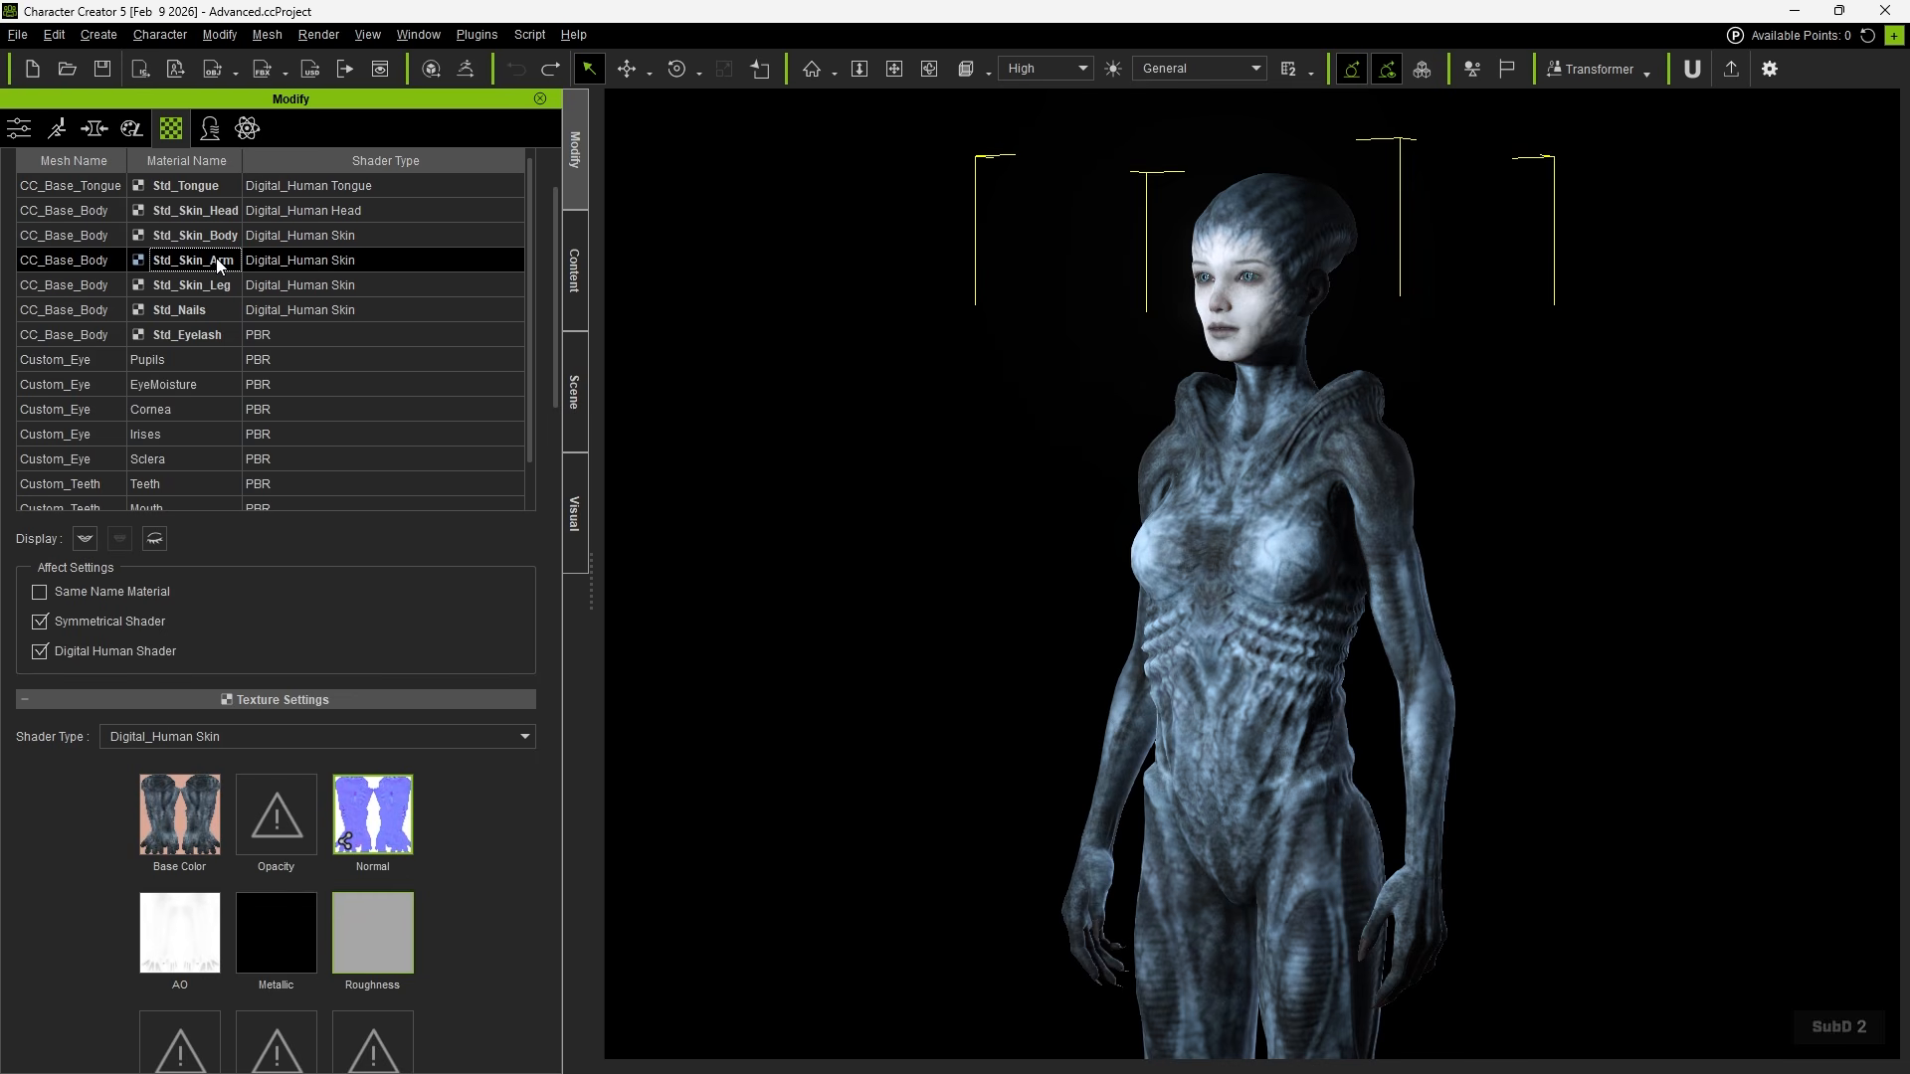
left_click(213, 285)
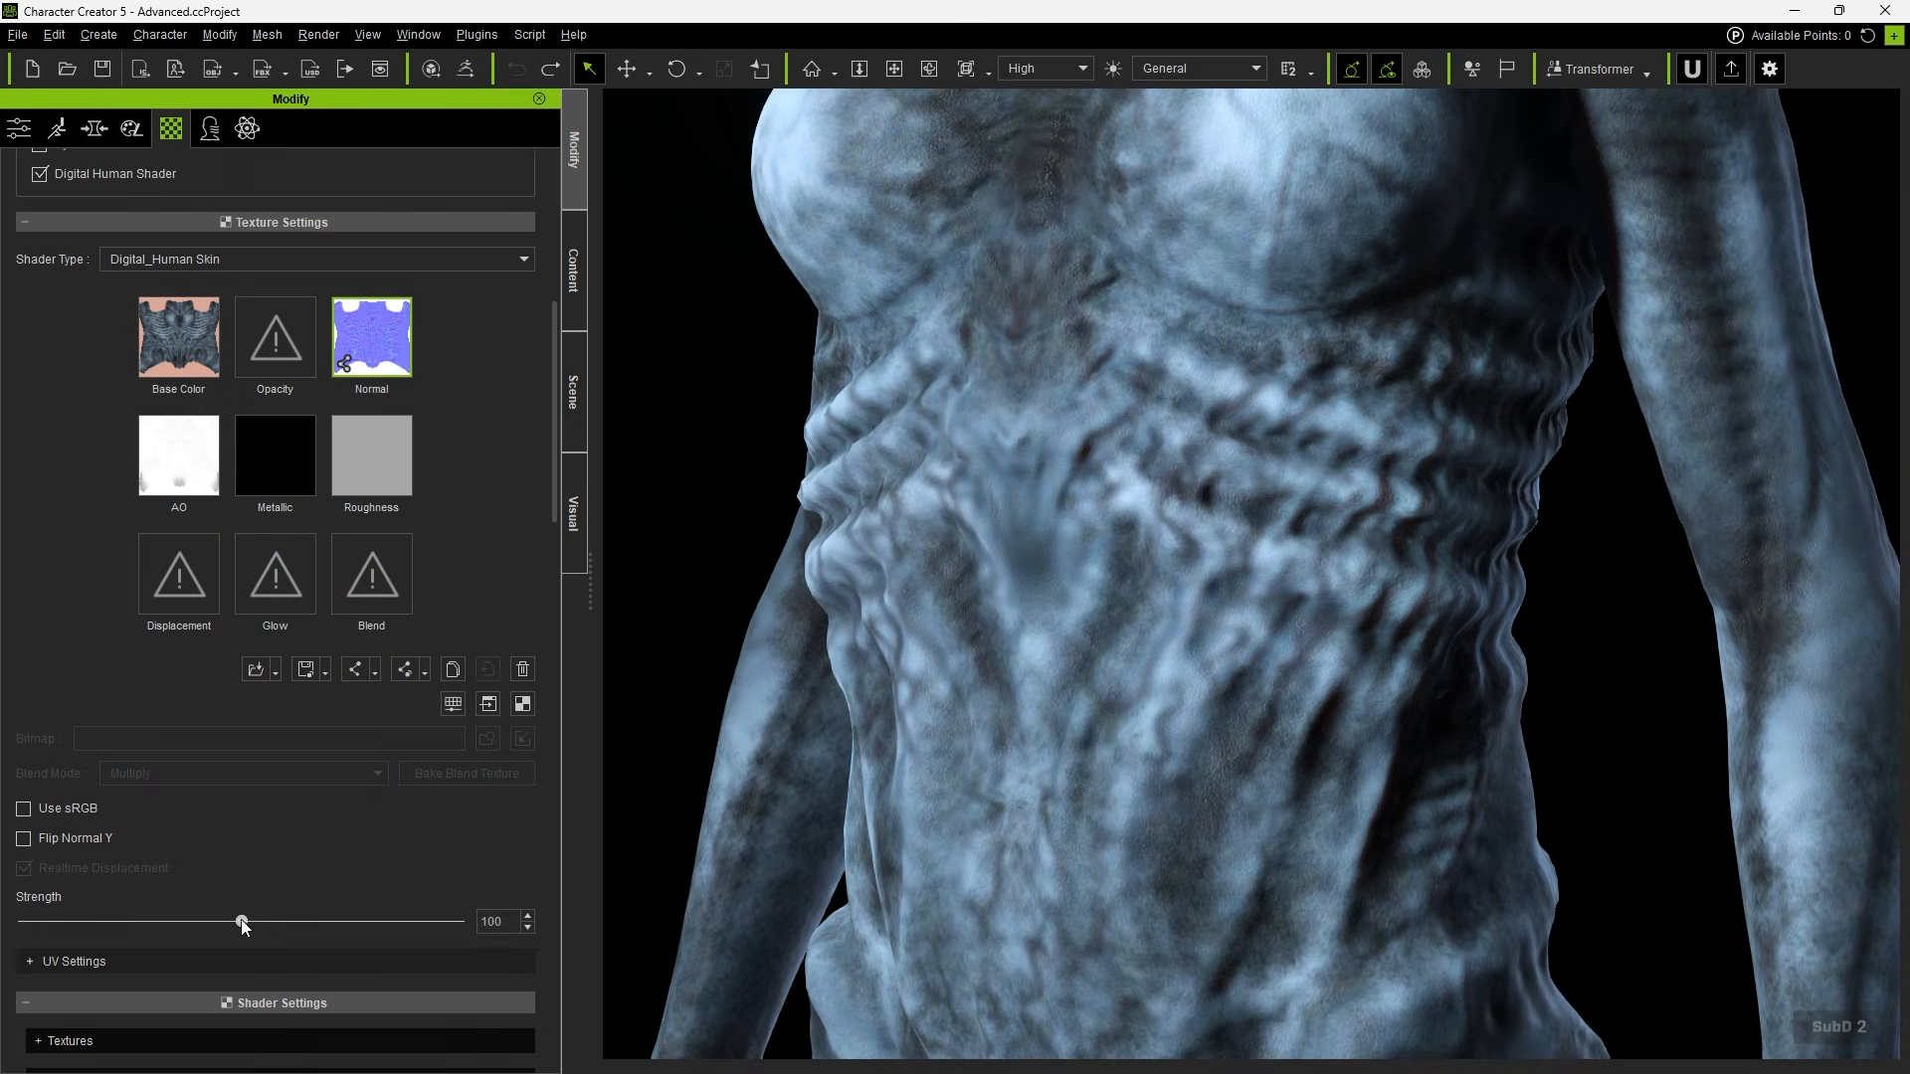
Try different Normal map Strength values on the torso and arm skin materials to judge the surface detail.
left_click_drag(239, 922, 356, 920)
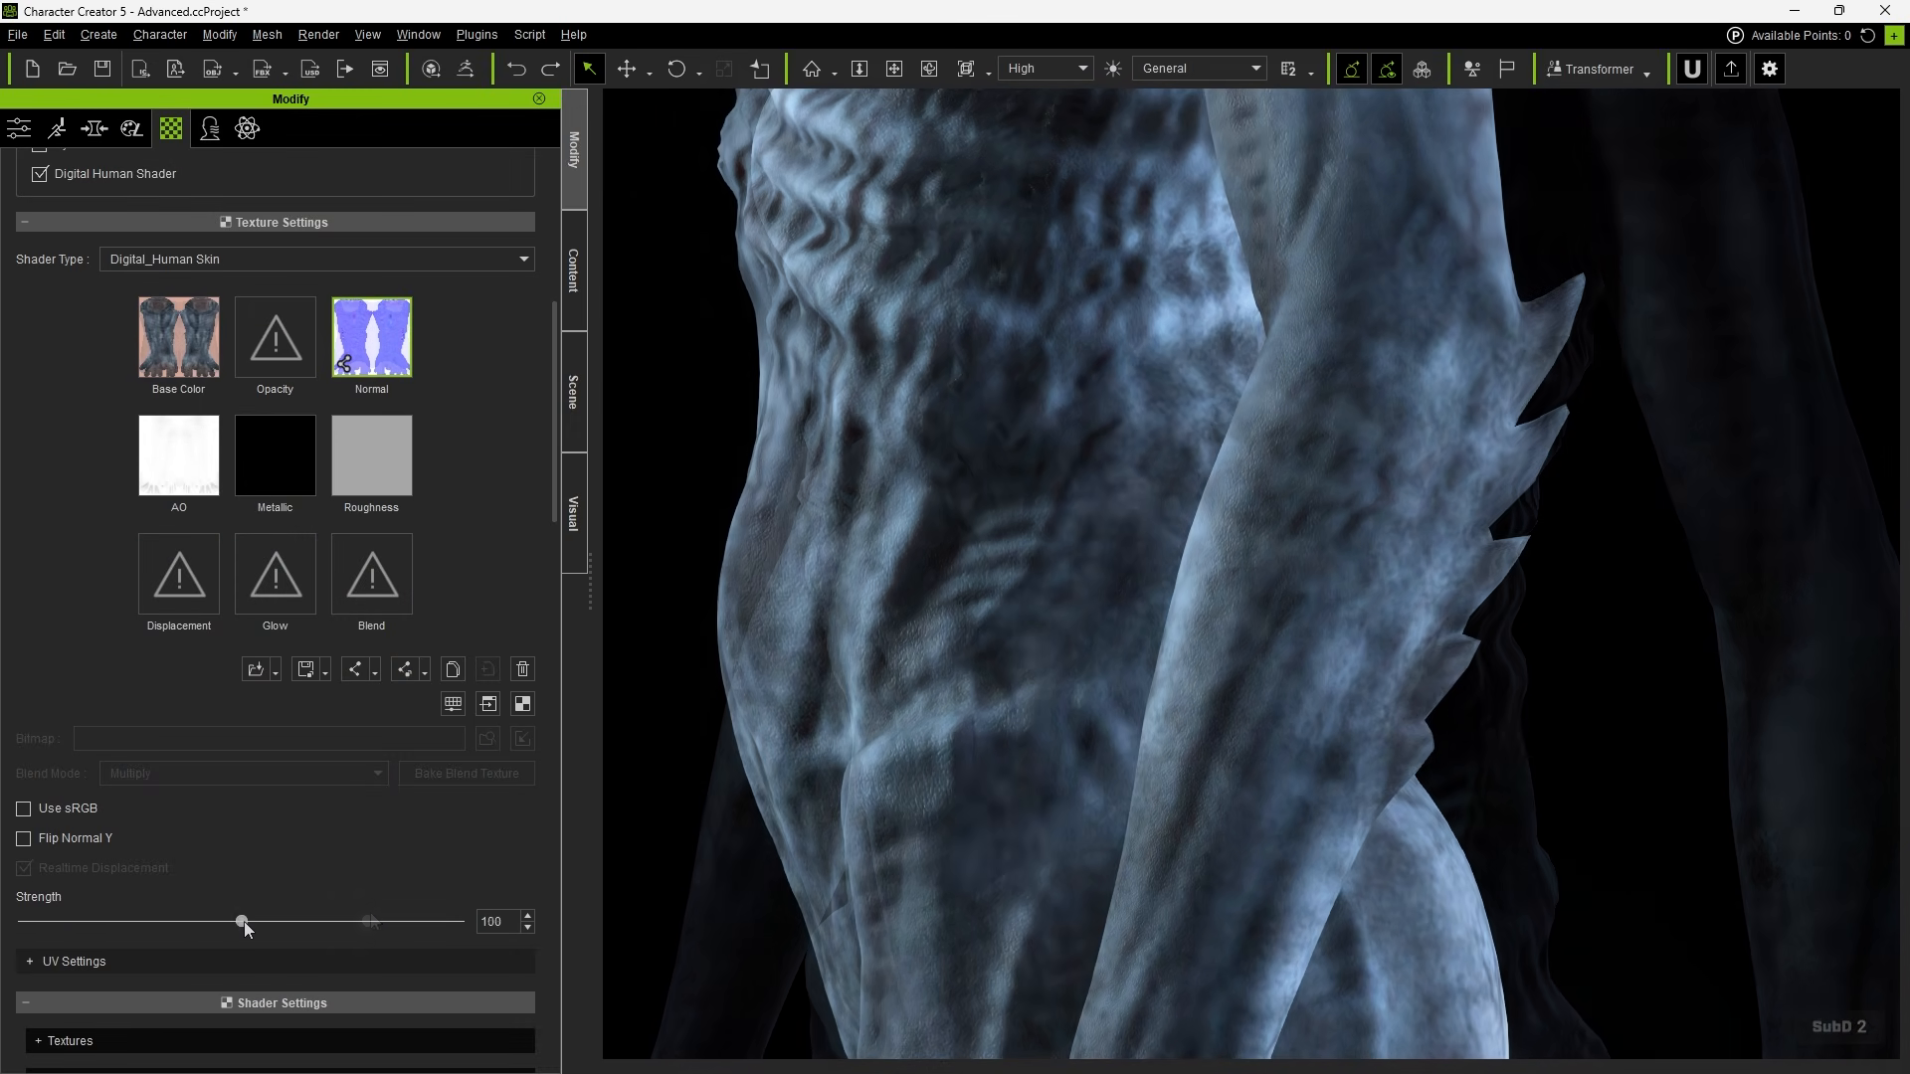
mouse_move(243, 921)
left_mouse_down()
mouse_move(22, 921)
mouse_move(412, 917)
mouse_move(251, 924)
left_mouse_up()
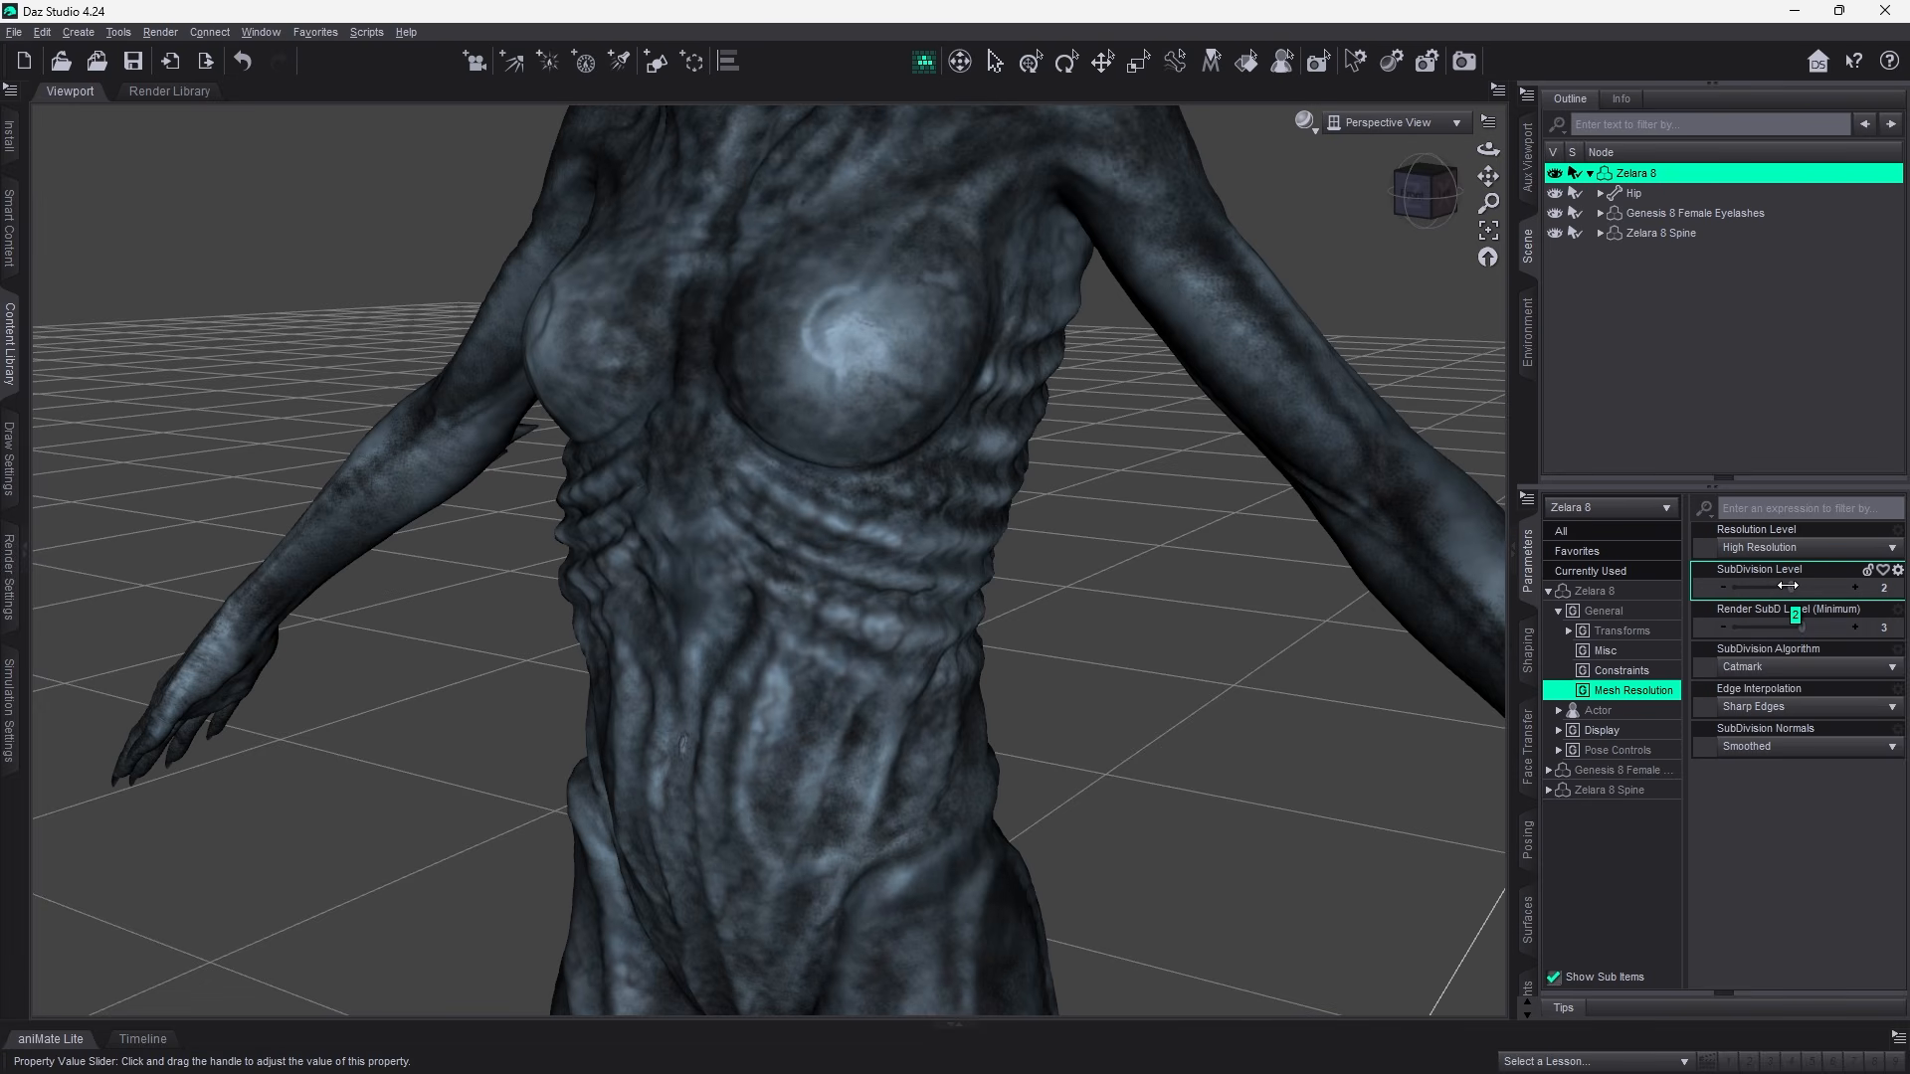
In Daz Studio, raise Zelara 8's SubDivision Level to 4 and apply the Genesis 8 Female UV Prep Pose to the figure.
left_click_drag(1788, 586, 1846, 571)
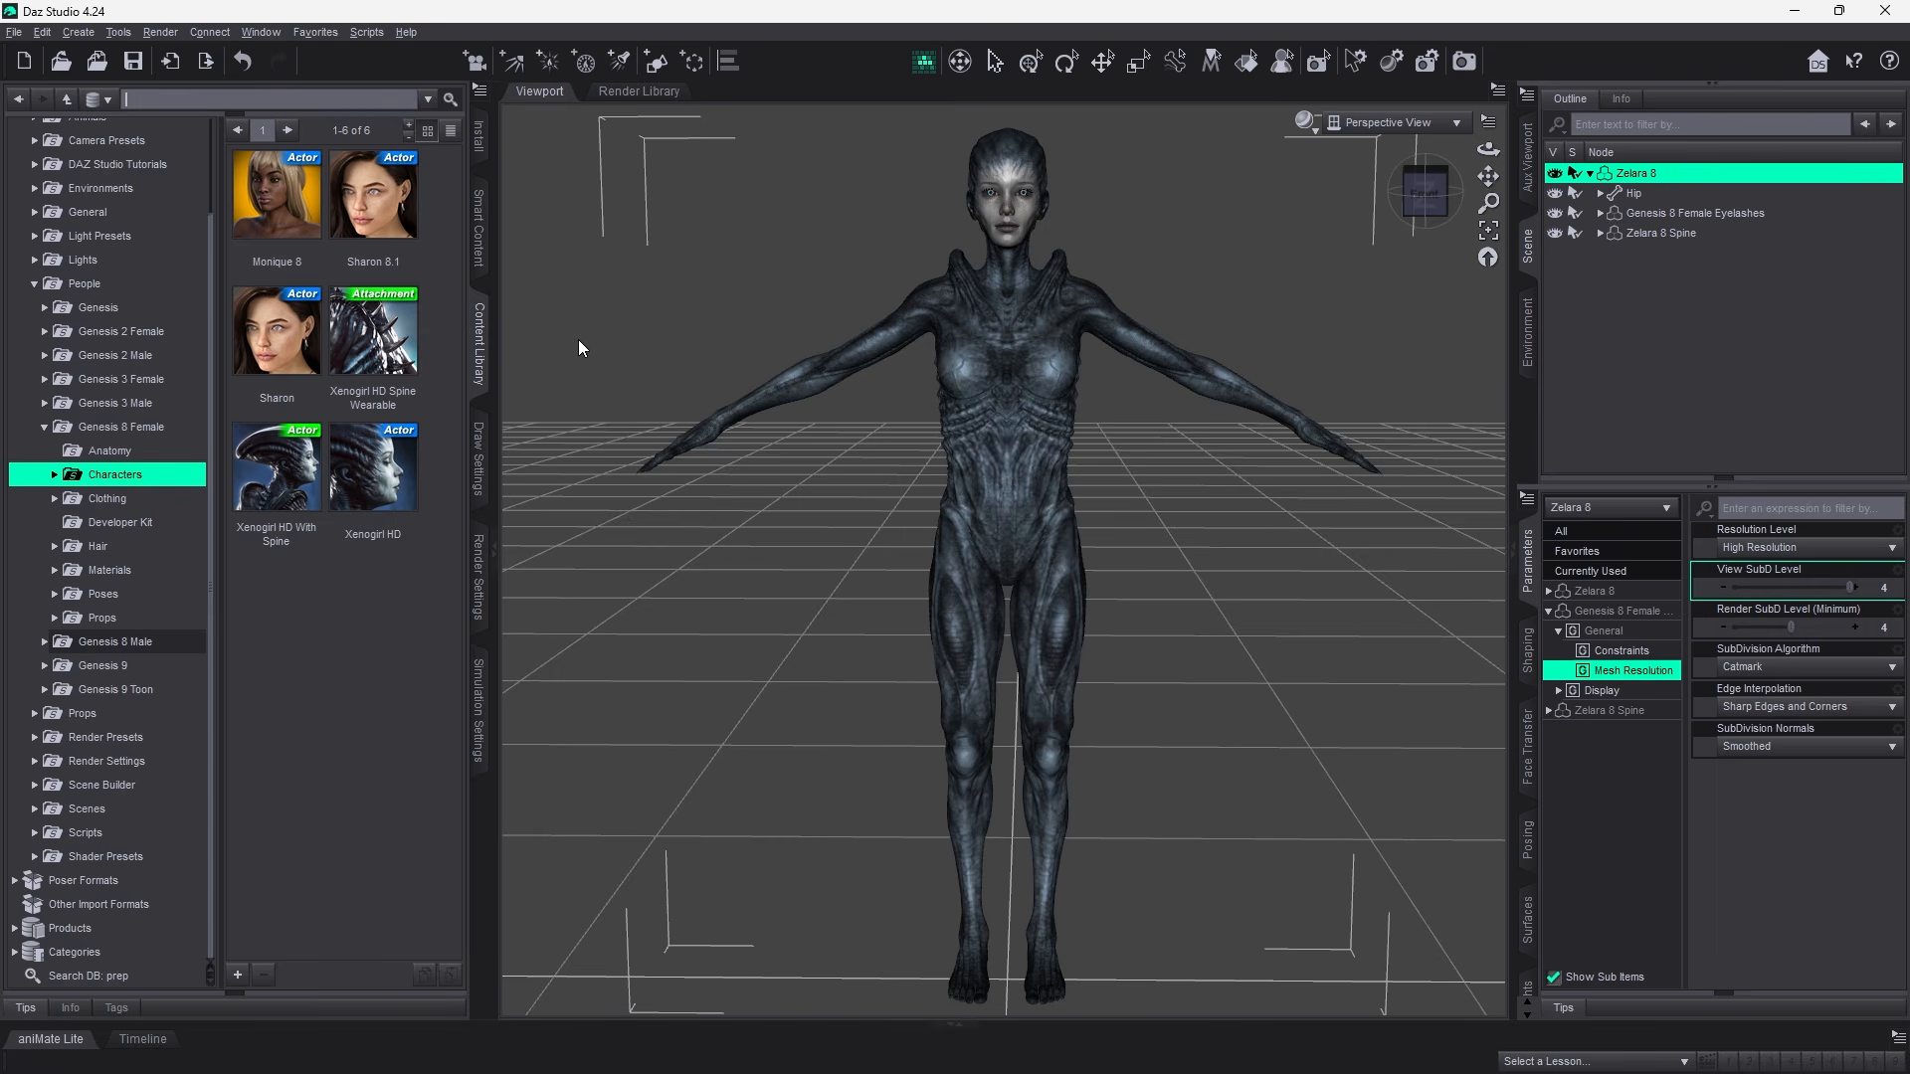
type("prep")
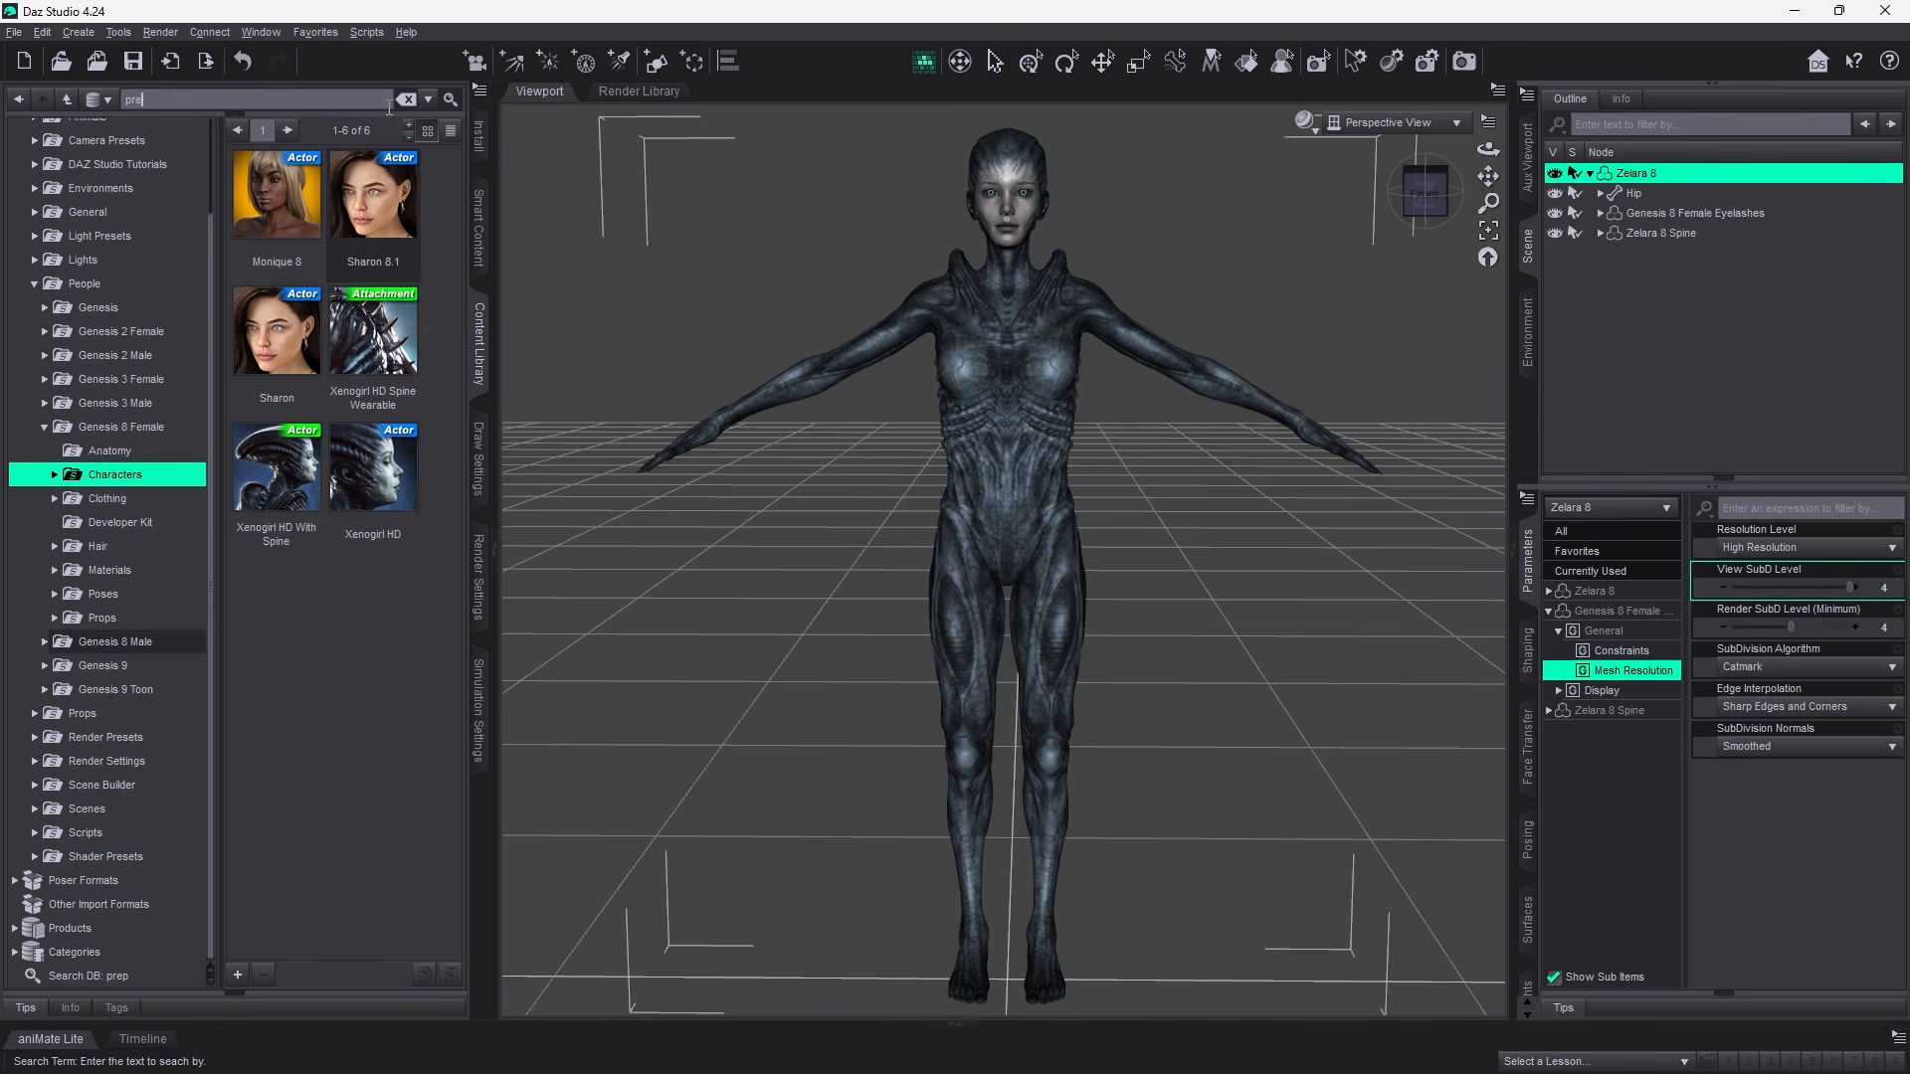
key("Return")
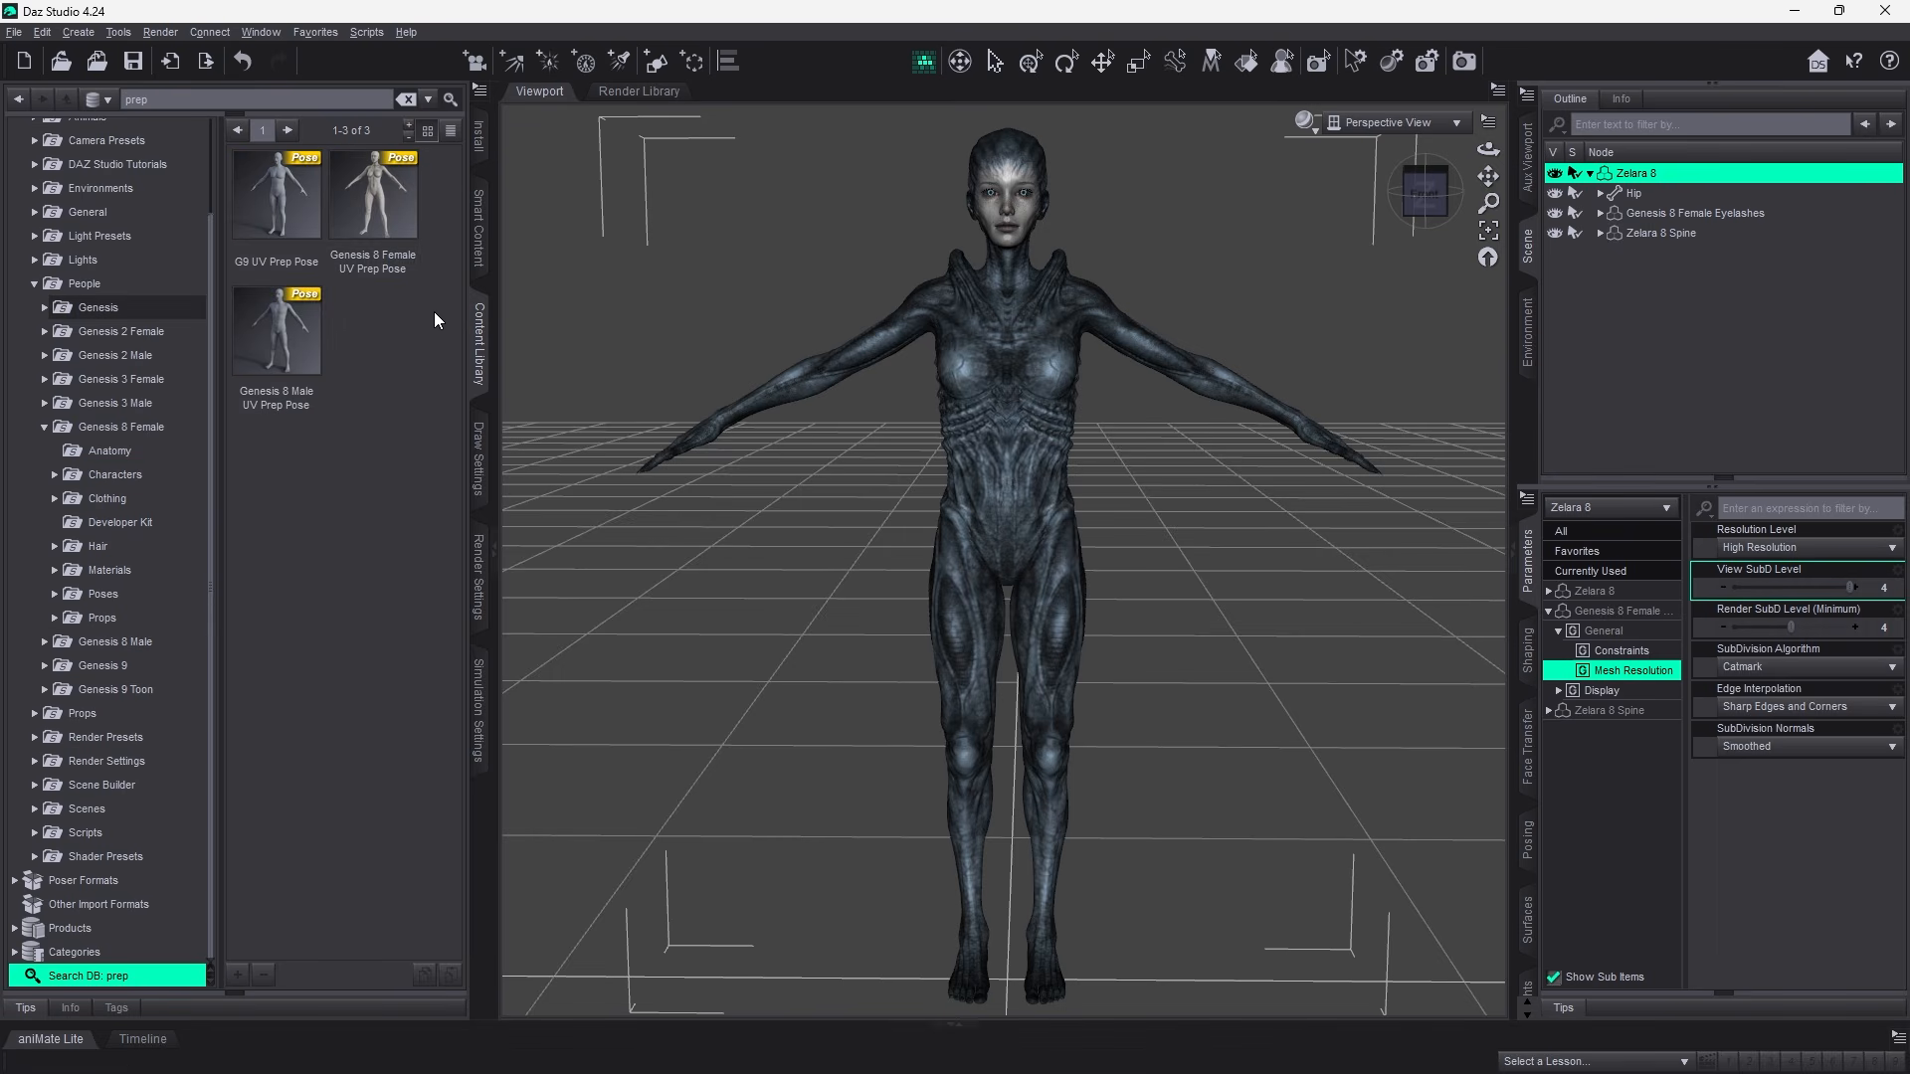
left_click_drag(373, 198, 965, 462)
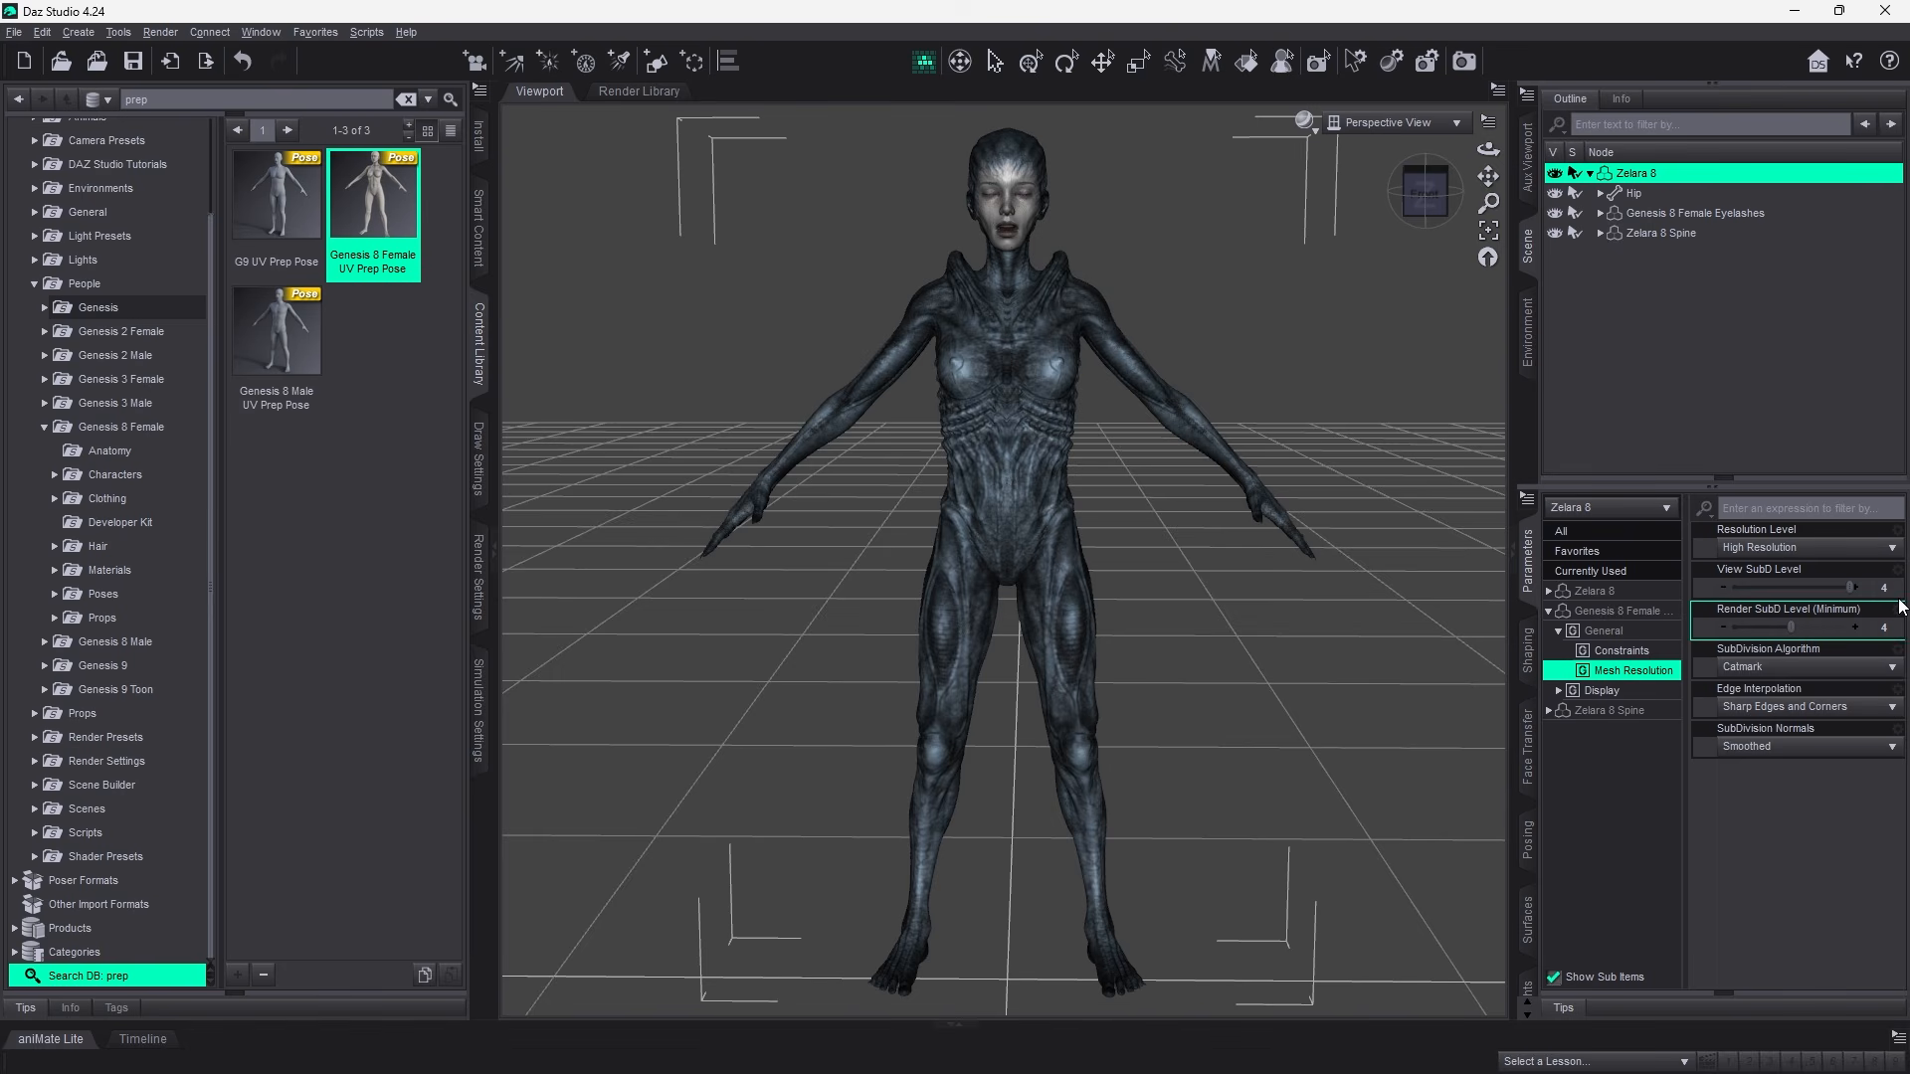
Check the eyelashes' mesh resolution and export the posed high-subdivision character as a Wavefront Object named High.
left_click(1721, 214)
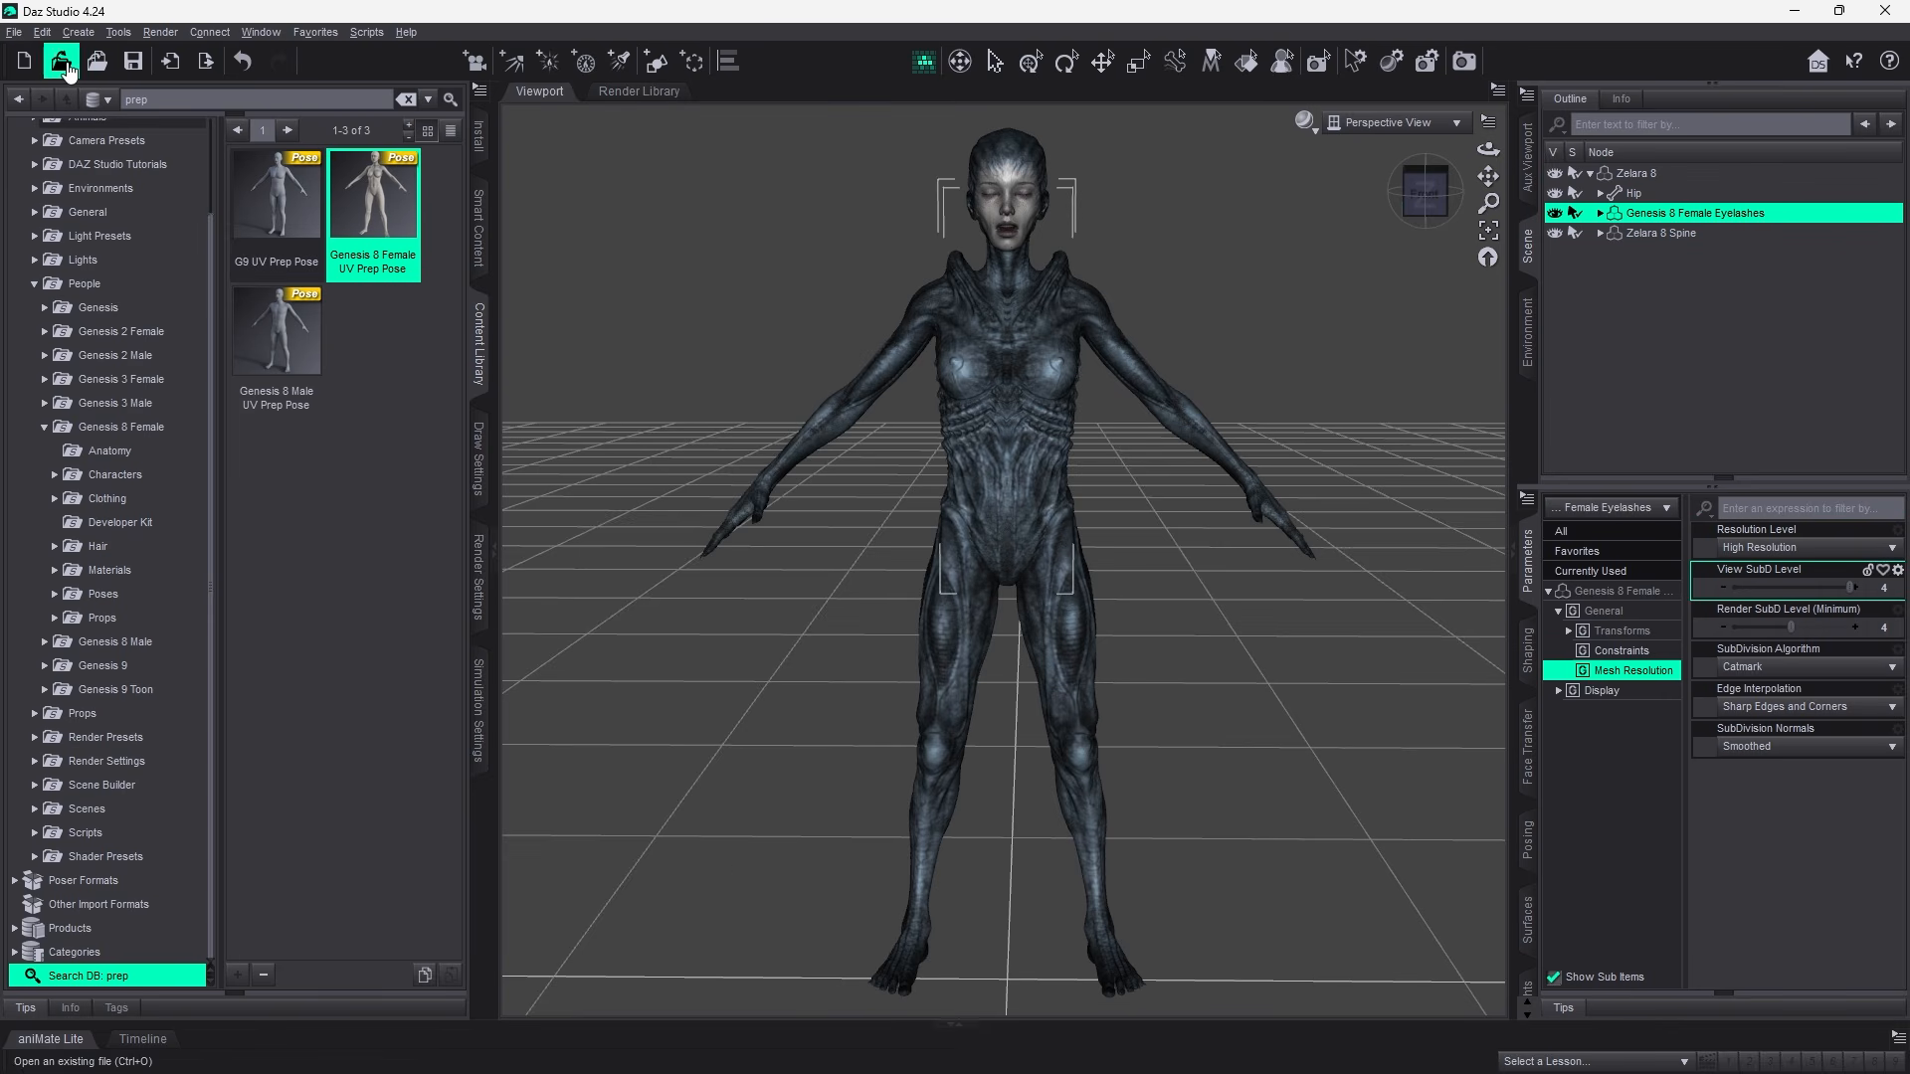
left_click(14, 32)
left_click(79, 263)
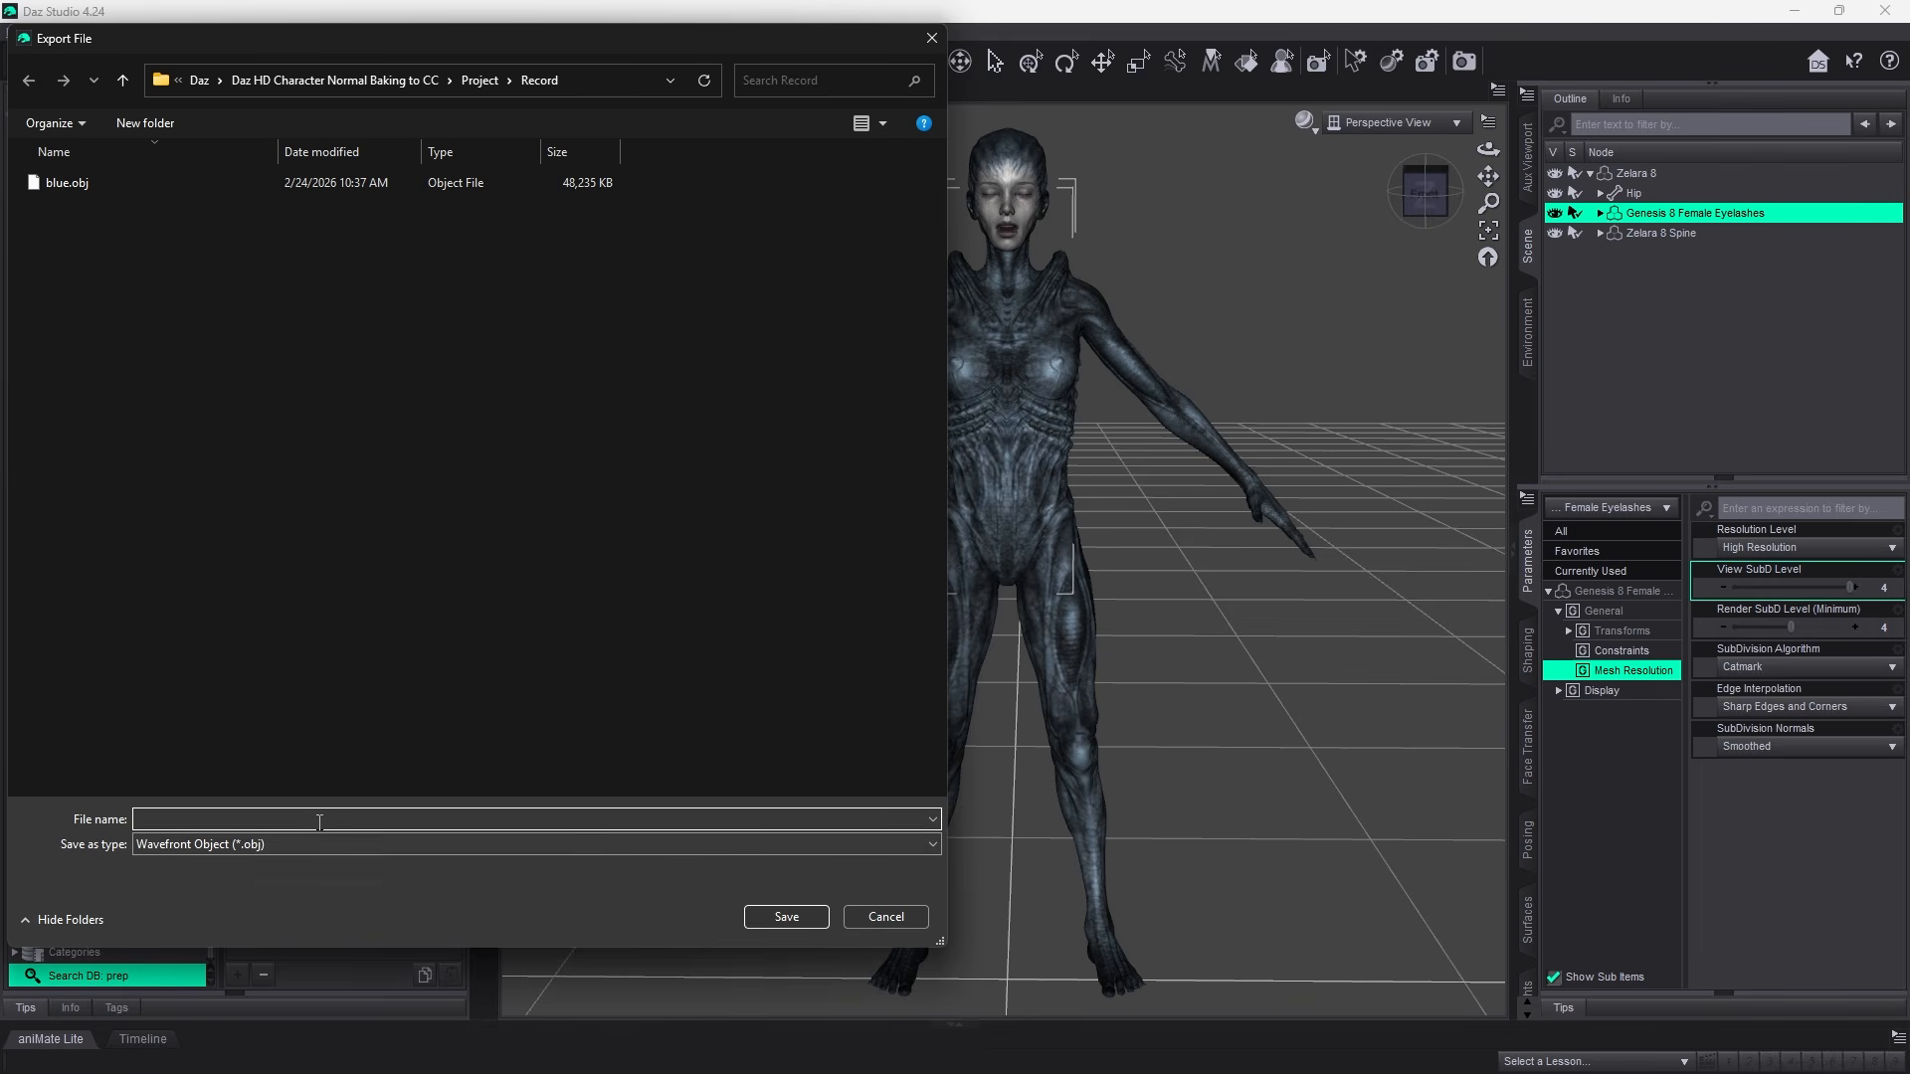
type("High")
key("Return")
left_click(698, 796)
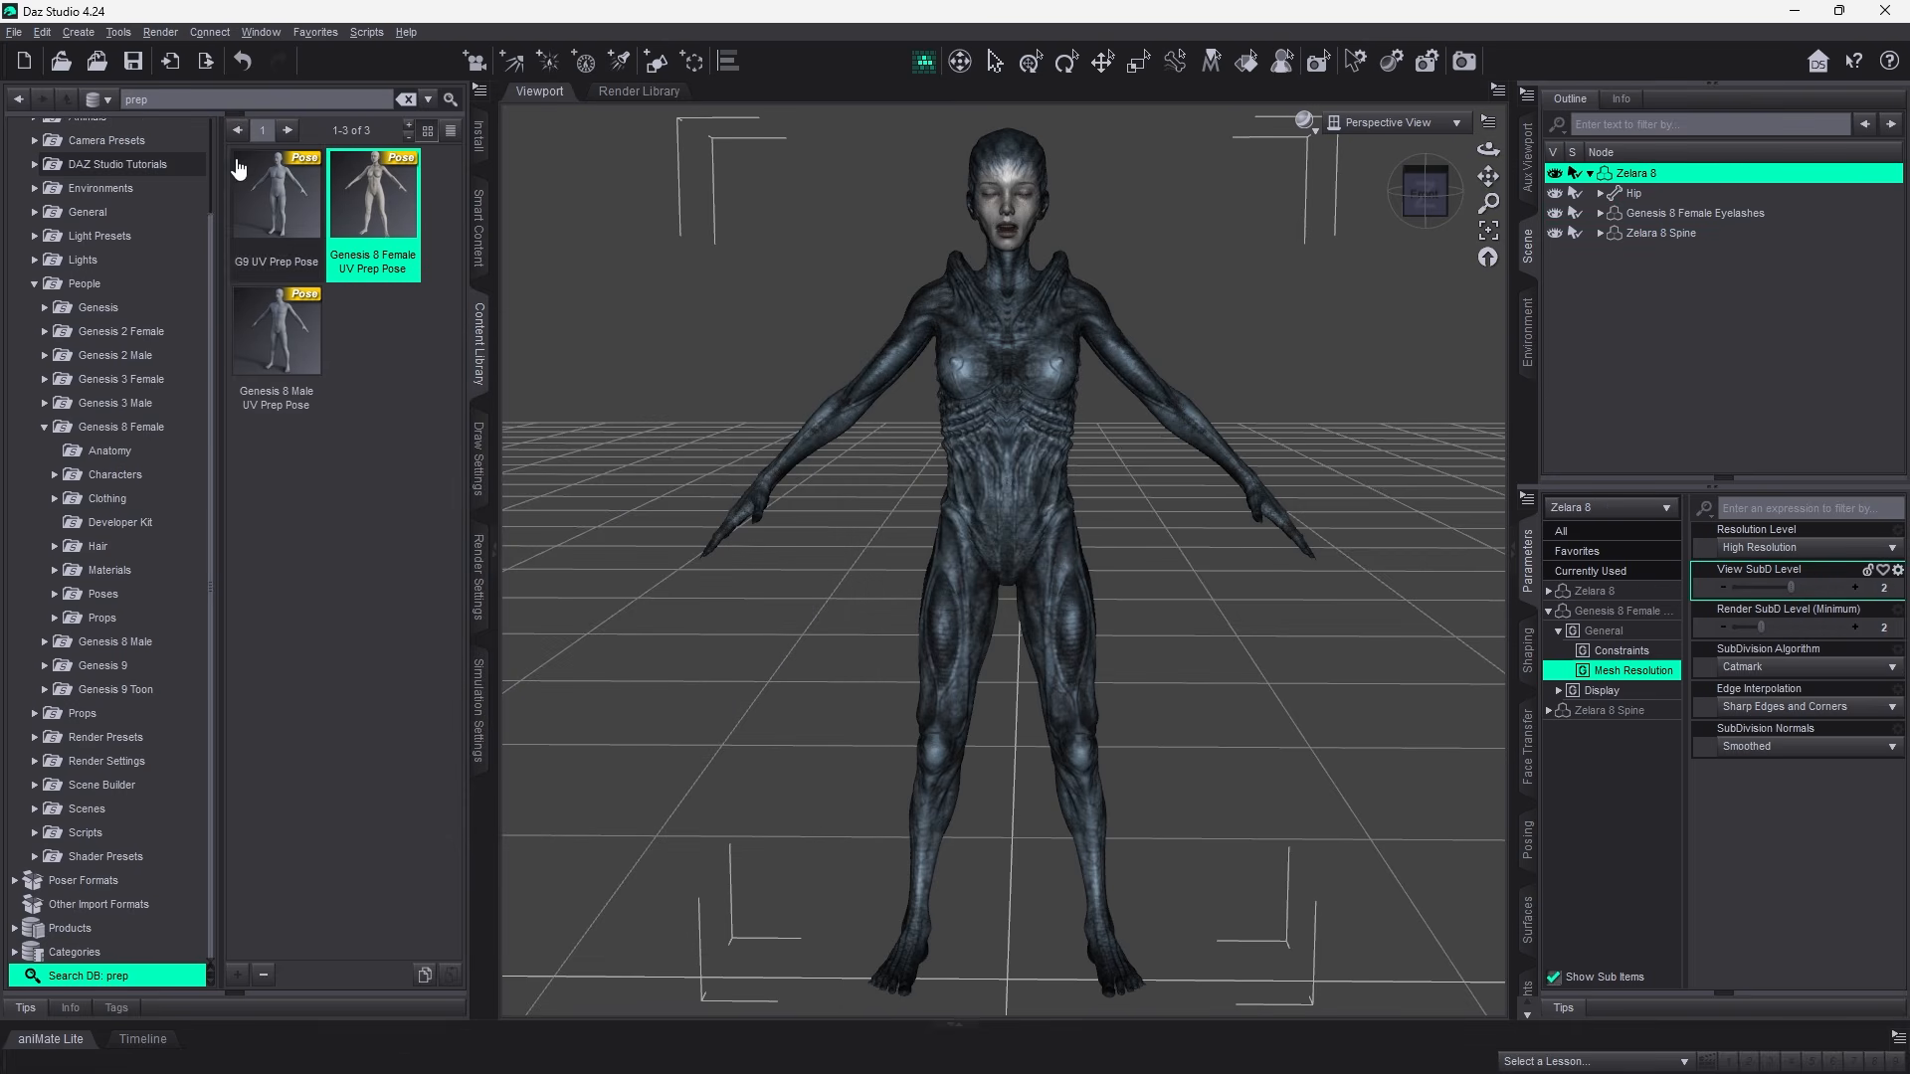
Export the posed low-subdivision character as a Wavefront Object named Low, keeping the current OBJ export options.
left_click(14, 32)
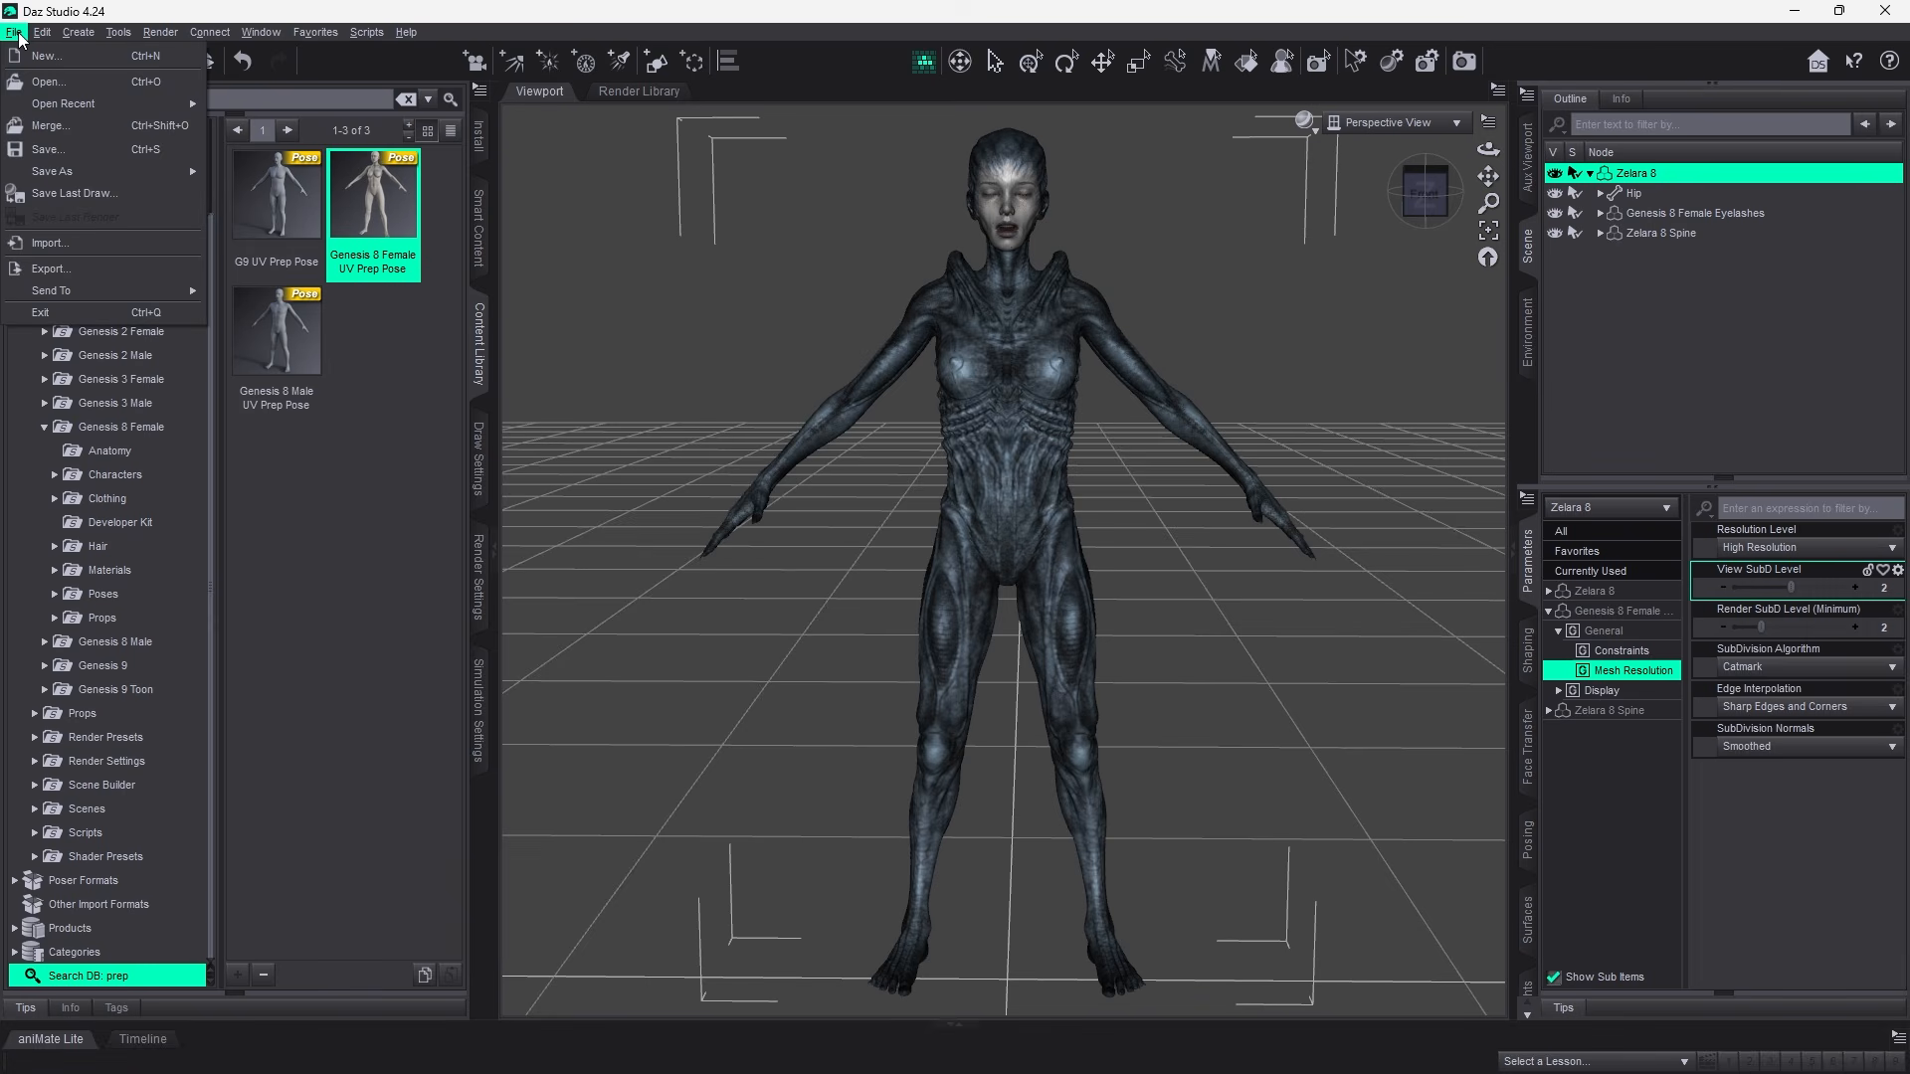
left_click(91, 271)
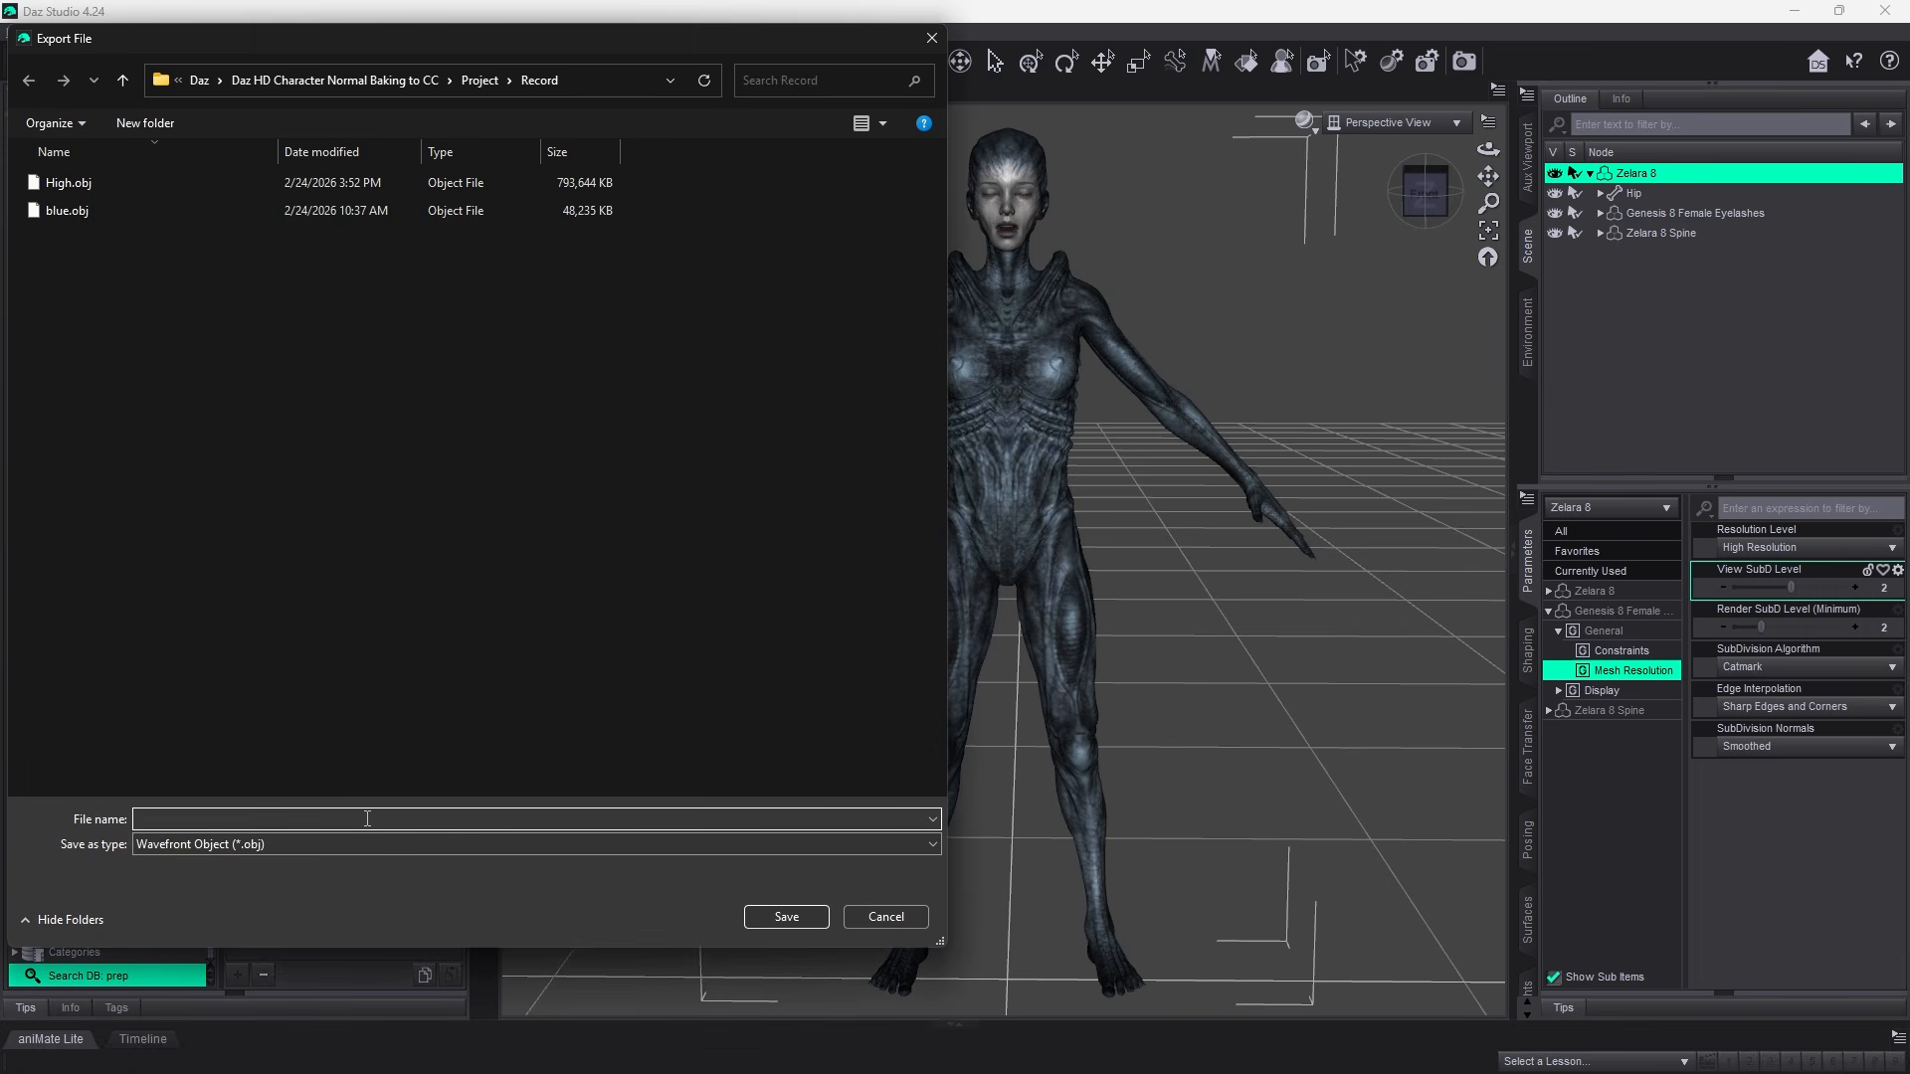
type("Low")
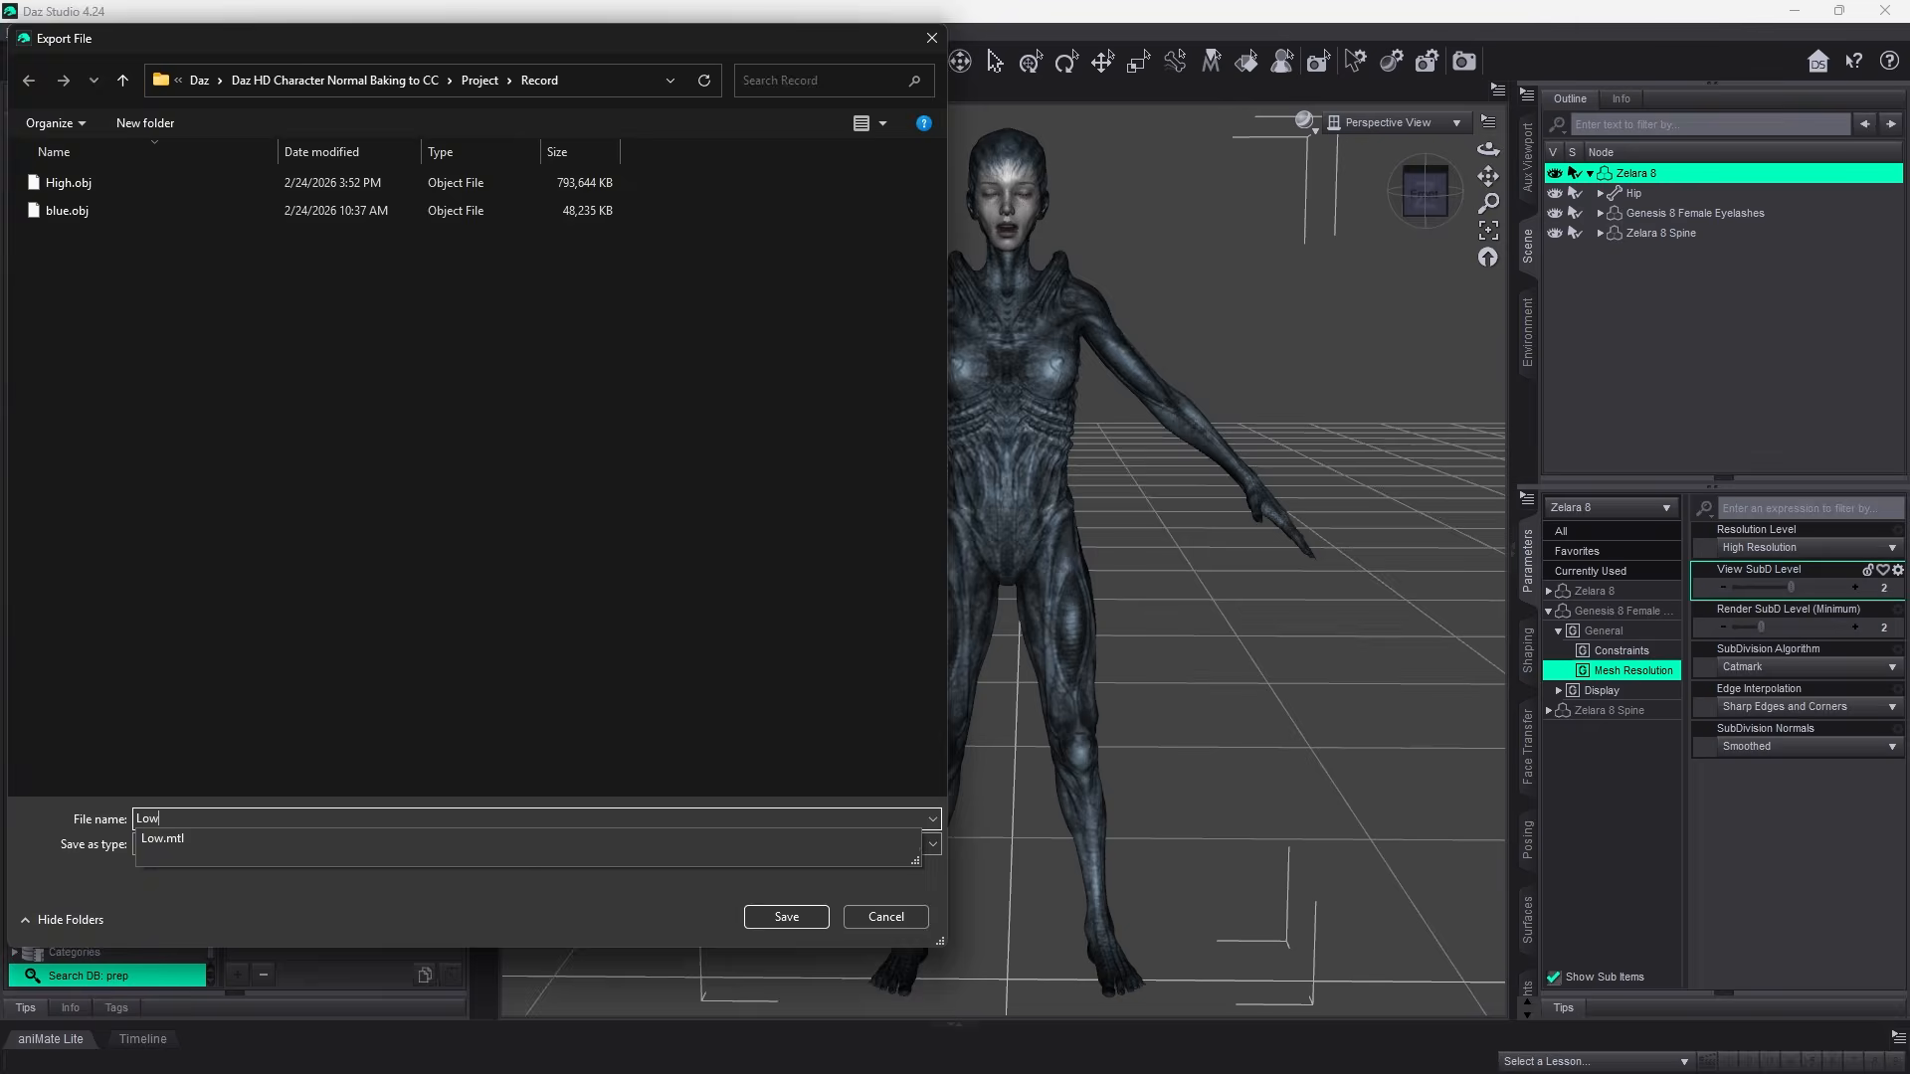
key("Return")
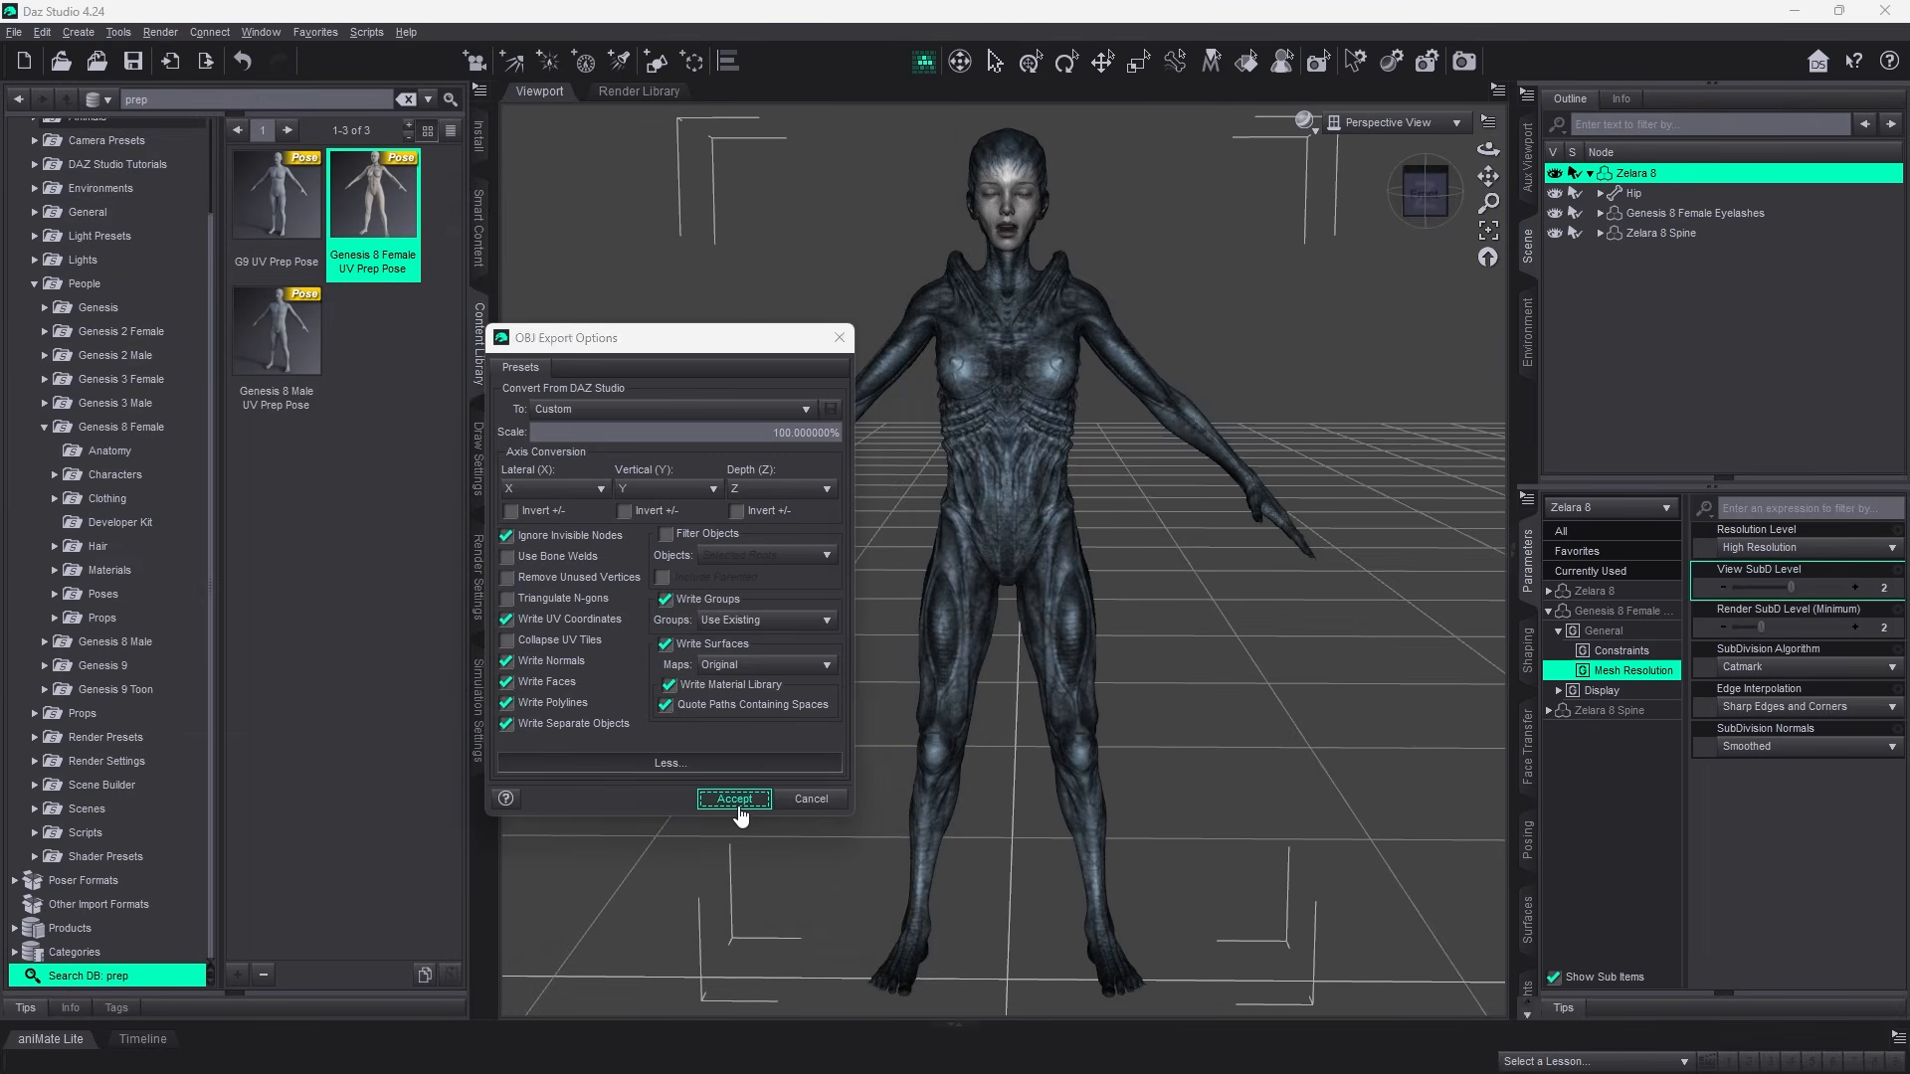
left_click(736, 802)
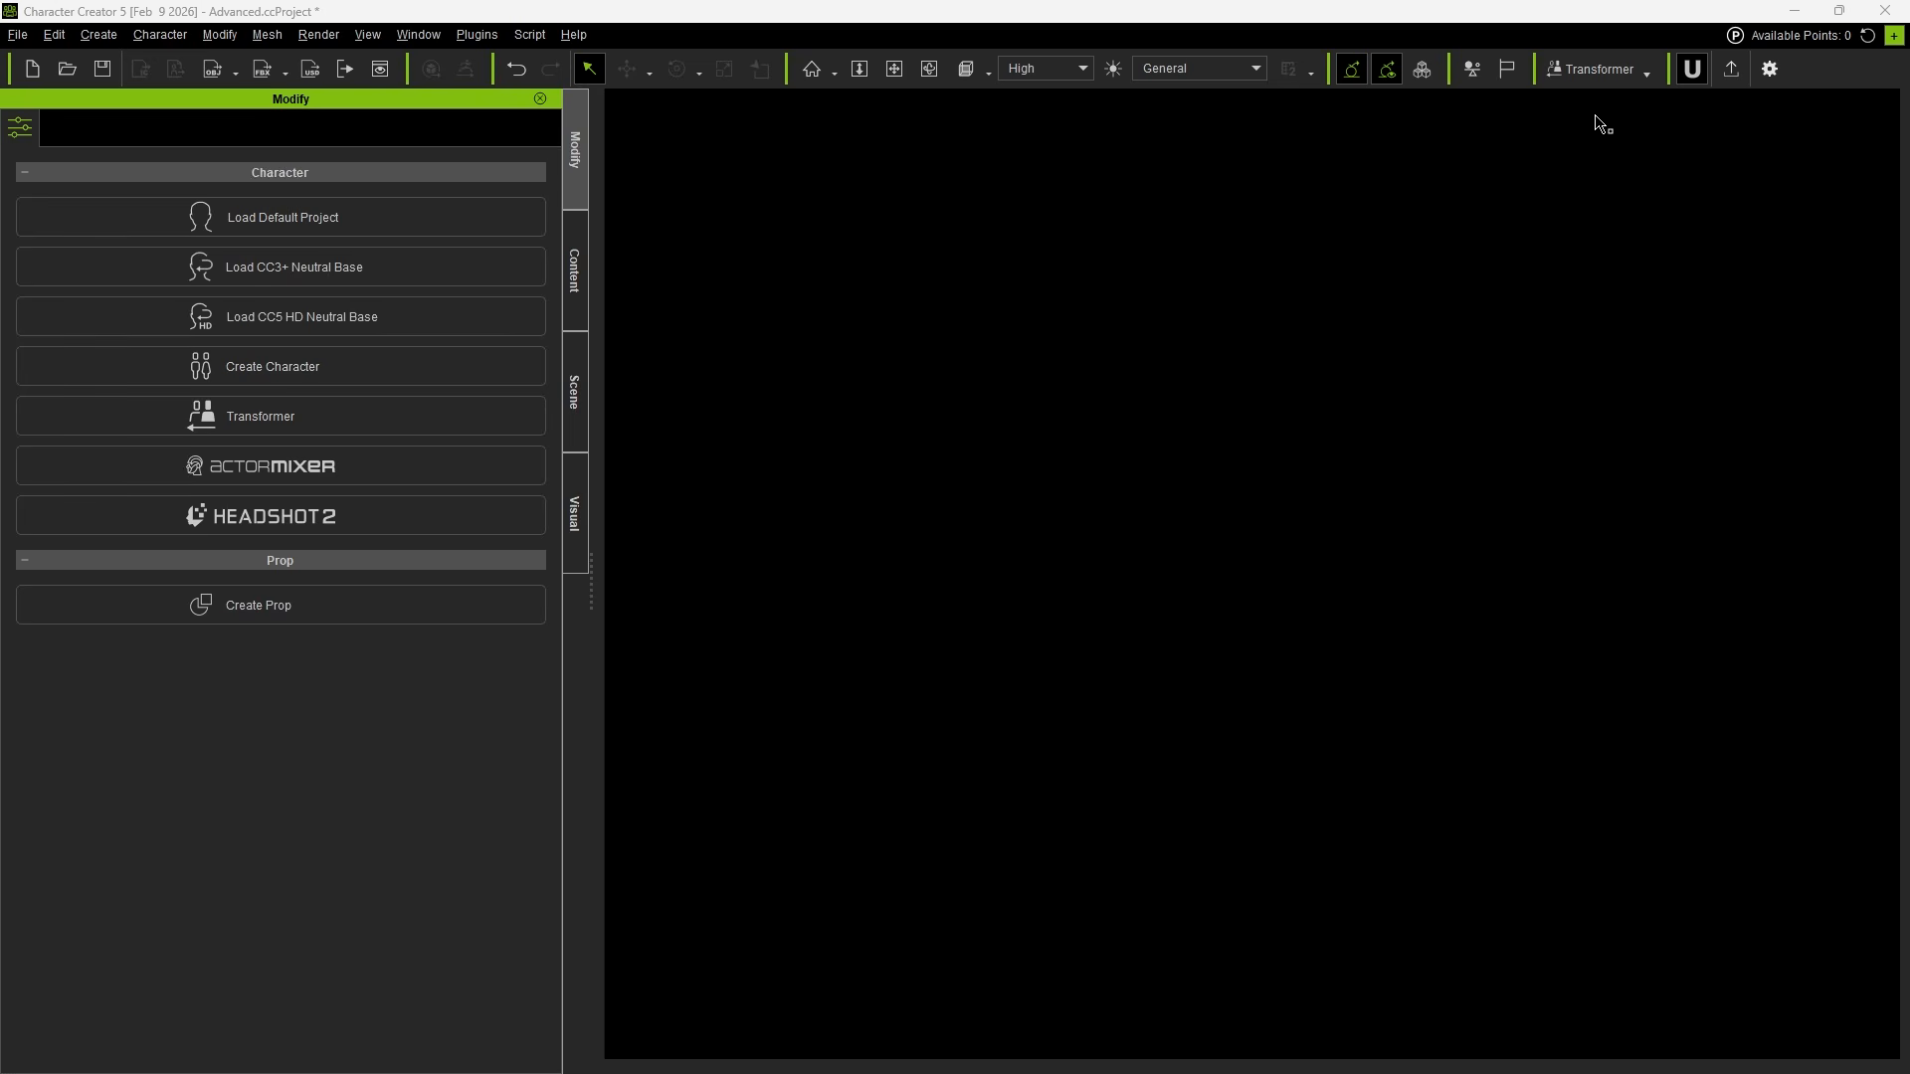
Switch to Character Creator 5 and load blue.fbx with the Transformer.
left_click(1602, 72)
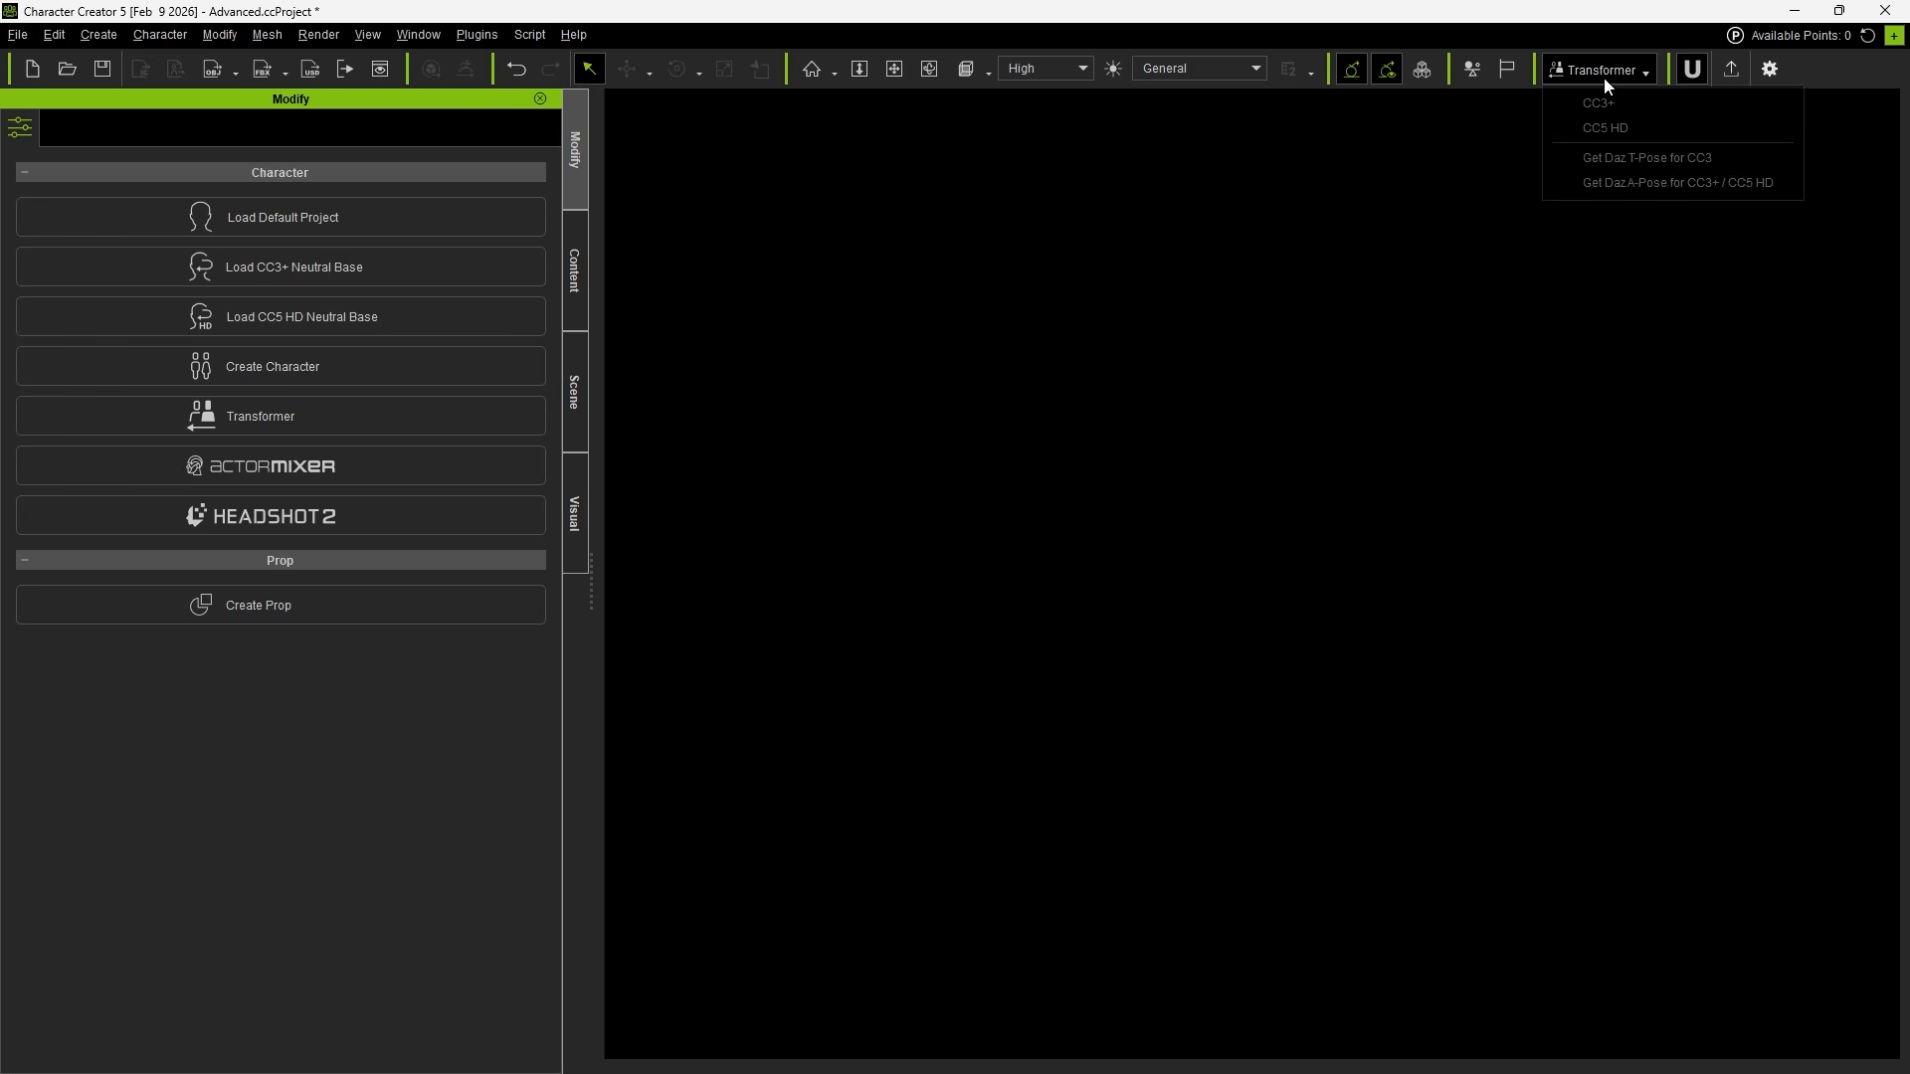
left_click(1606, 128)
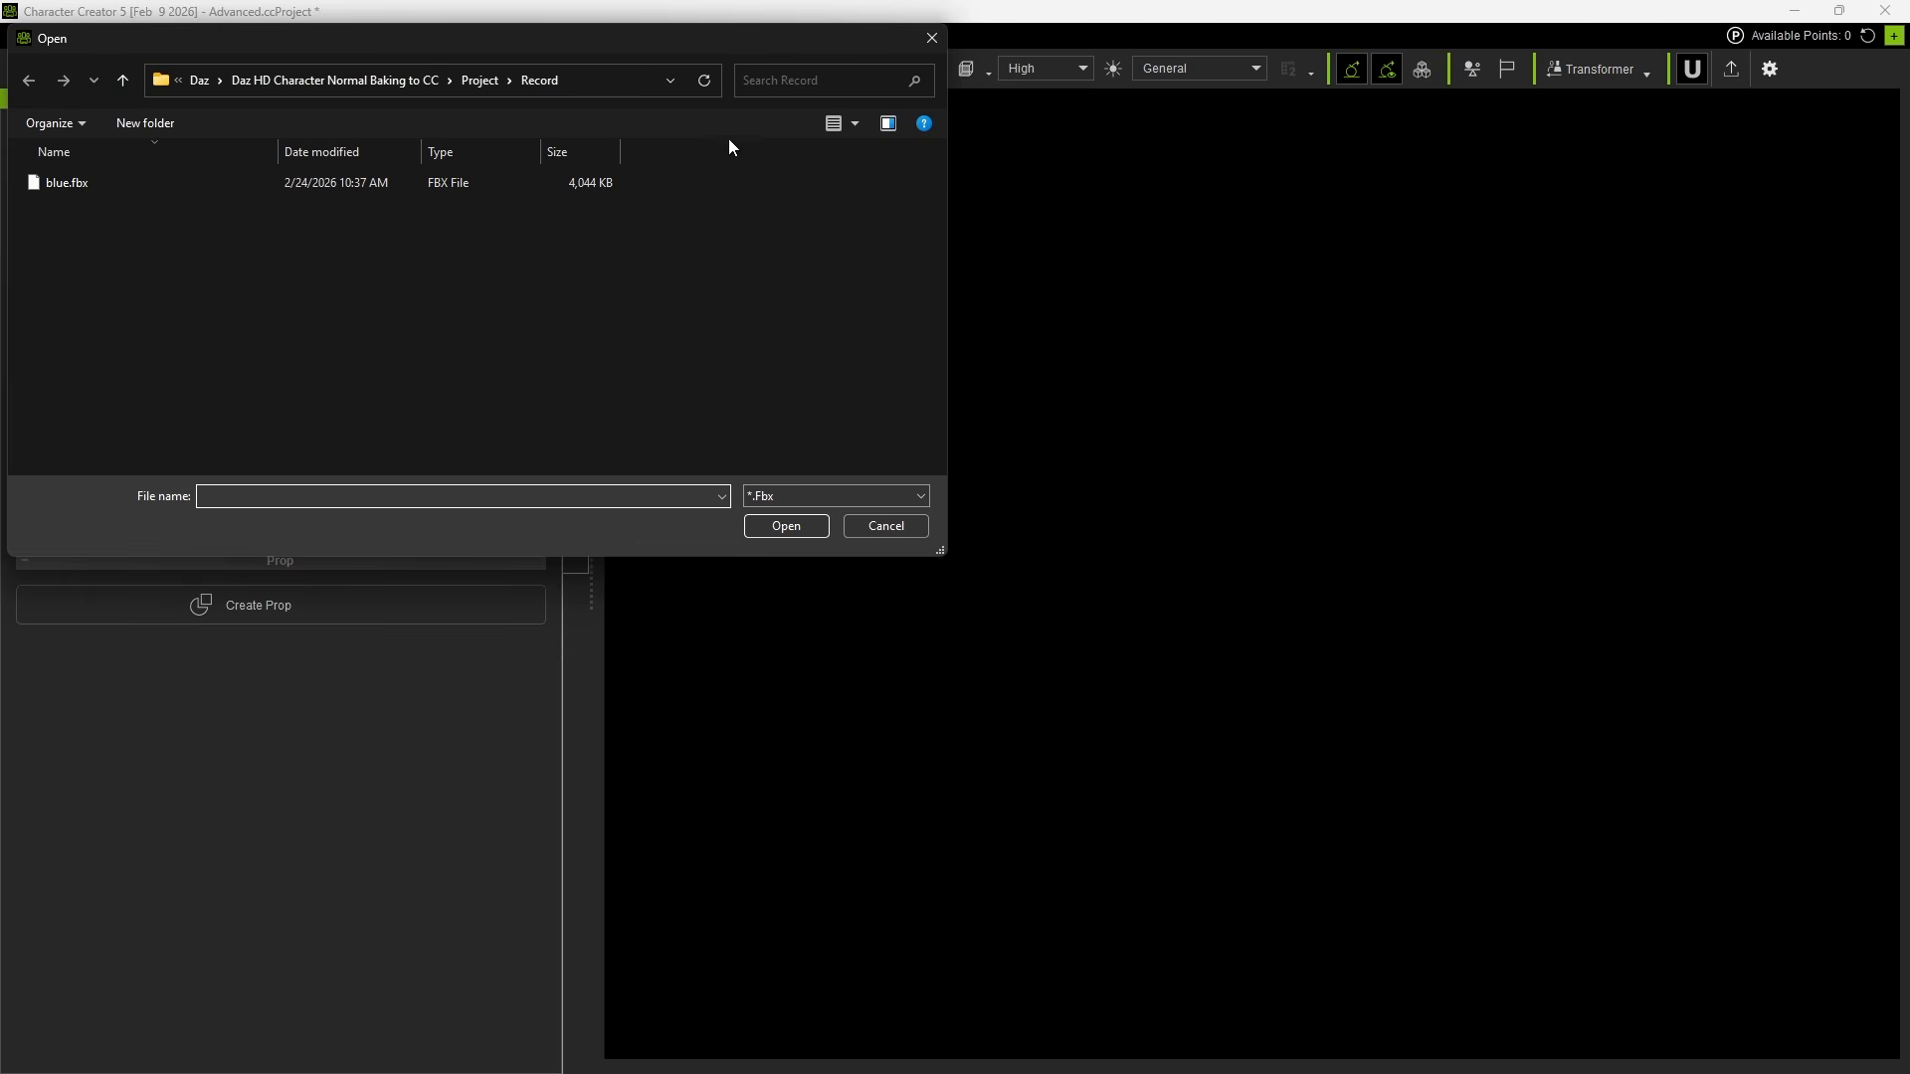
double_click(569, 177)
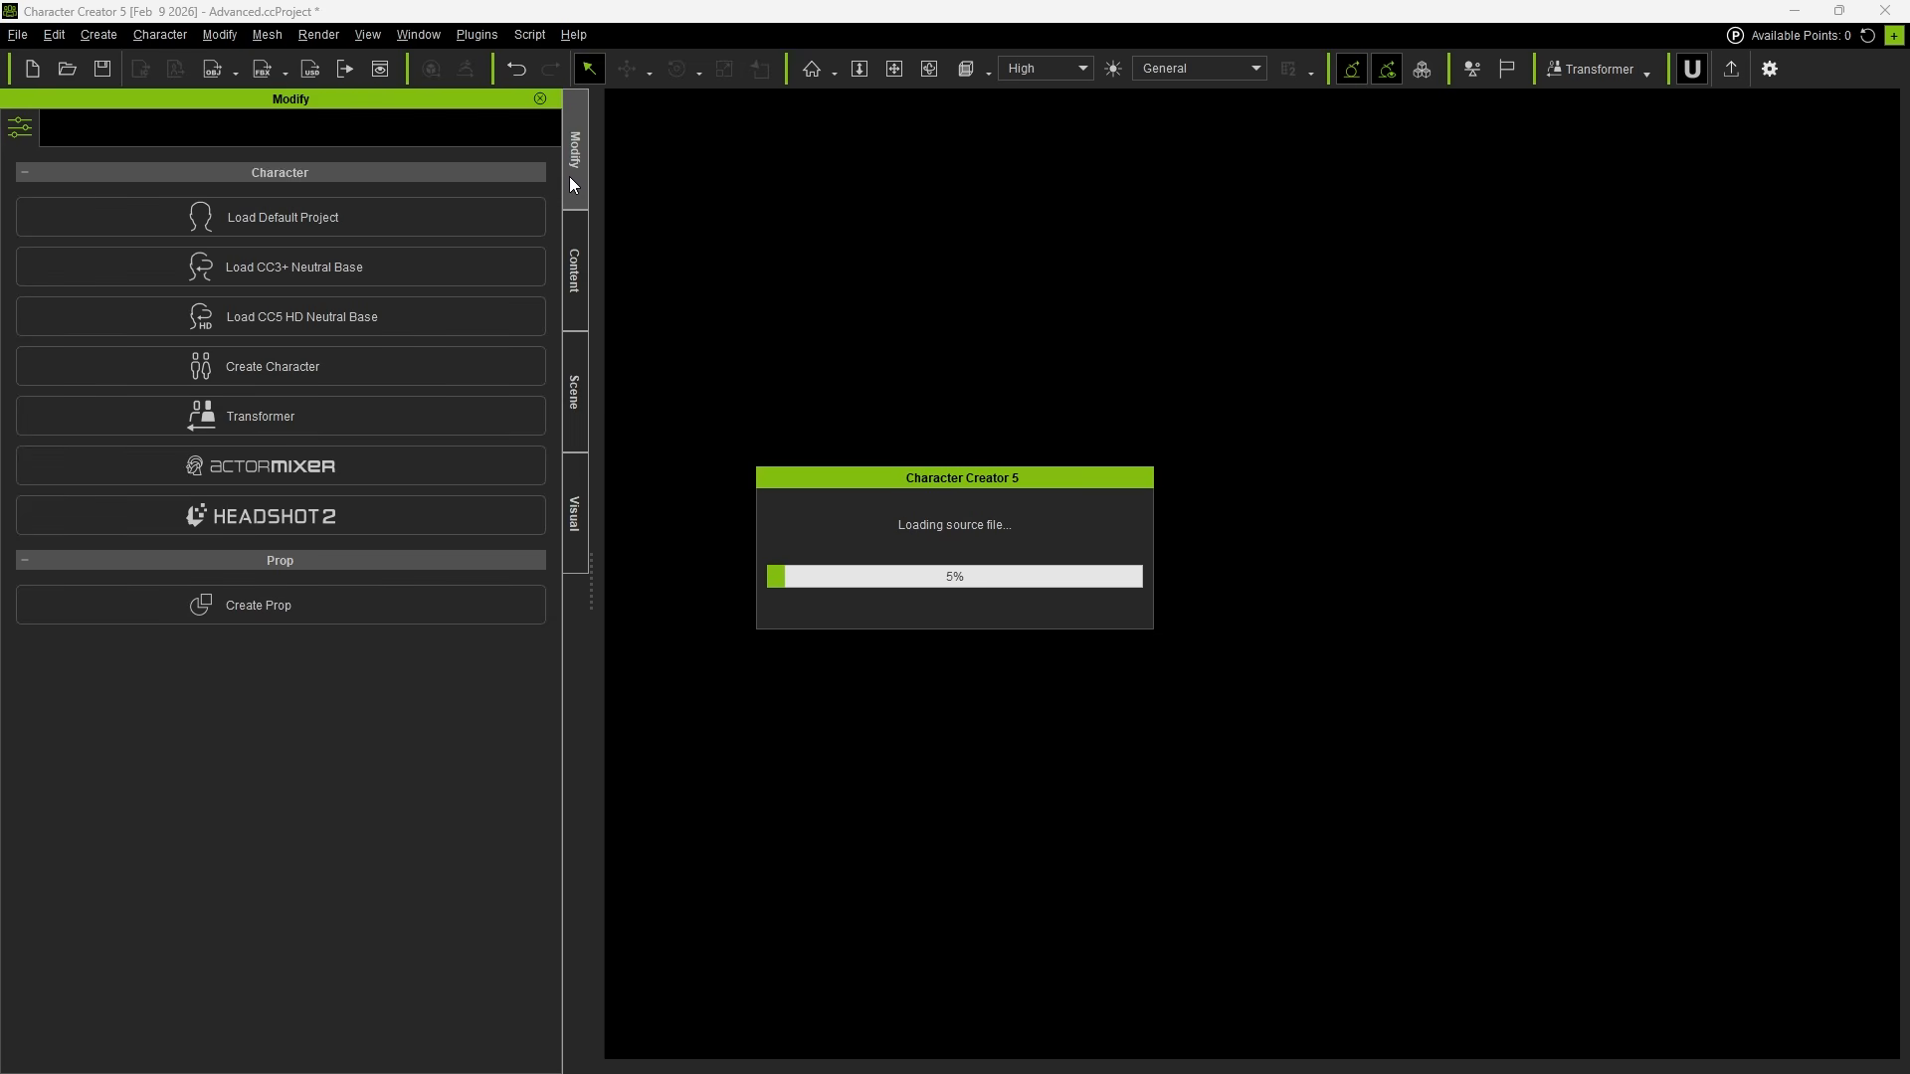
left_click(946, 604)
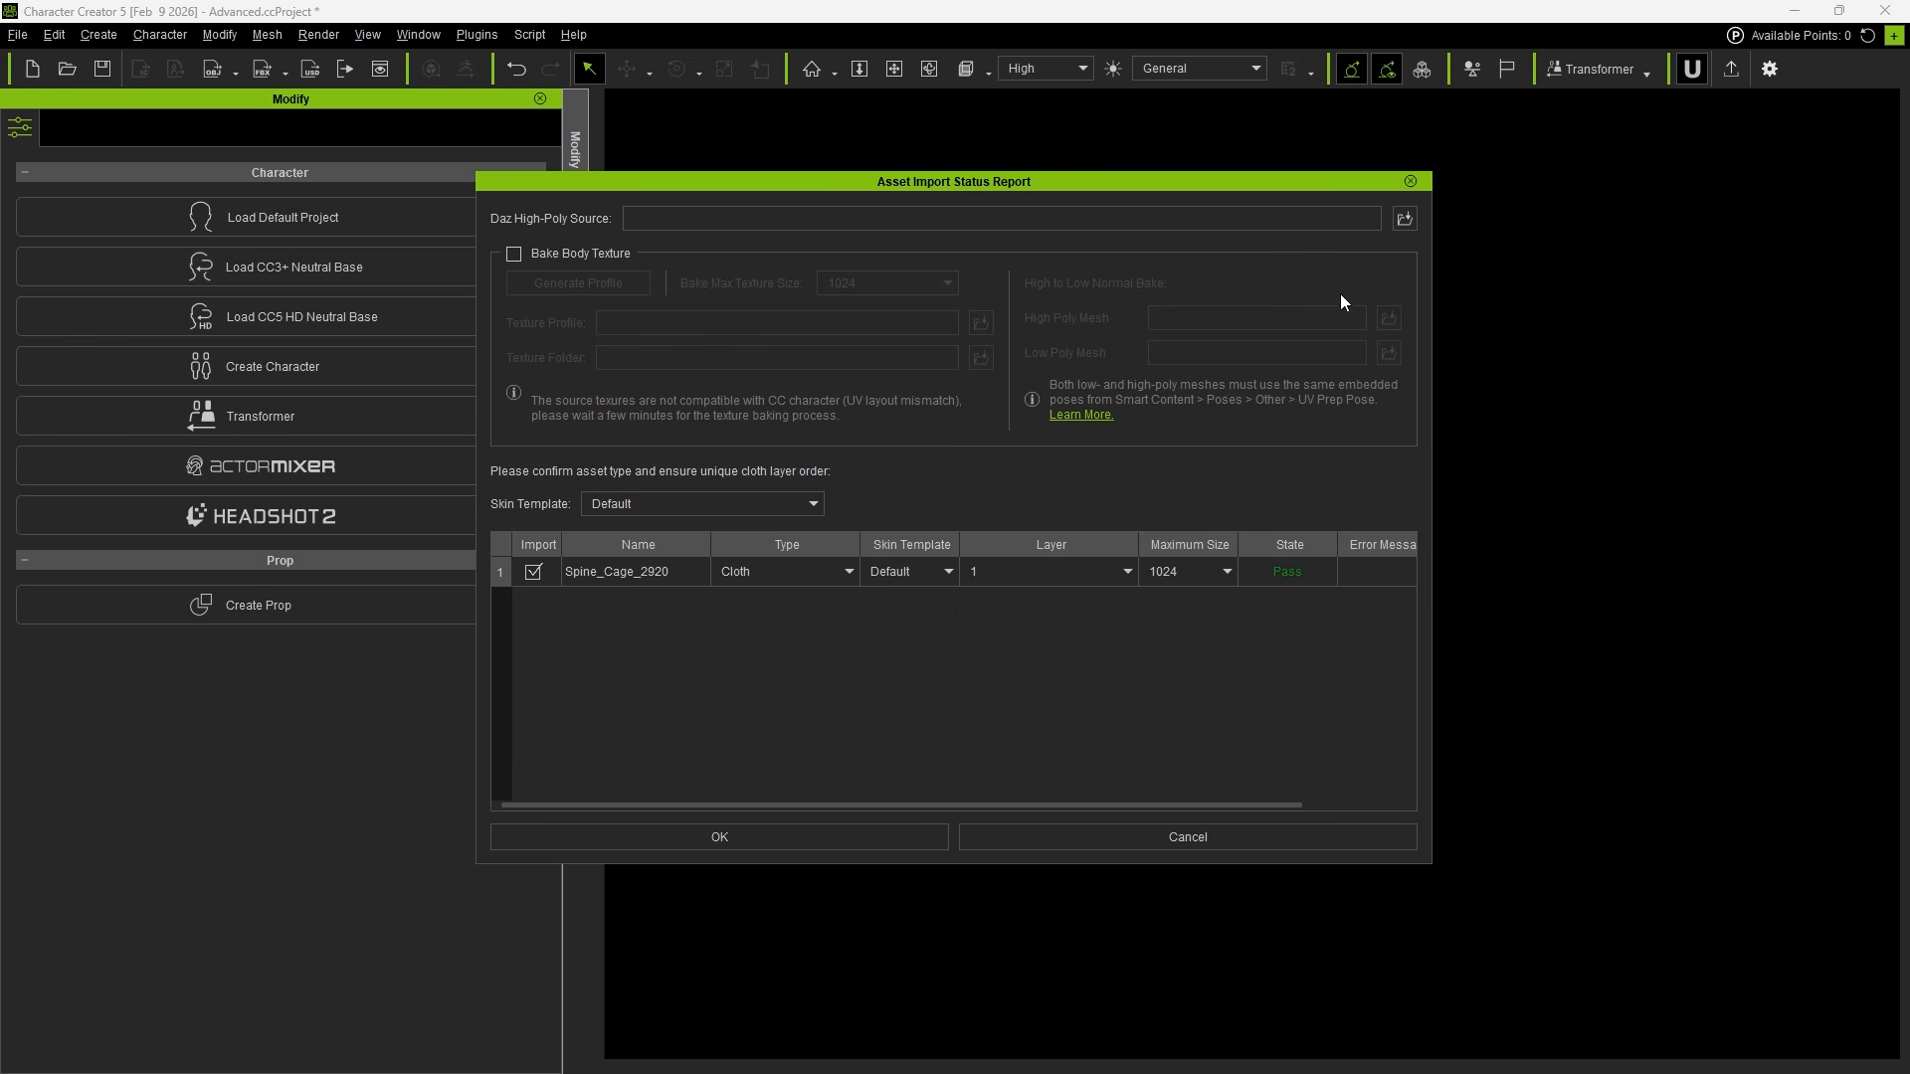
Assign blue.obj as the Daz high-poly source and enable Bake Body Texture with a maximum texture size of 4096.
left_click(1404, 218)
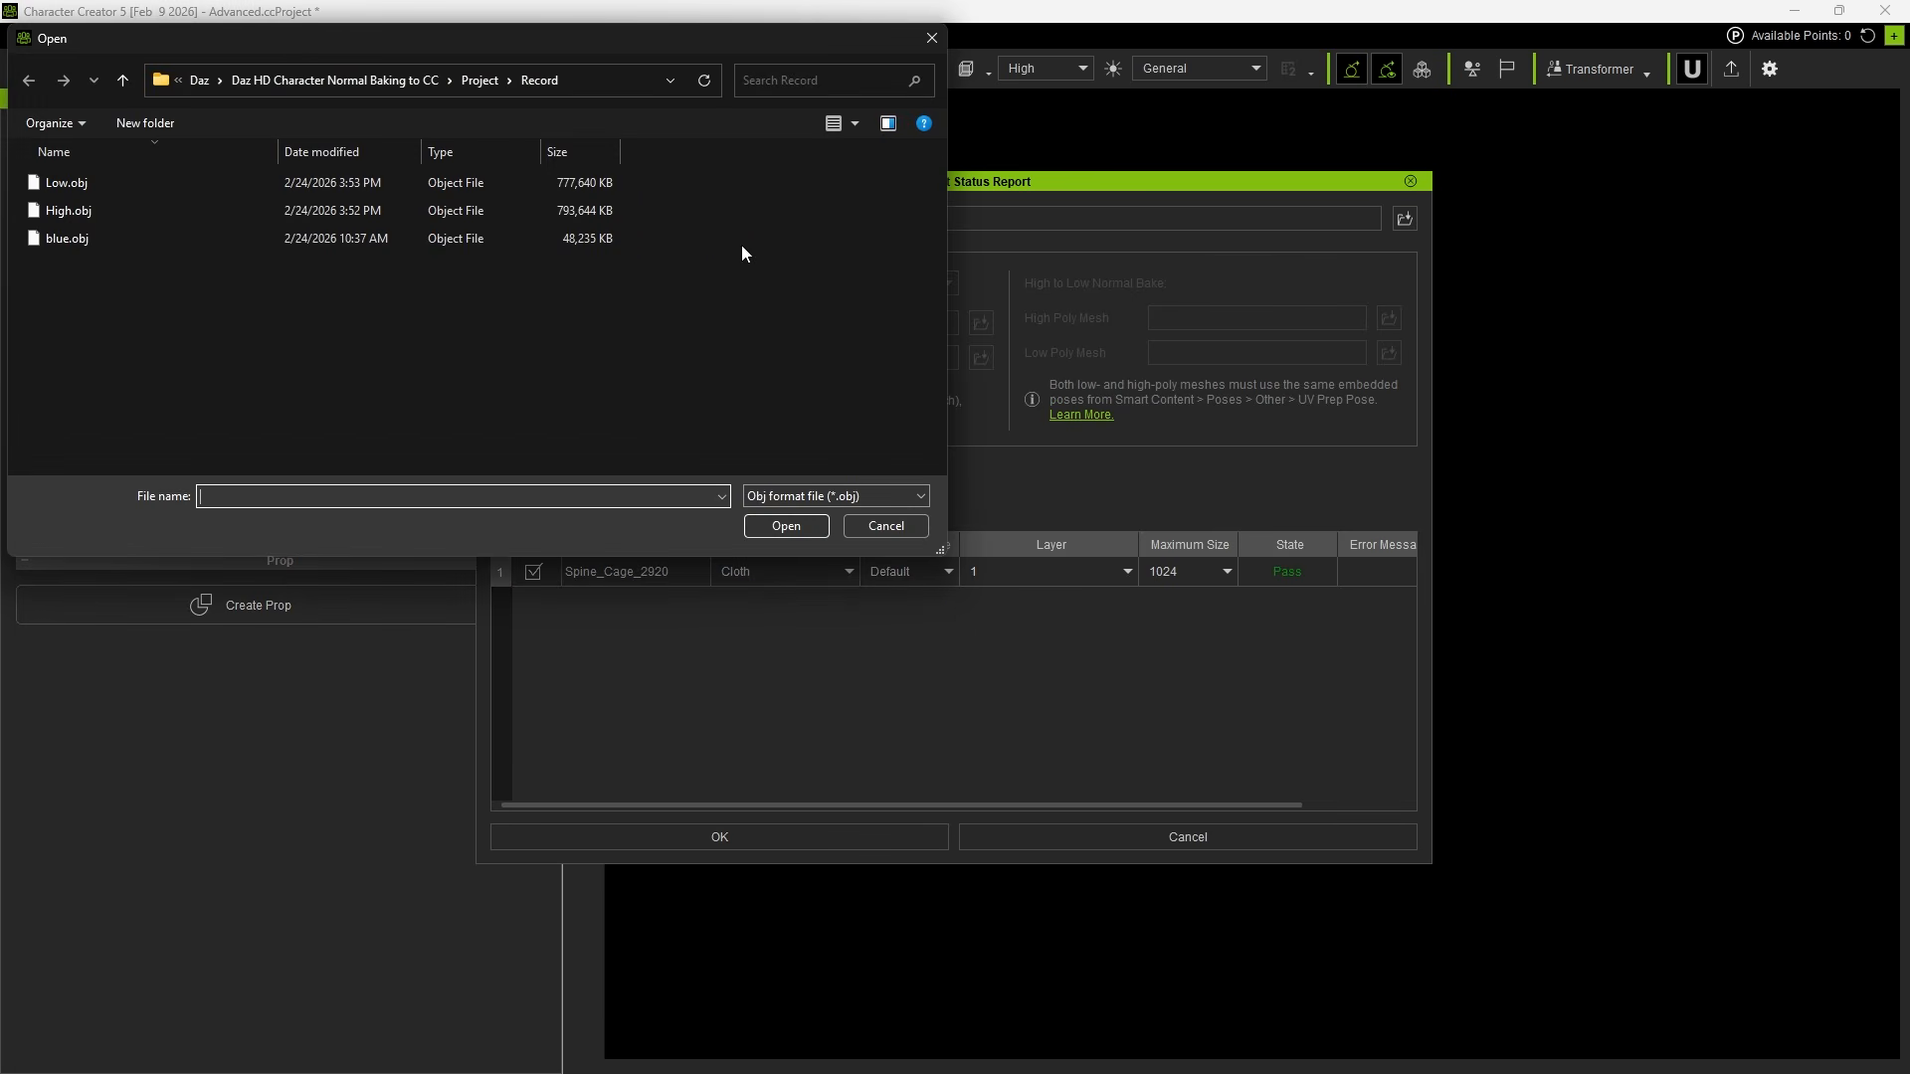
left_click(506, 238)
double_click(505, 238)
left_click(515, 252)
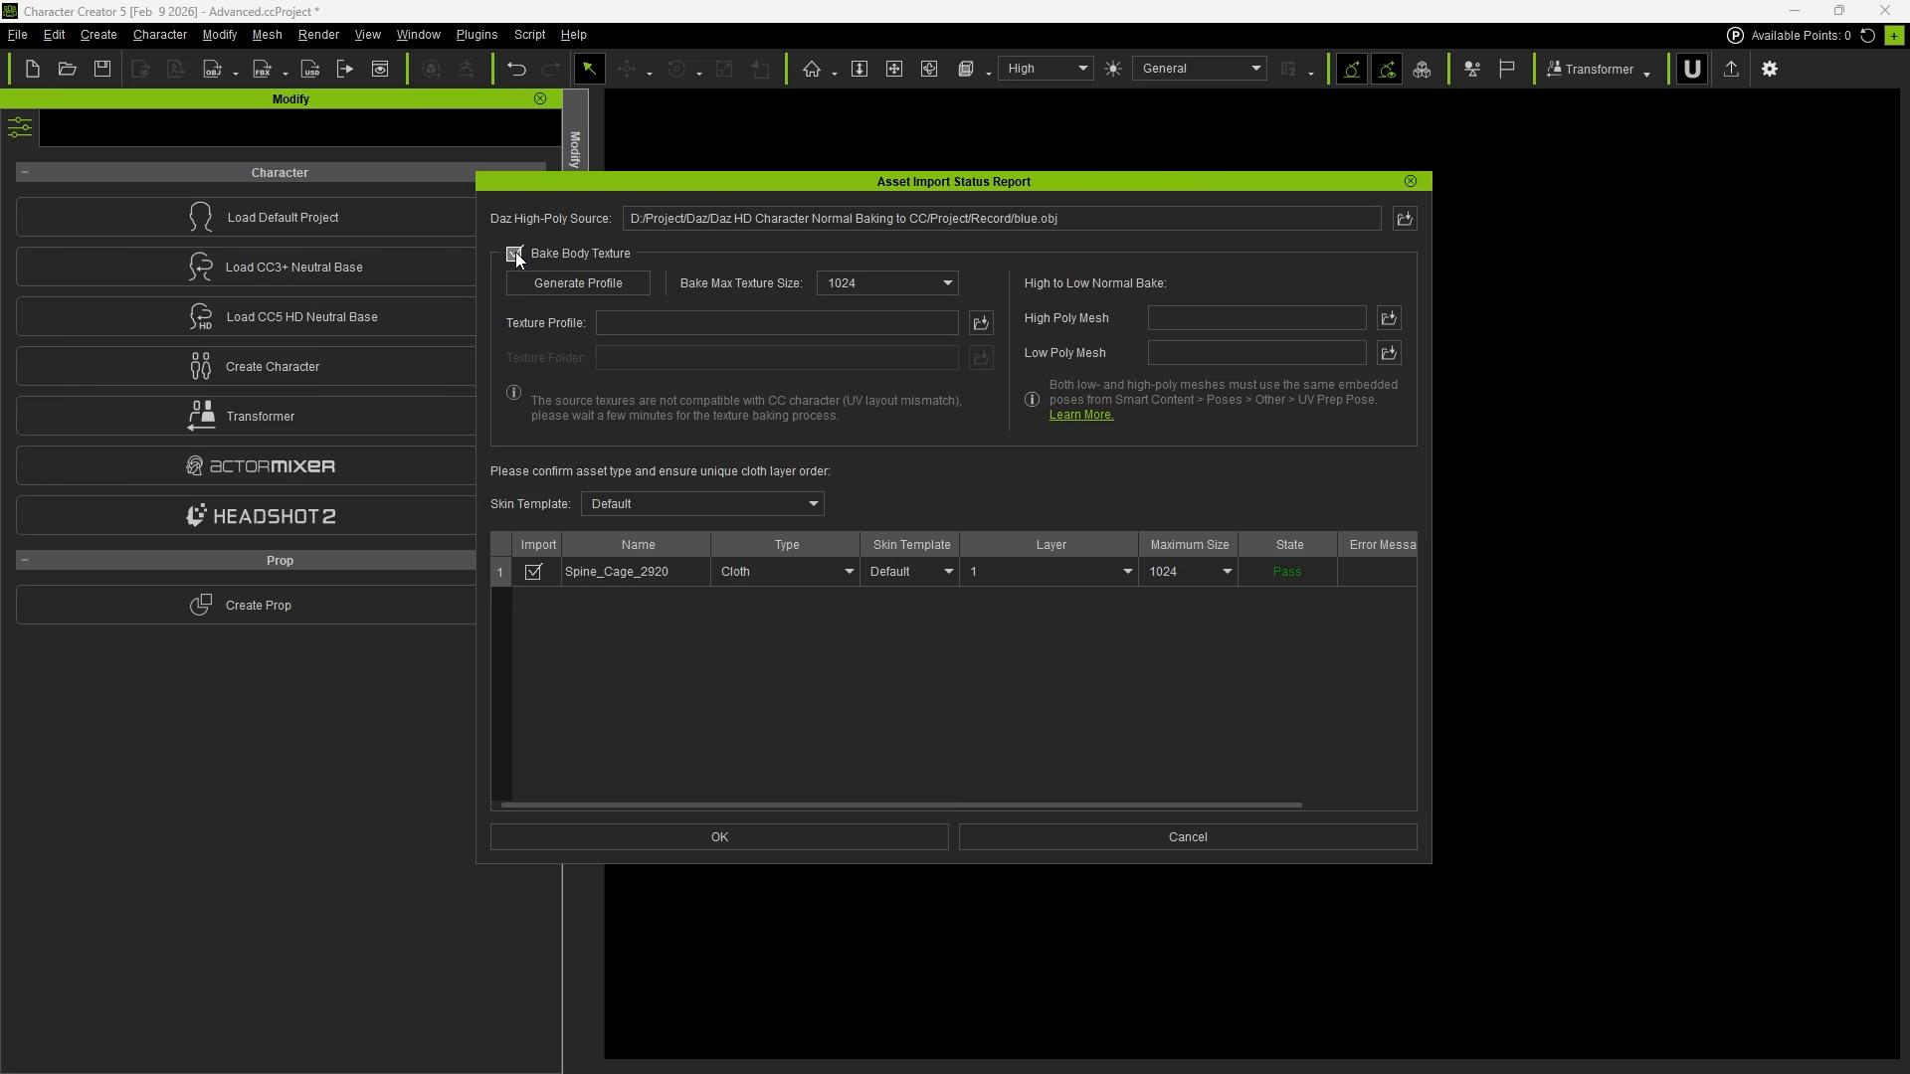
left_click(845, 282)
left_click(846, 335)
Set High.obj as the high poly mesh and Low.obj as the low poly mesh for the normal bake, and run the import.
left_click(1389, 318)
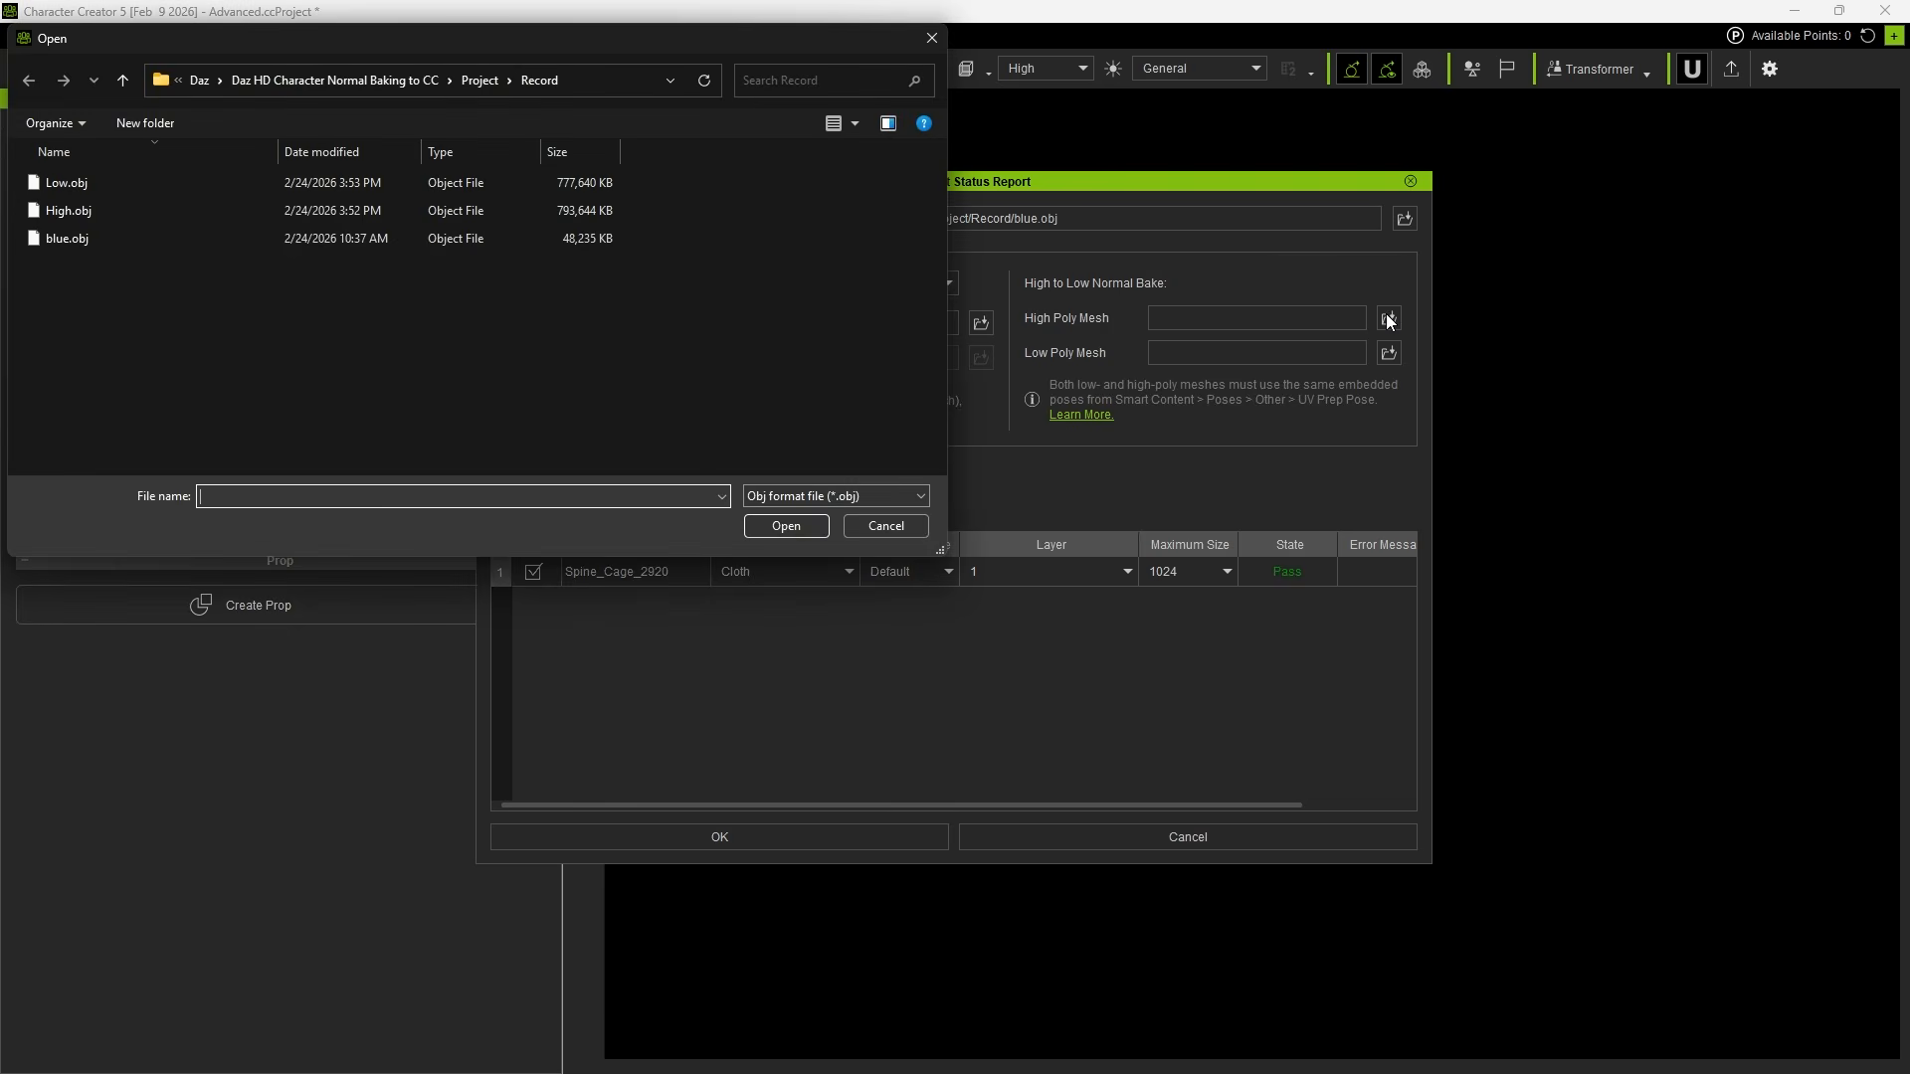
double_click(523, 212)
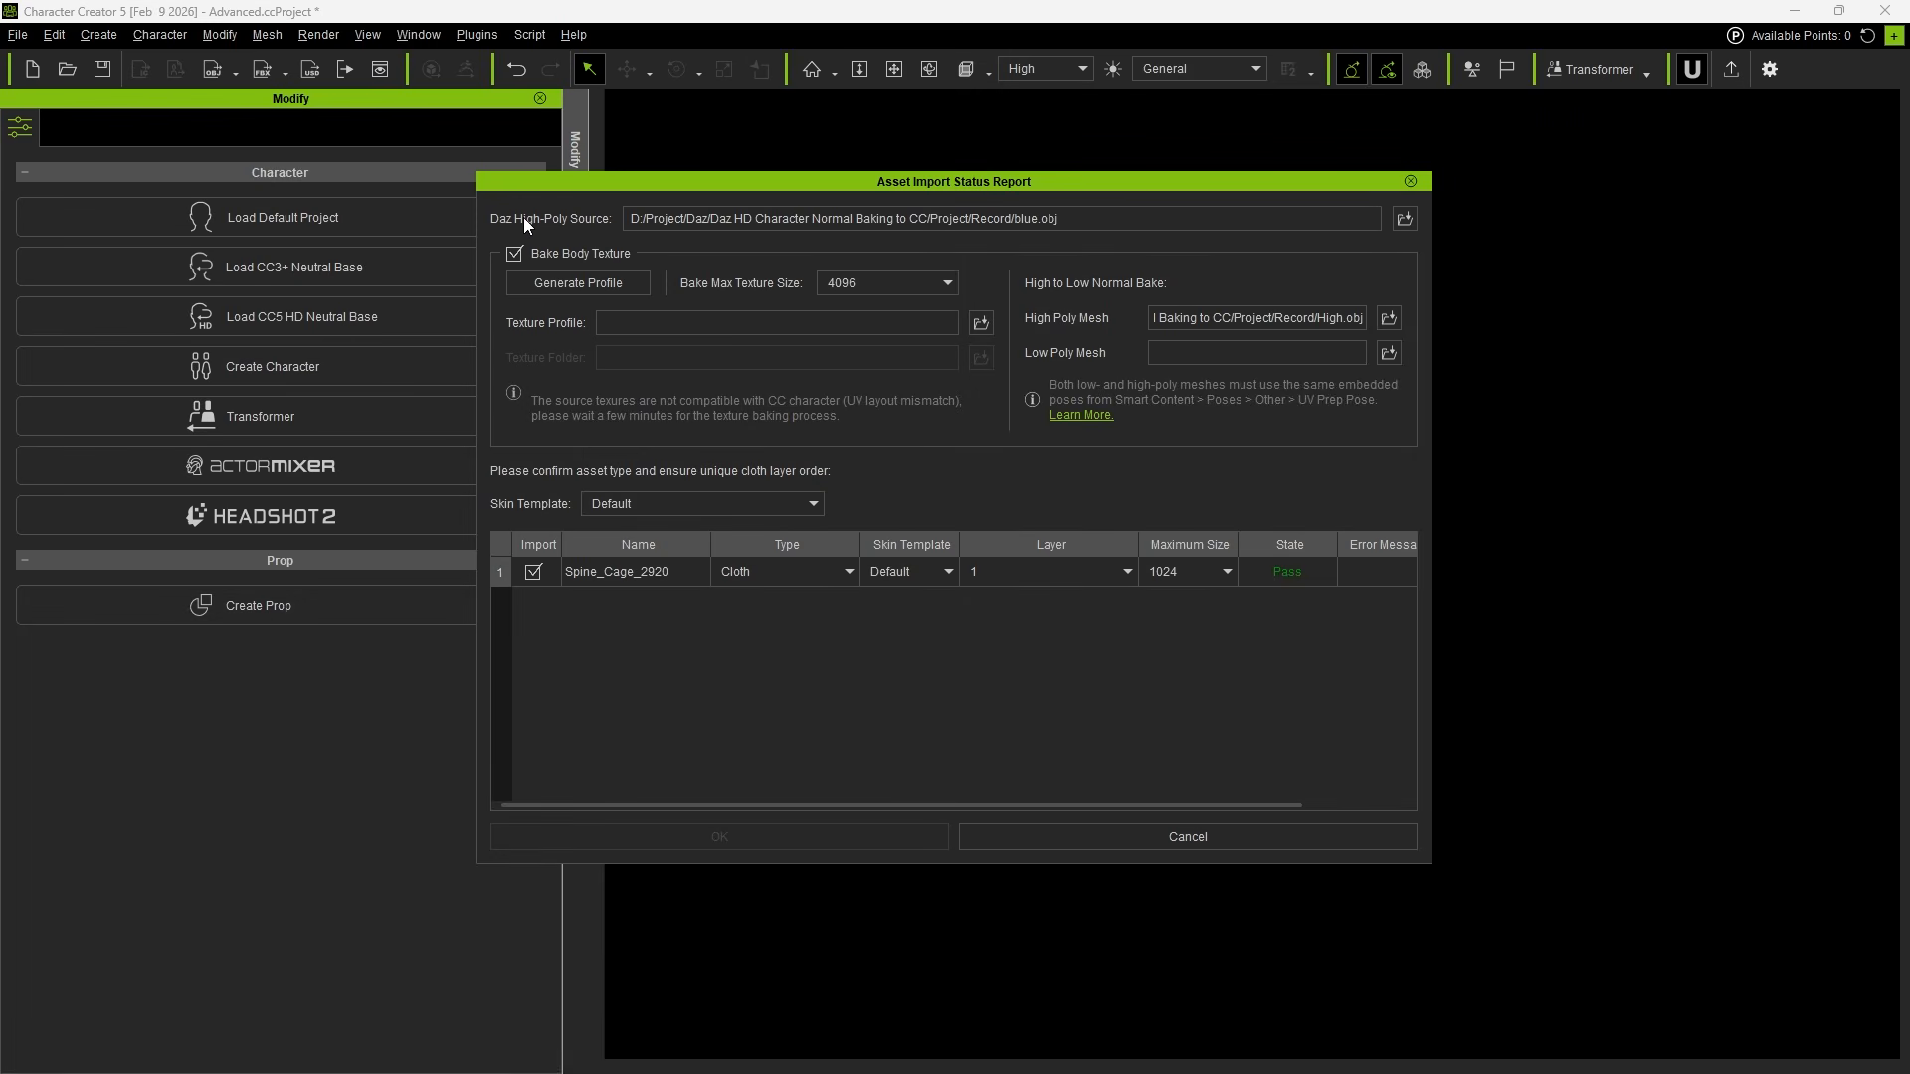
left_click(1389, 355)
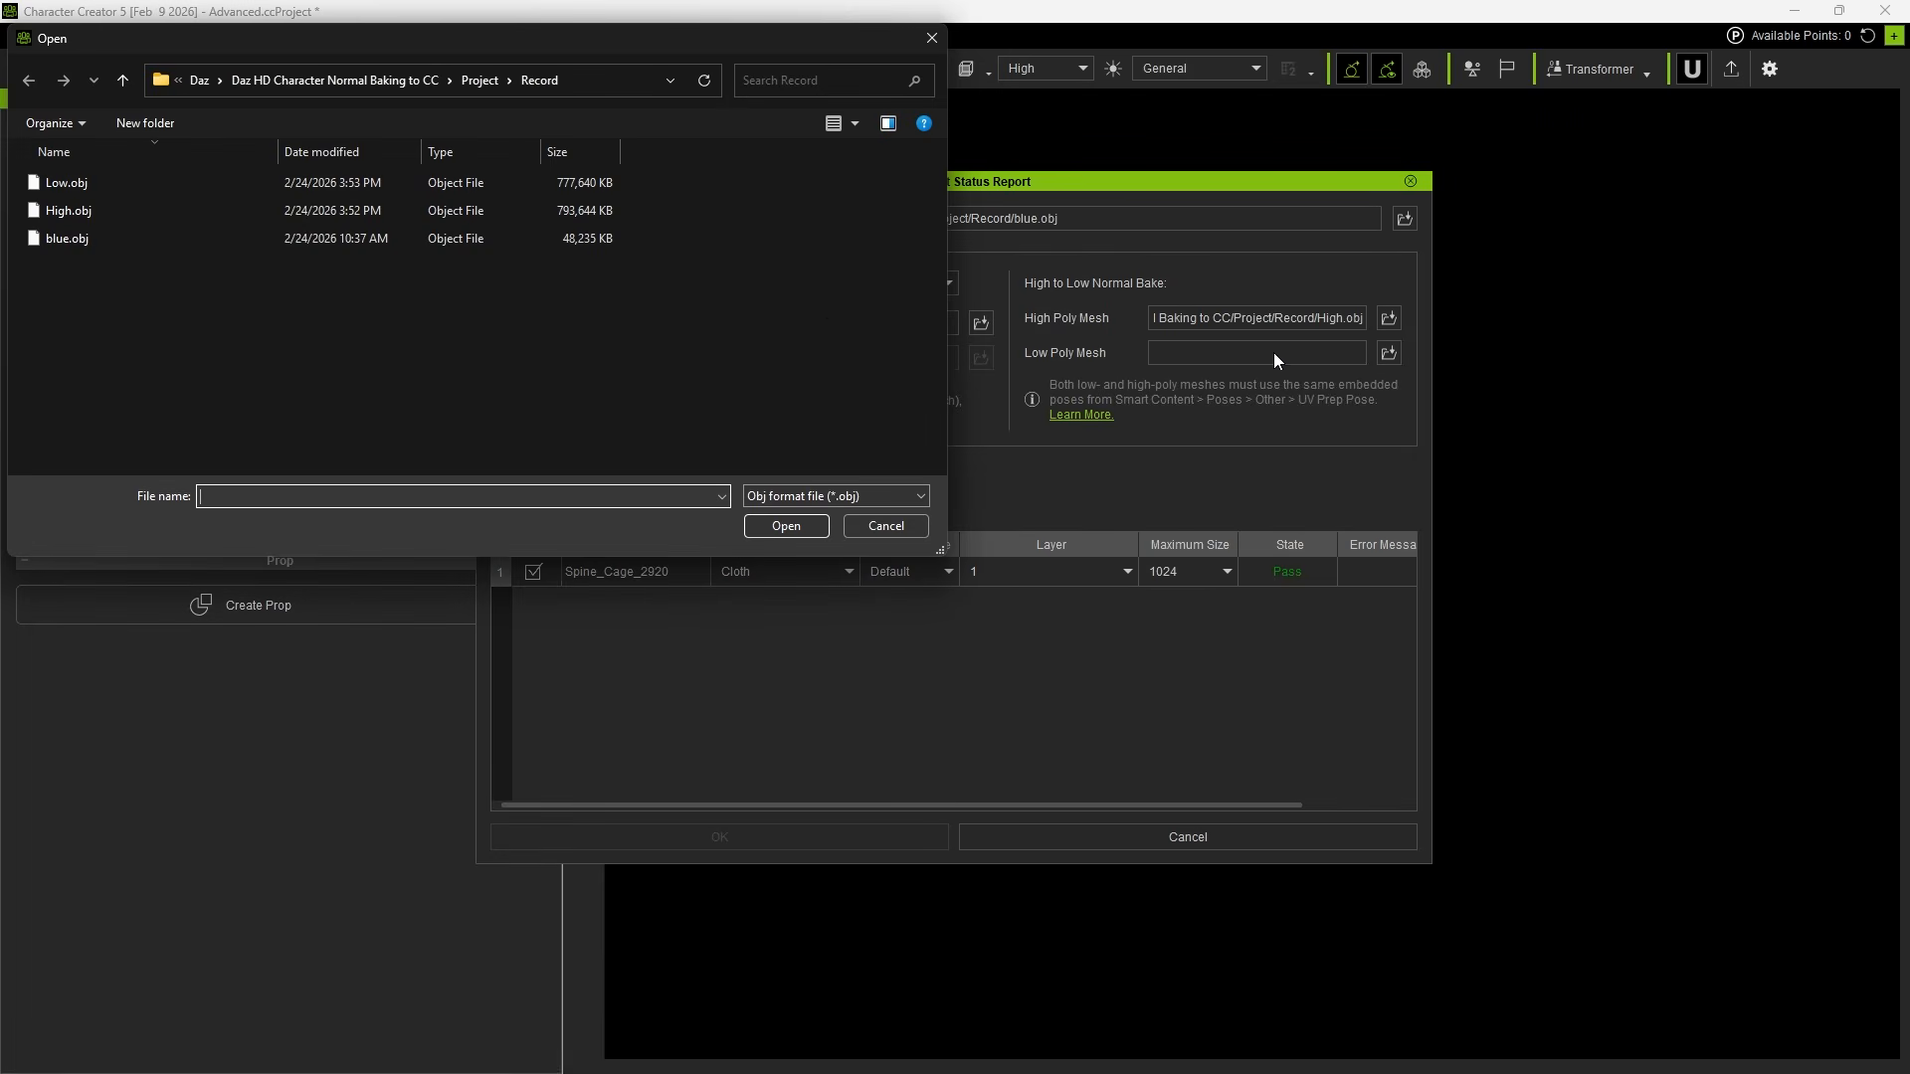
double_click(432, 187)
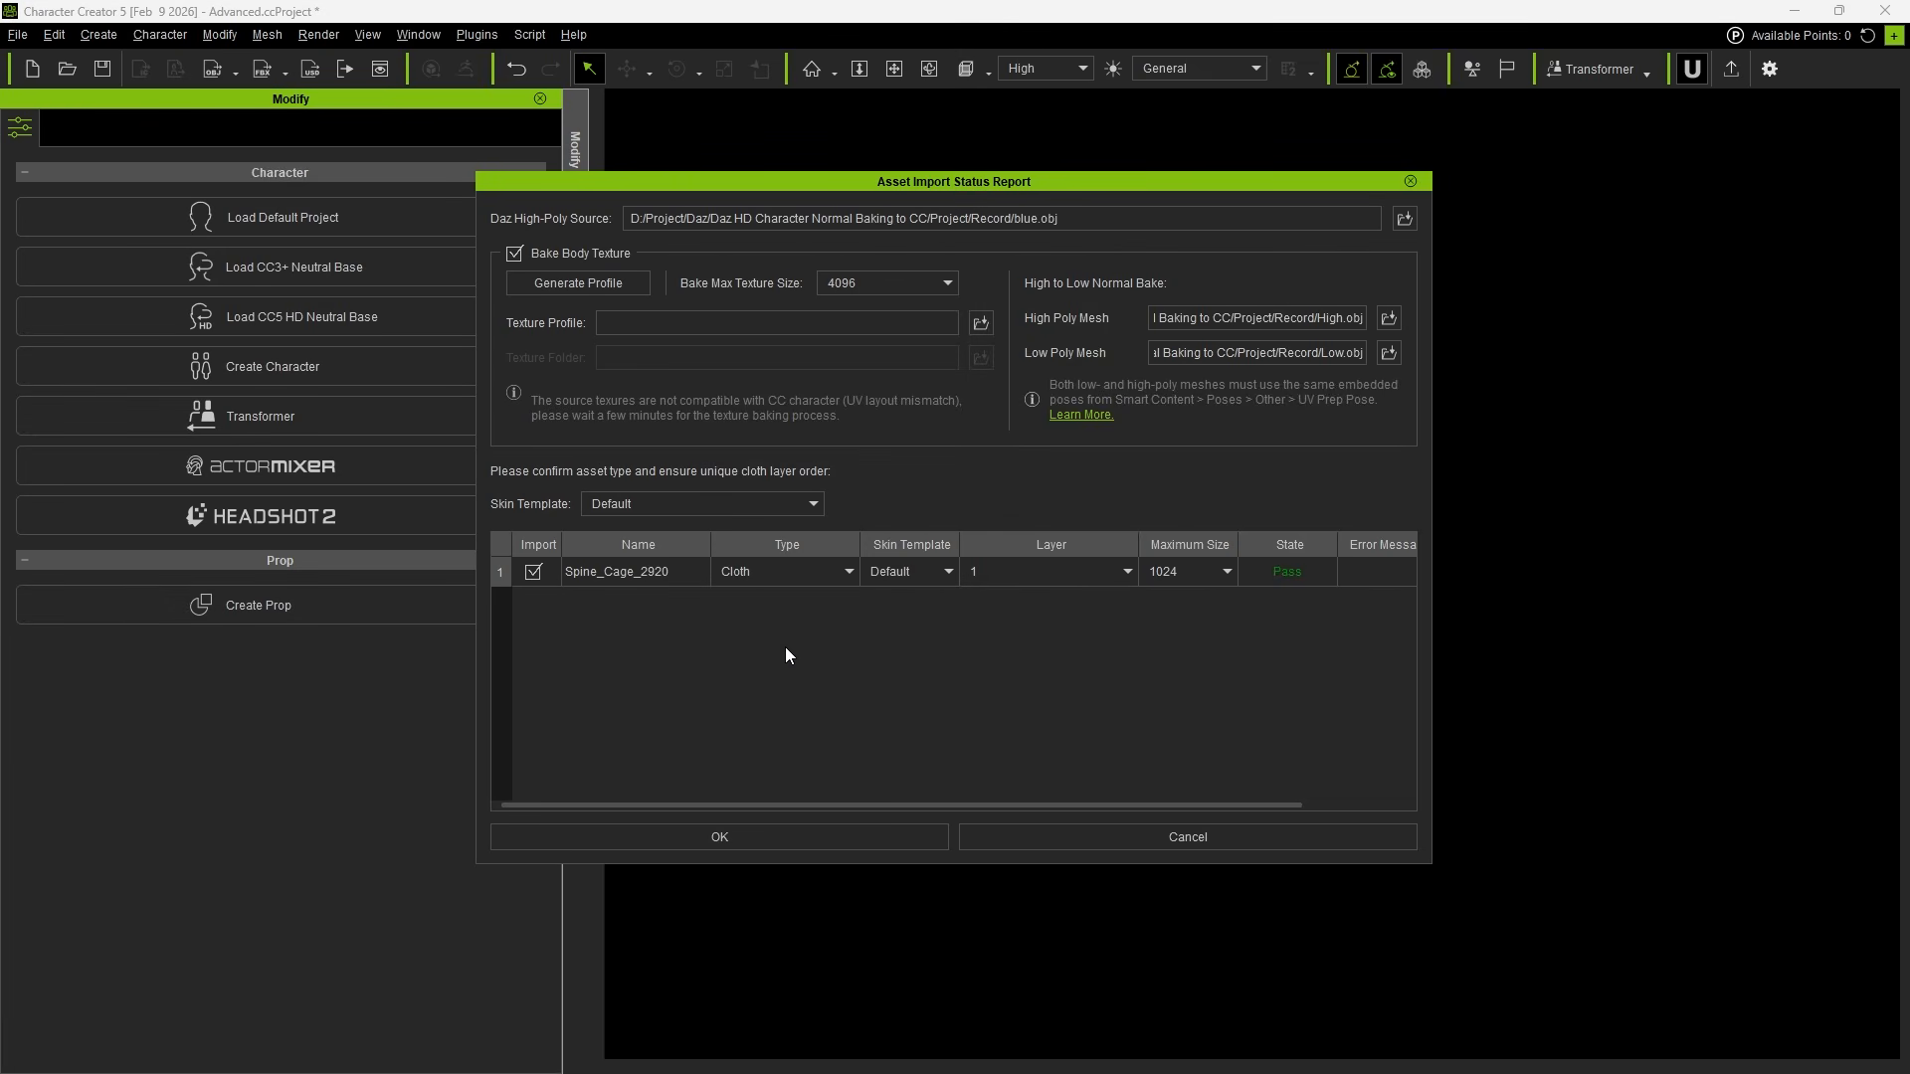
left_click(814, 837)
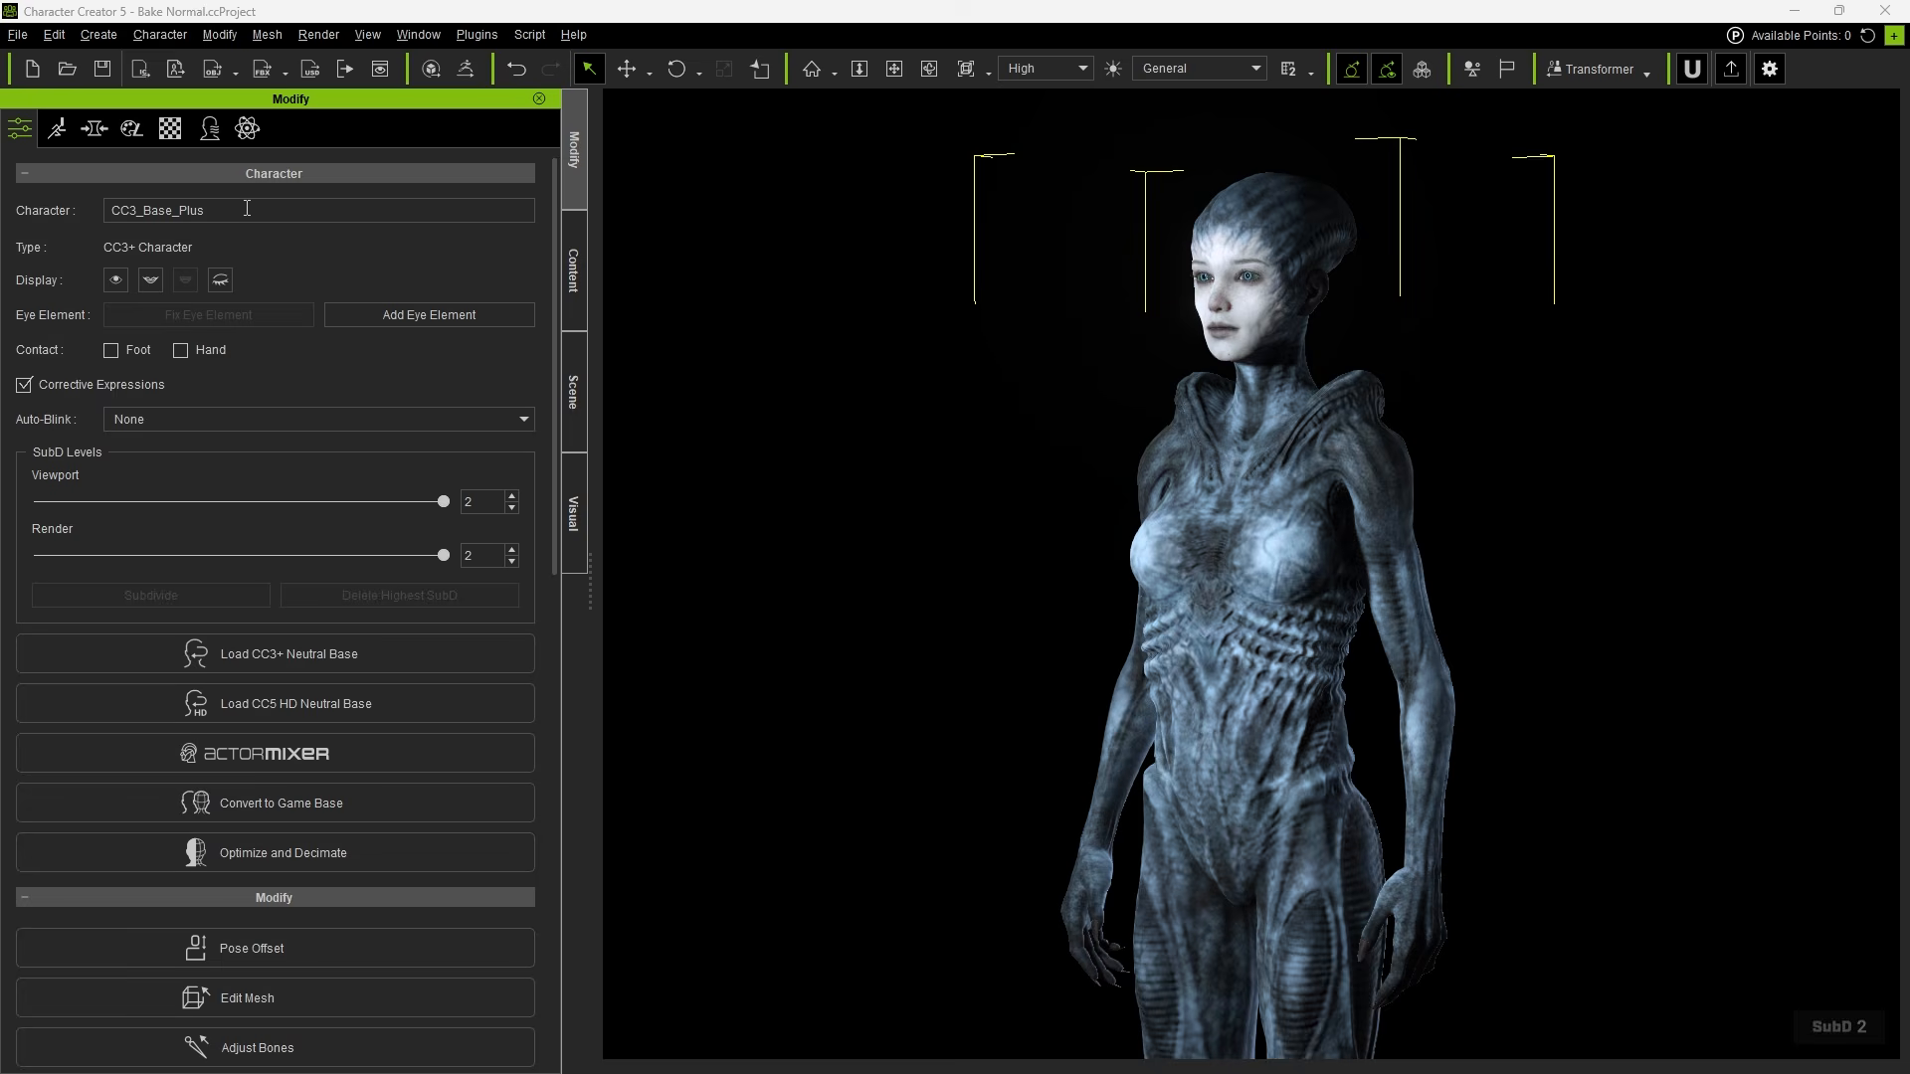
Preview the baked Normal maps of the Std_Skin_Head, Std_Skin_Body and Std_Skin_Arm materials.
left_click(170, 128)
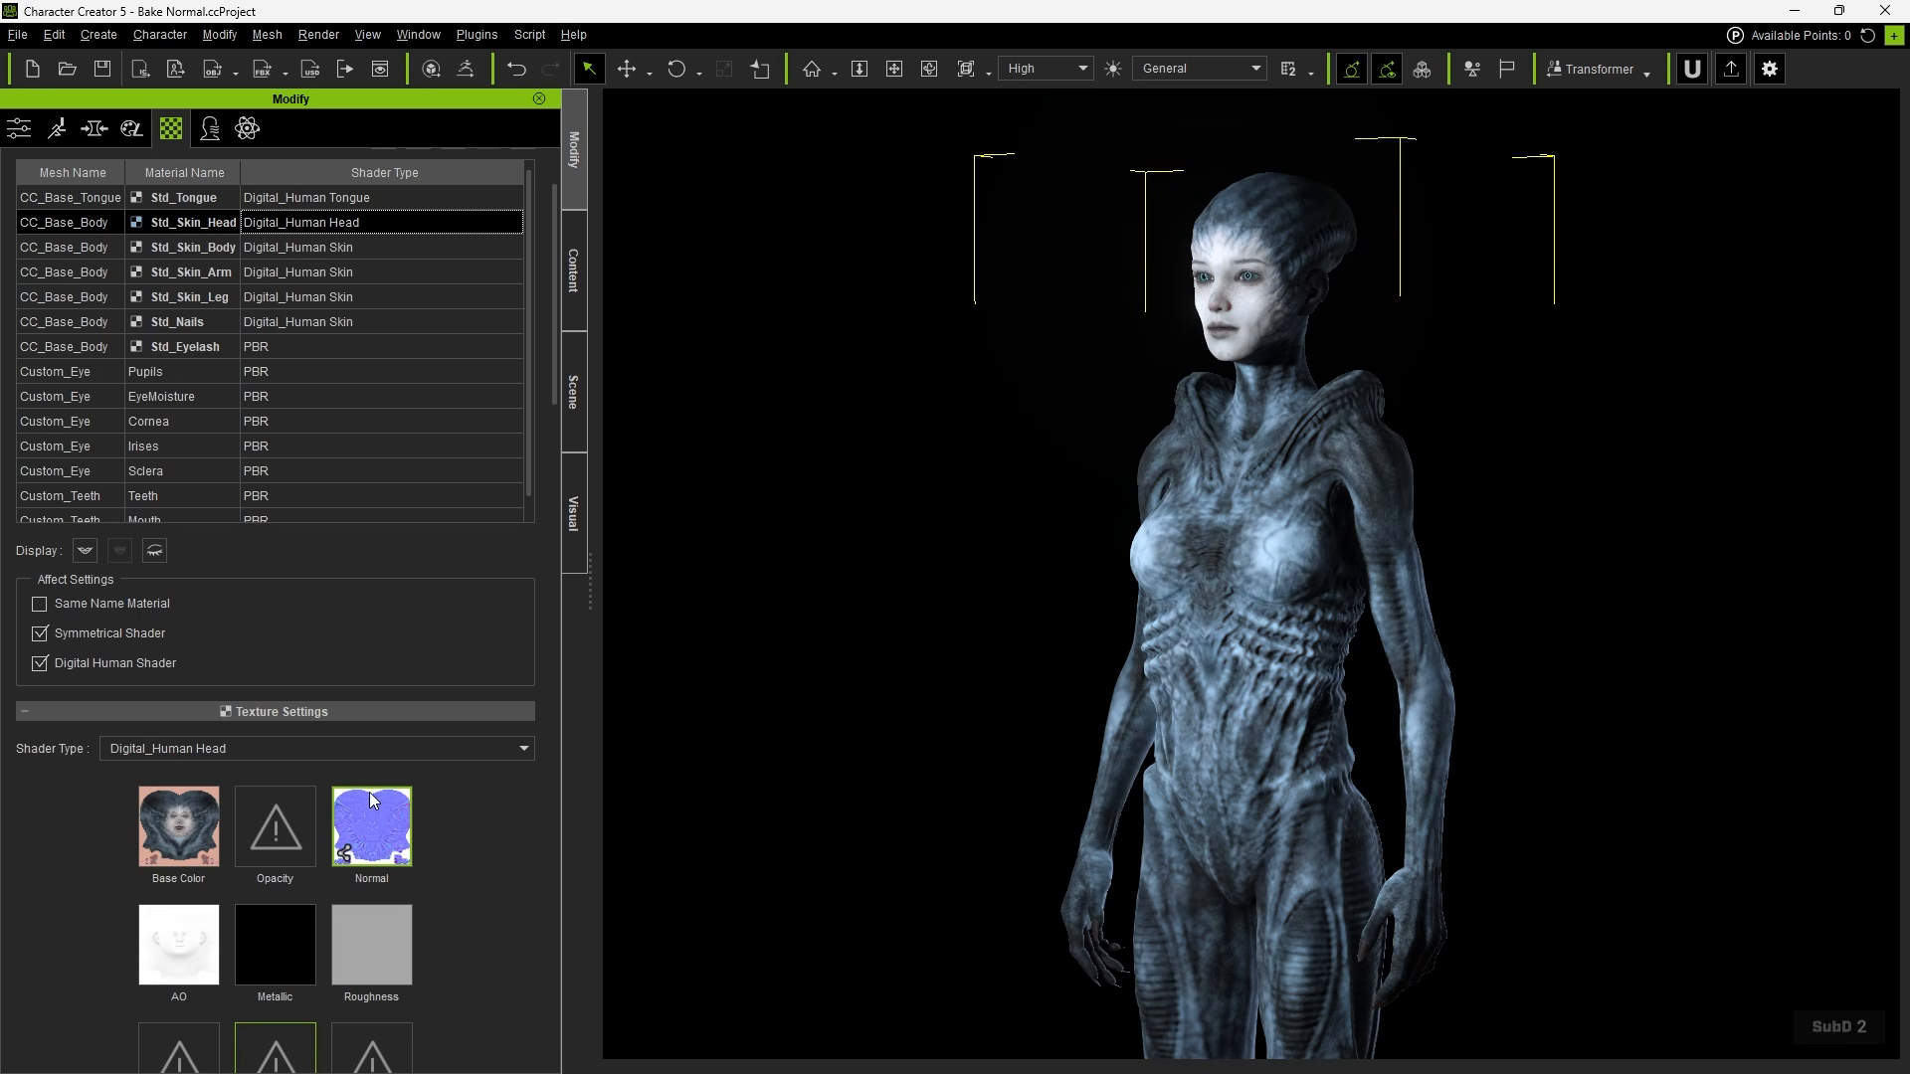
mouse_move(378, 848)
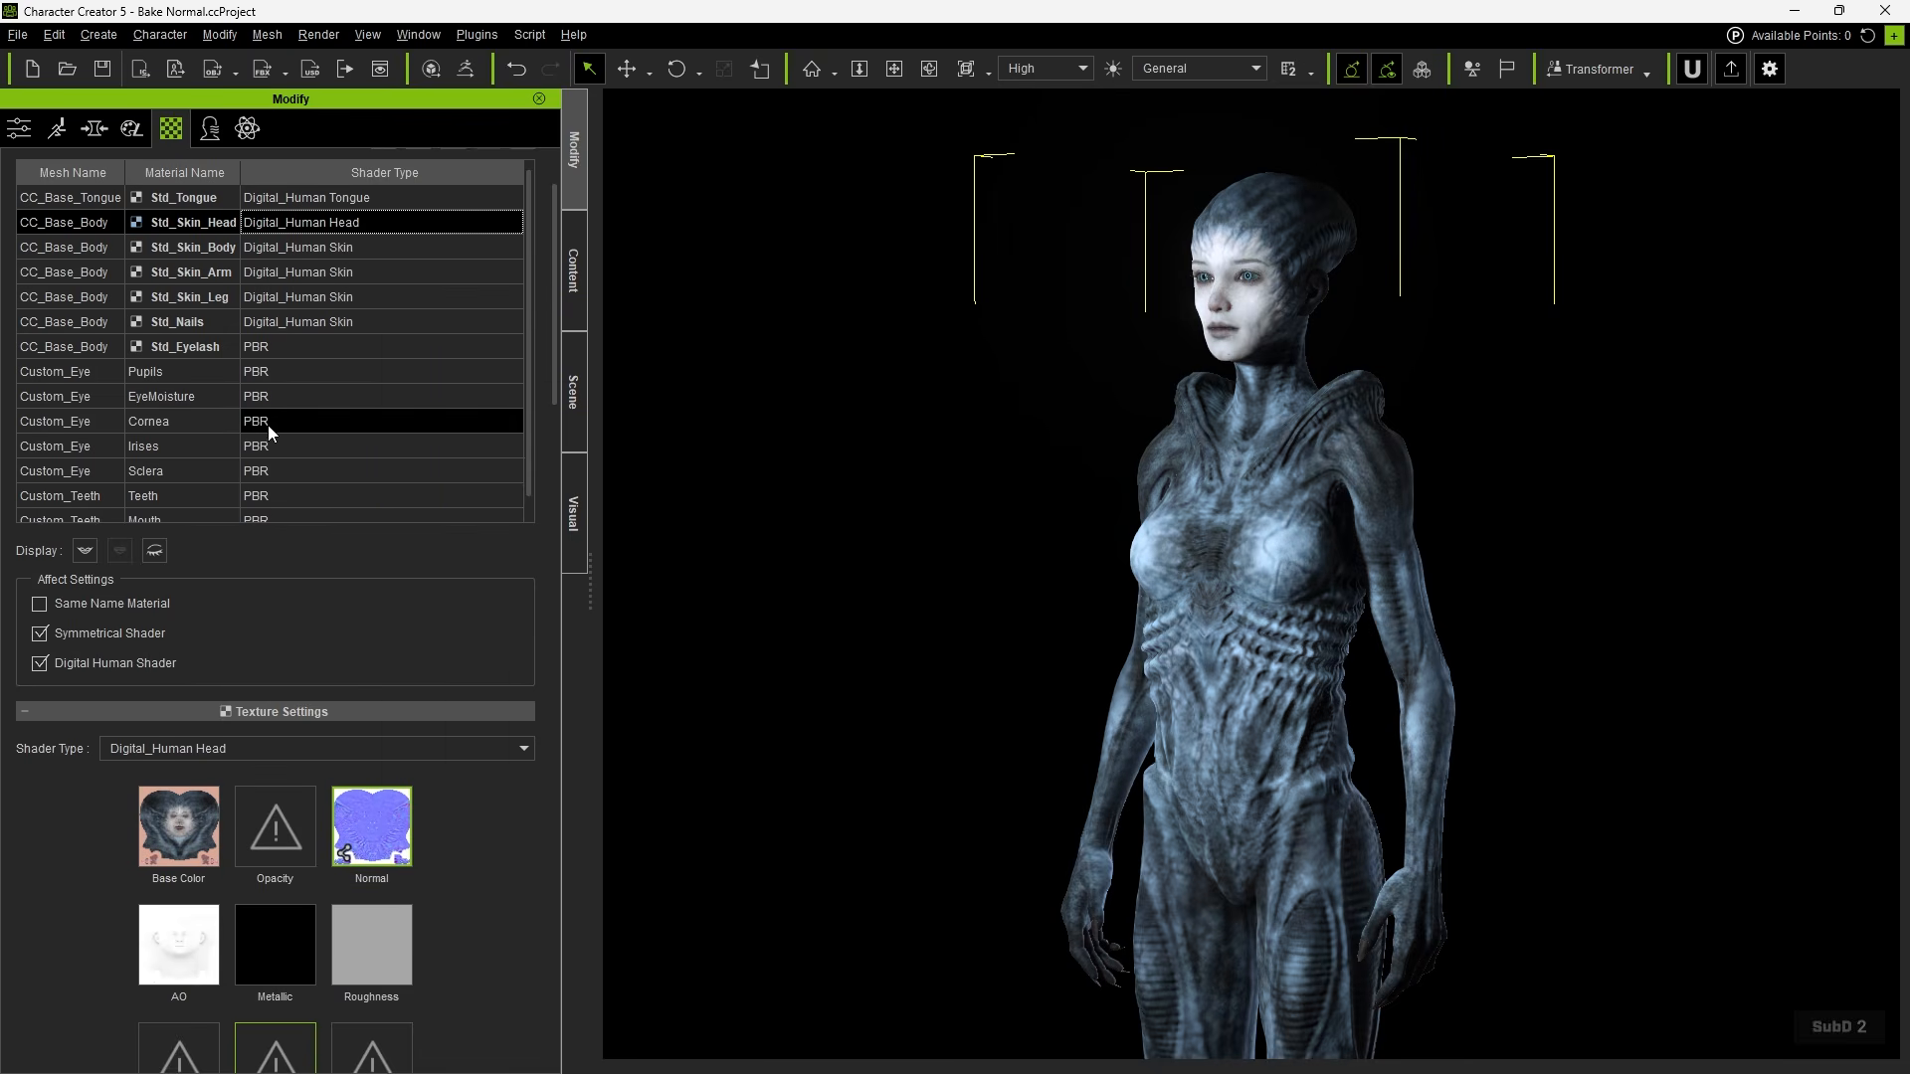
left_click(193, 247)
mouse_move(388, 837)
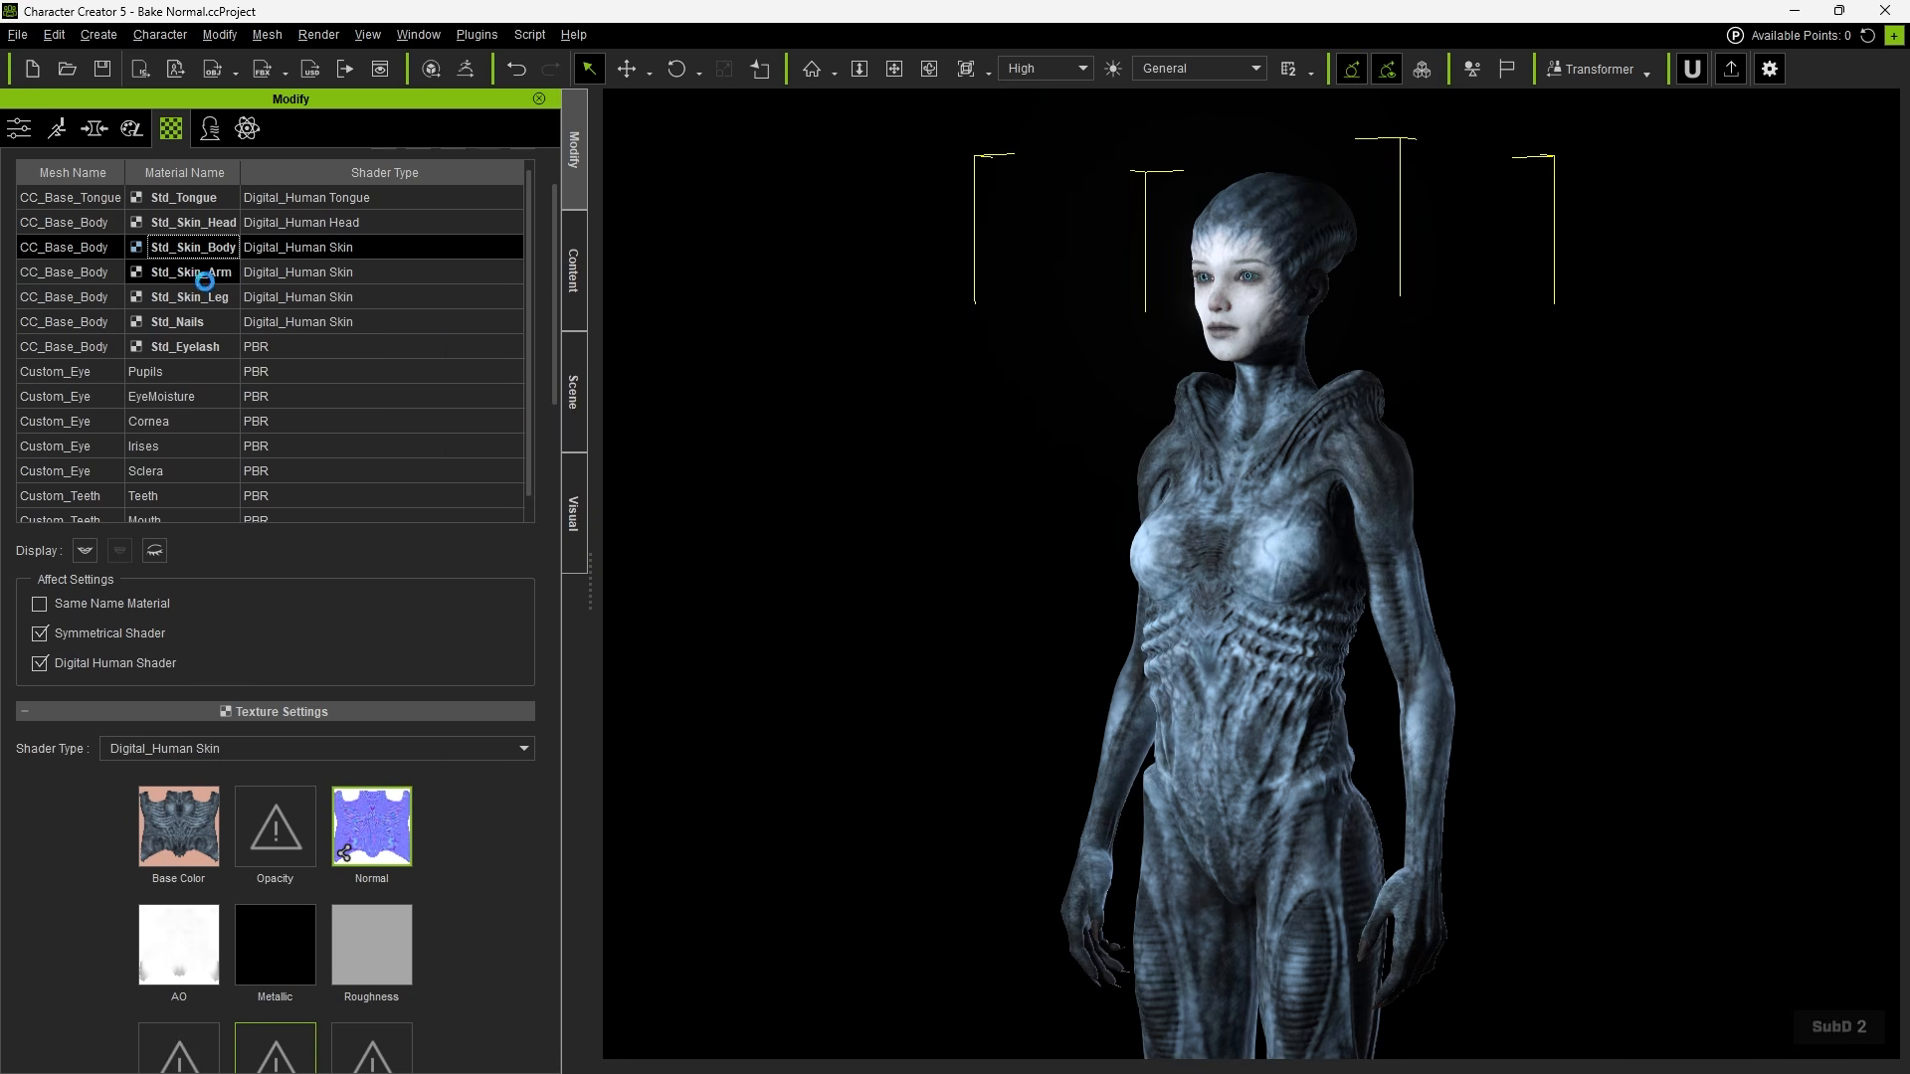
left_click(189, 273)
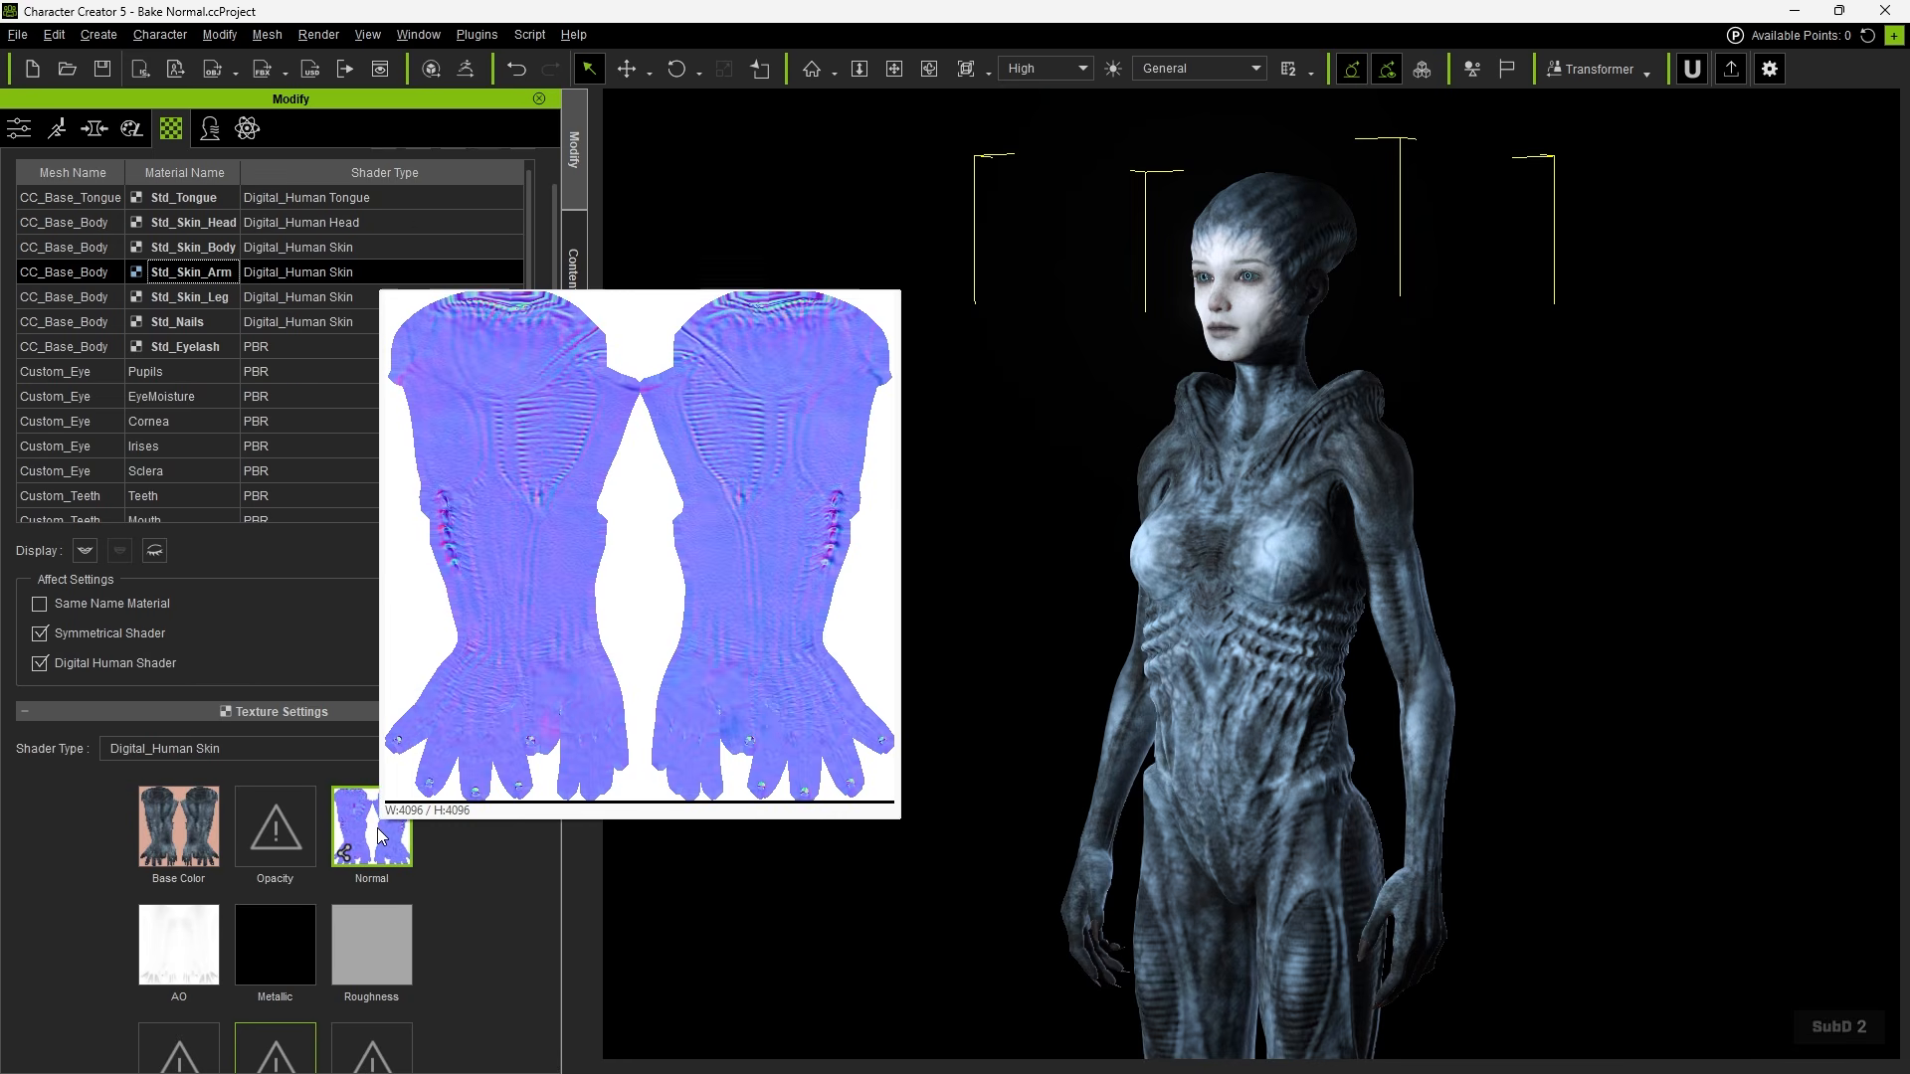
mouse_move(380, 836)
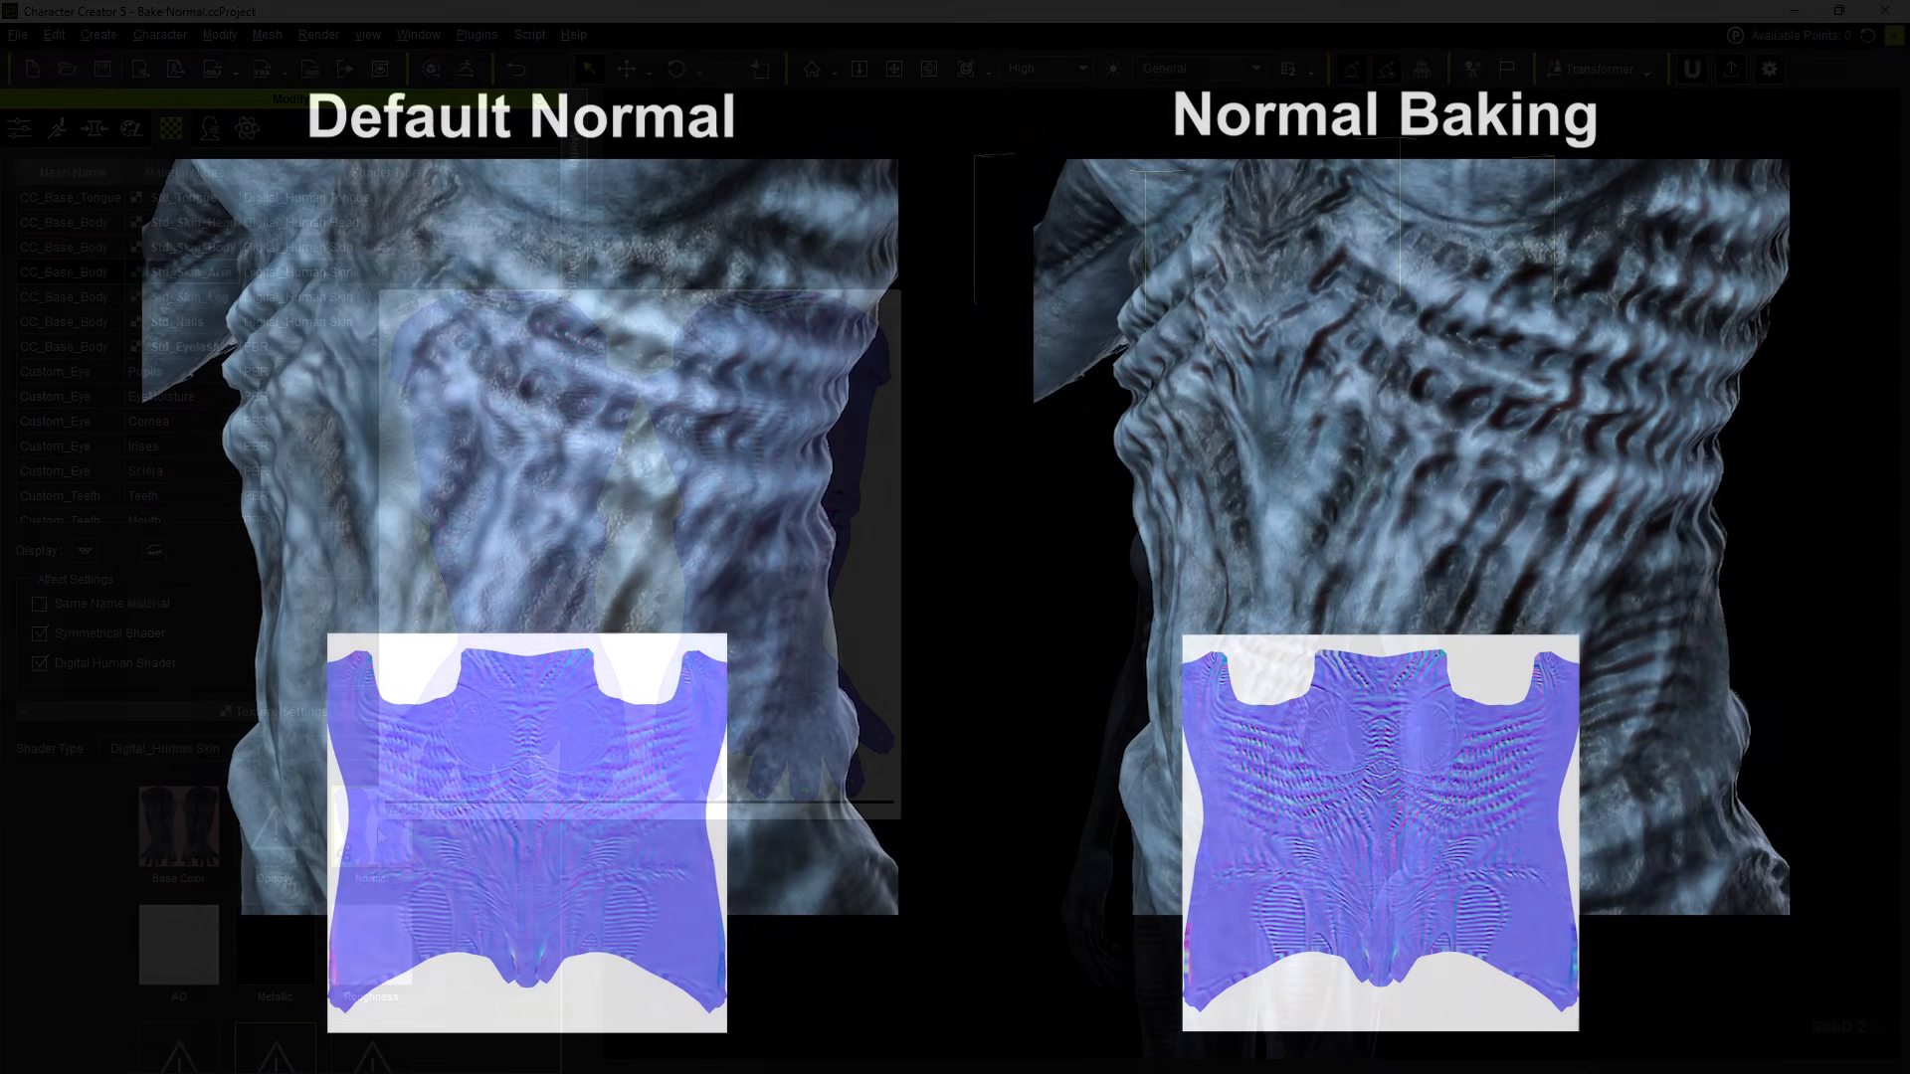